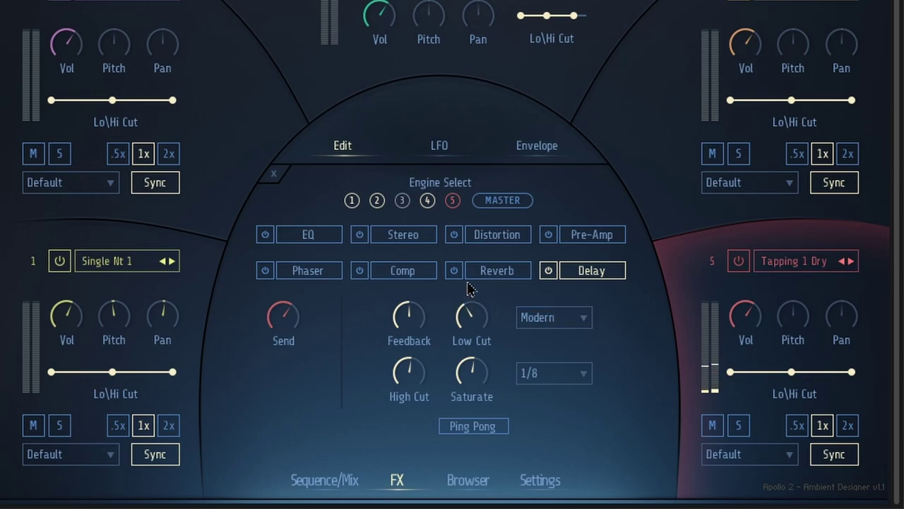
Enable Reverb on engine 5 and raise its send to 1.8 dB
{"action": "left_click", "coordinate": [497, 270]}
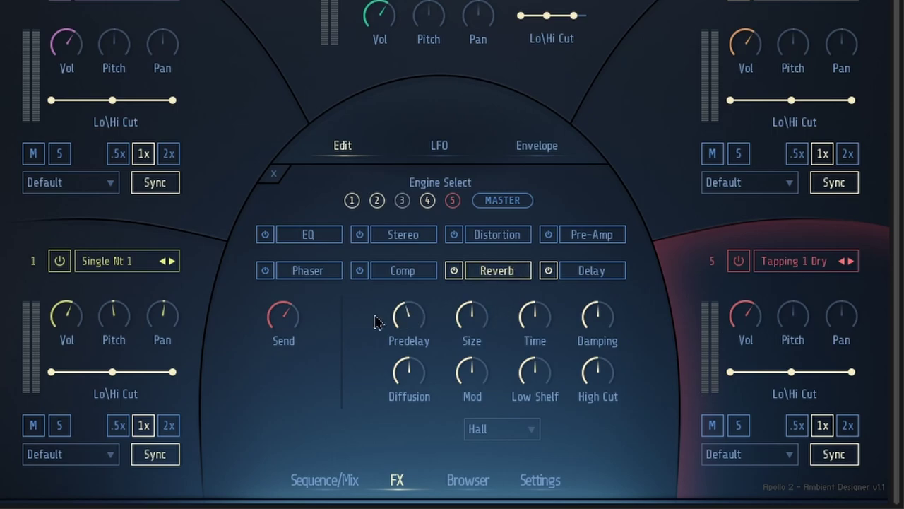
{"action": "scroll", "coordinate": [296, 325], "scroll_direction": "up", "scroll_amount": 5}
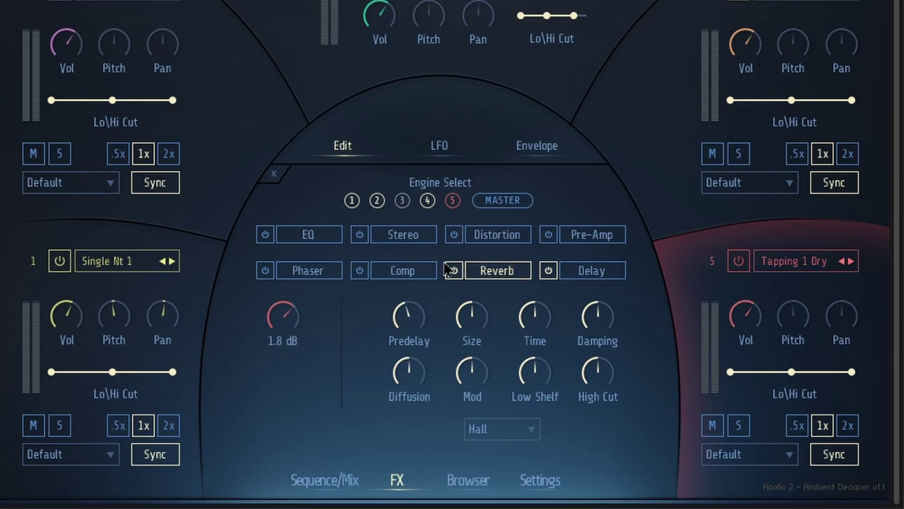
Enable Stereo on engine 5 with the spread at 72.2 %, and audition the Pseudo option before switching it off
{"action": "left_click", "coordinate": [385, 235]}
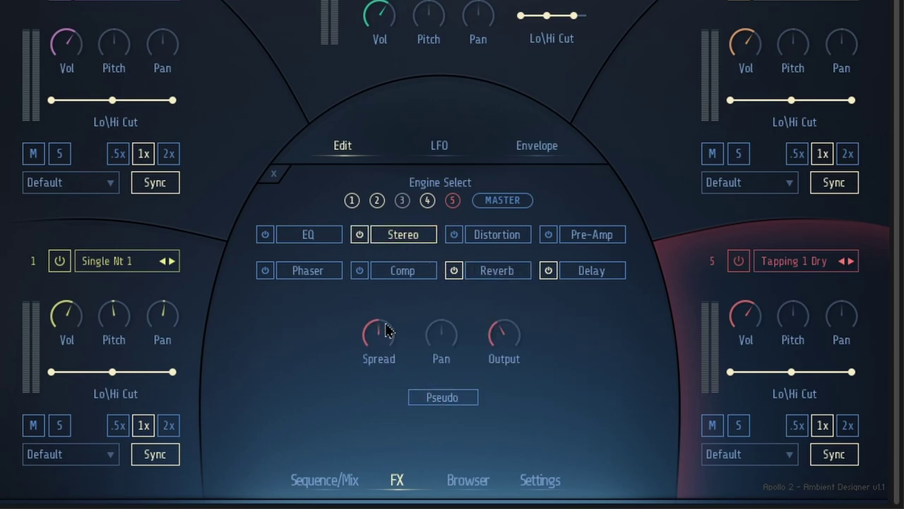
{"action": "left_click_drag", "start_coordinate": [387, 330], "coordinate": [389, 299]}
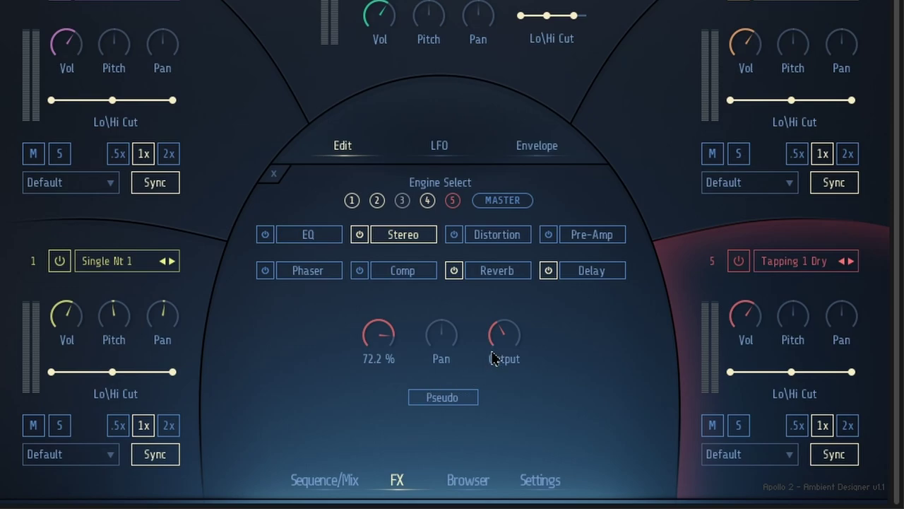
{"action": "left_click", "coordinate": [457, 398]}
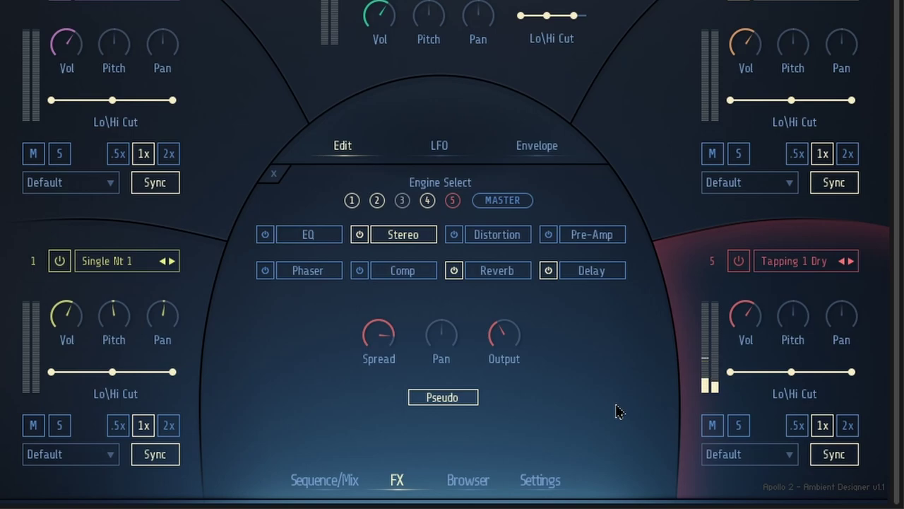
{"action": "left_click", "coordinate": [469, 401]}
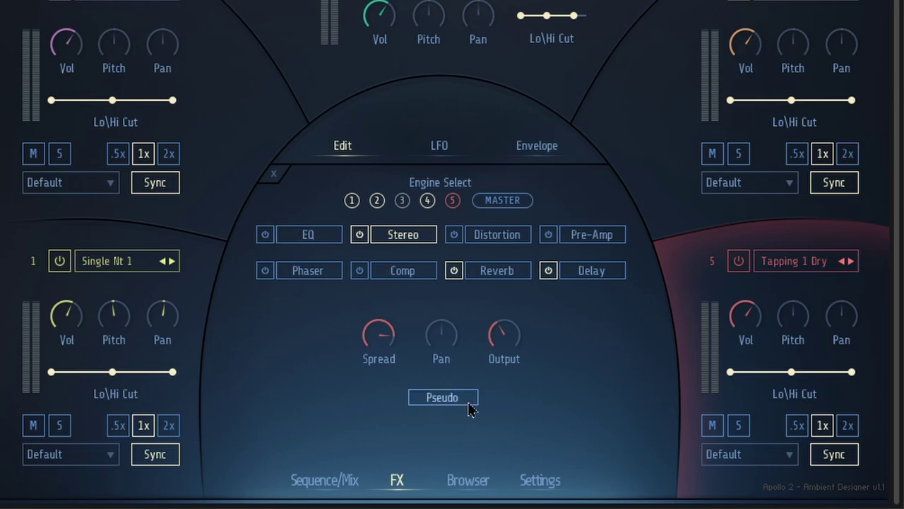
Examine the effect racks of engines 3, 2 and 1 and the effects available on the master bus
{"action": "left_click", "coordinate": [390, 205]}
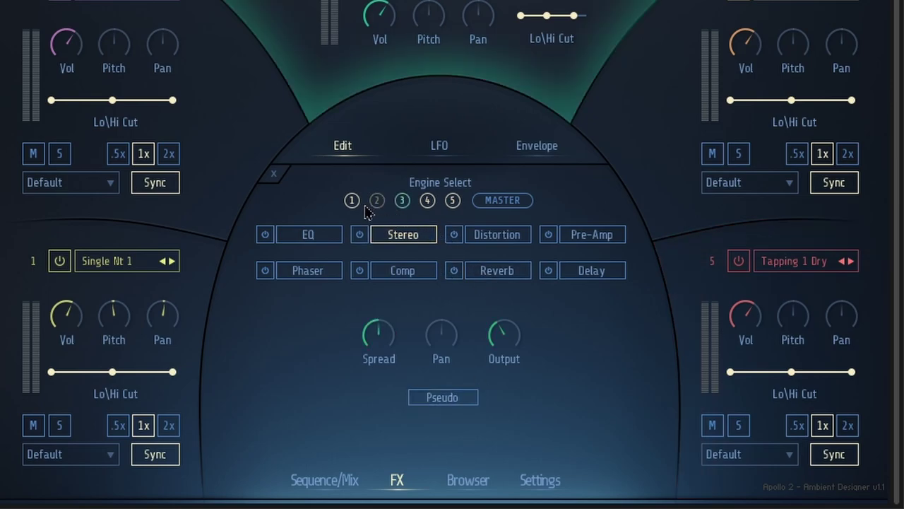
{"action": "left_click", "coordinate": [371, 204]}
{"action": "left_click", "coordinate": [354, 203]}
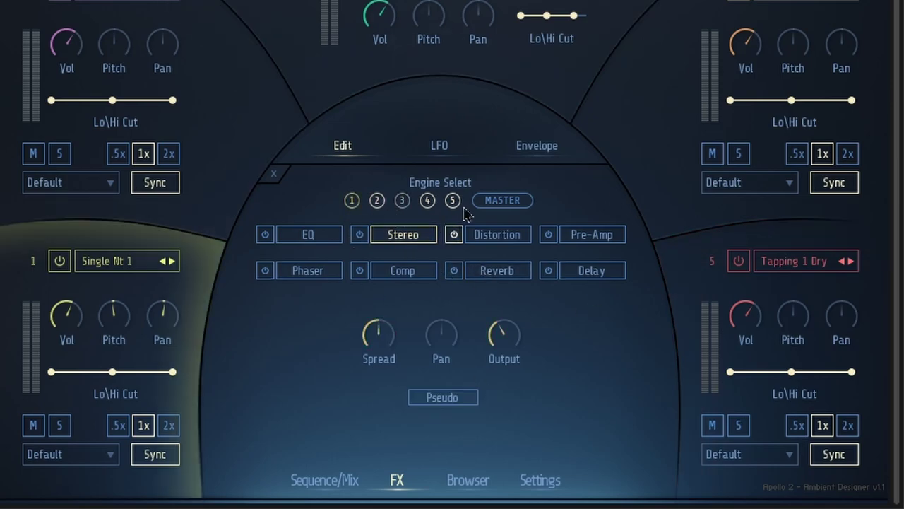
{"action": "left_click", "coordinate": [502, 200]}
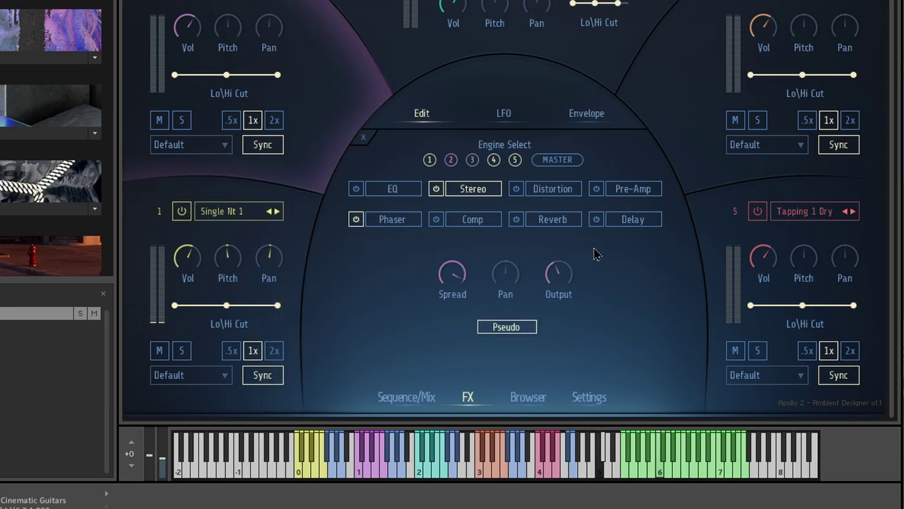
{"action": "left_click", "coordinate": [561, 161]}
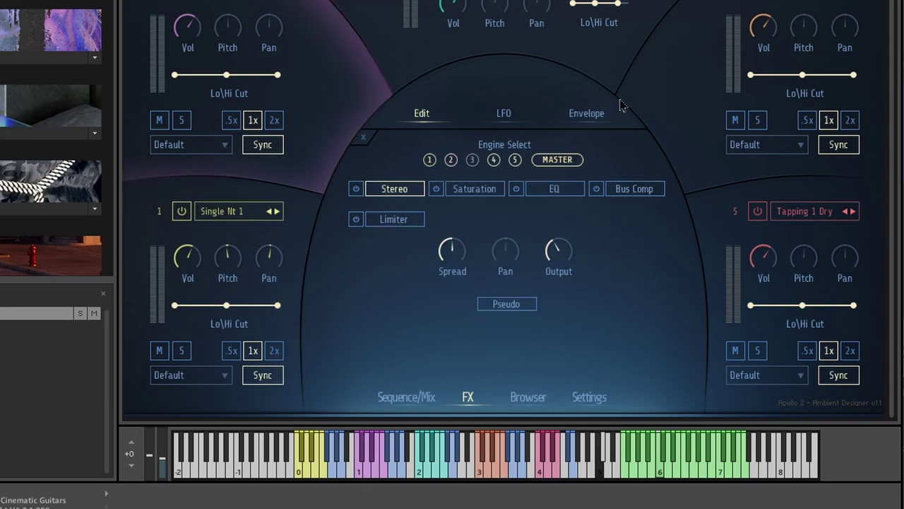
{"action": "left_click", "coordinate": [482, 196]}
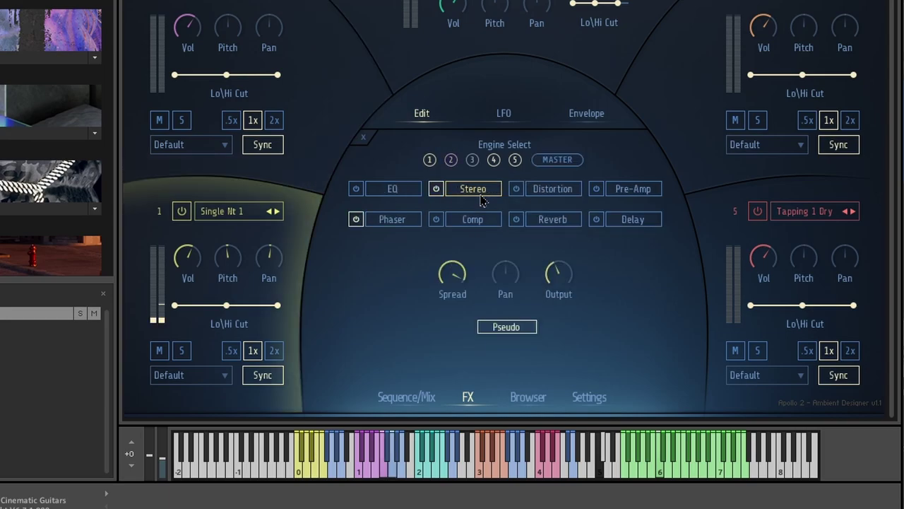
Turn off MIDI Select in the instrument settings and enable the EQ effect on the master bus
{"action": "left_click", "coordinate": [588, 396]}
{"action": "left_click", "coordinate": [456, 213]}
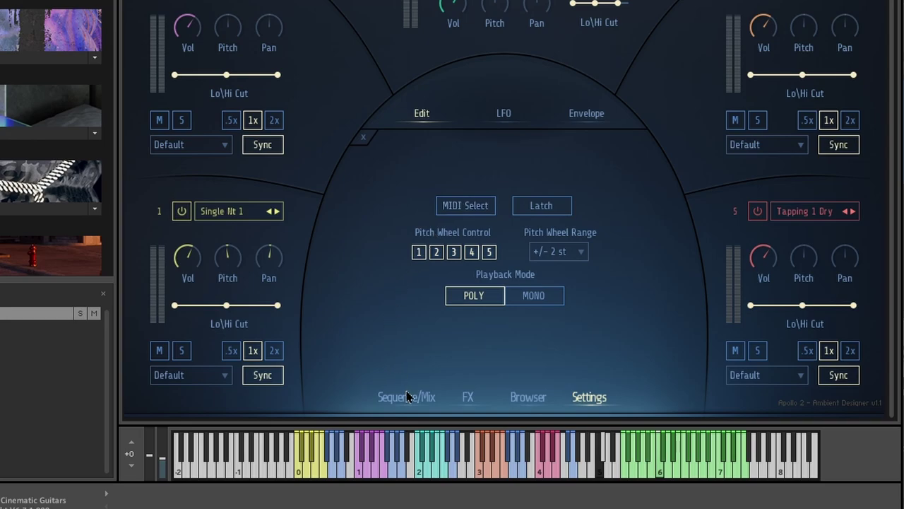
{"action": "left_click", "coordinate": [468, 397]}
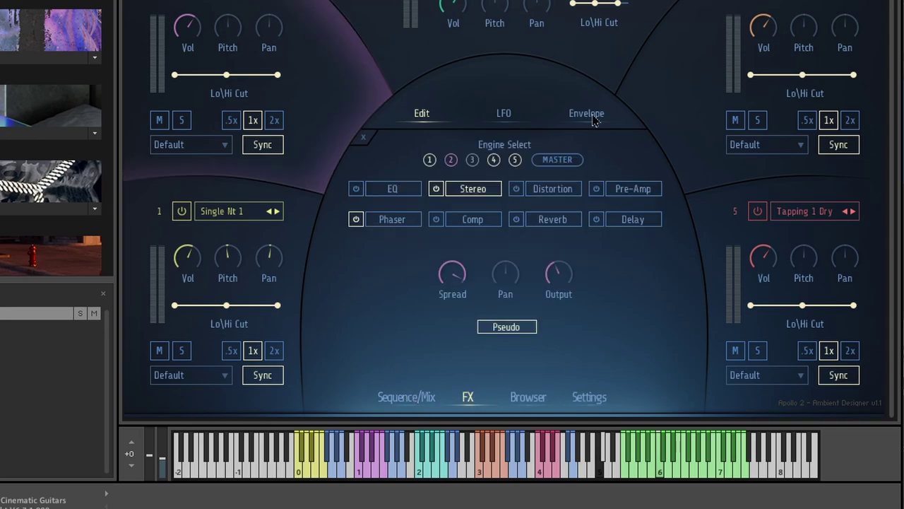
{"action": "left_click", "coordinate": [561, 161]}
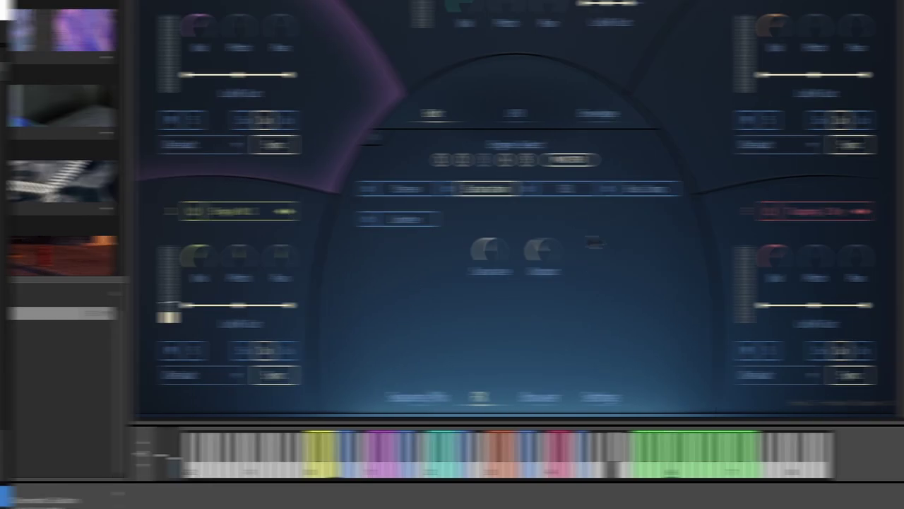
{"action": "left_click", "coordinate": [558, 189]}
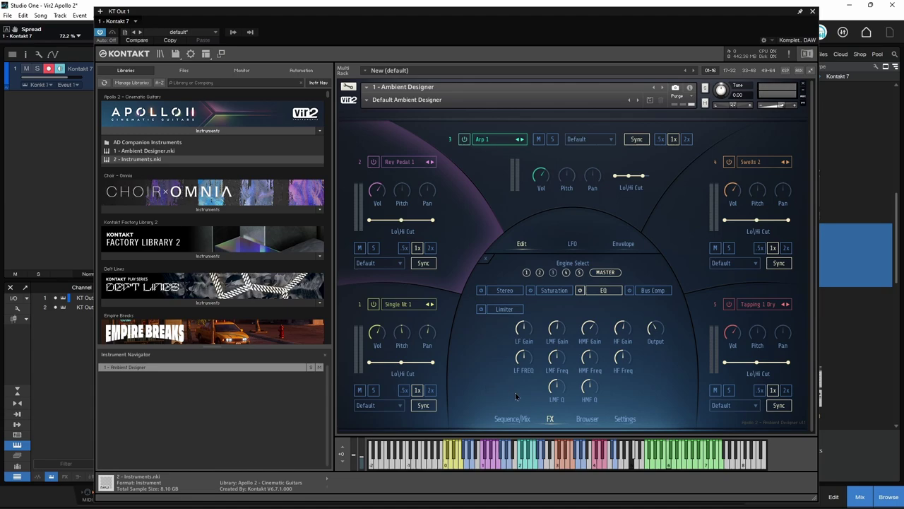
Turn MIDI Select back on in the instrument settings and return to the sound browser
{"action": "left_click", "coordinate": [587, 419]}
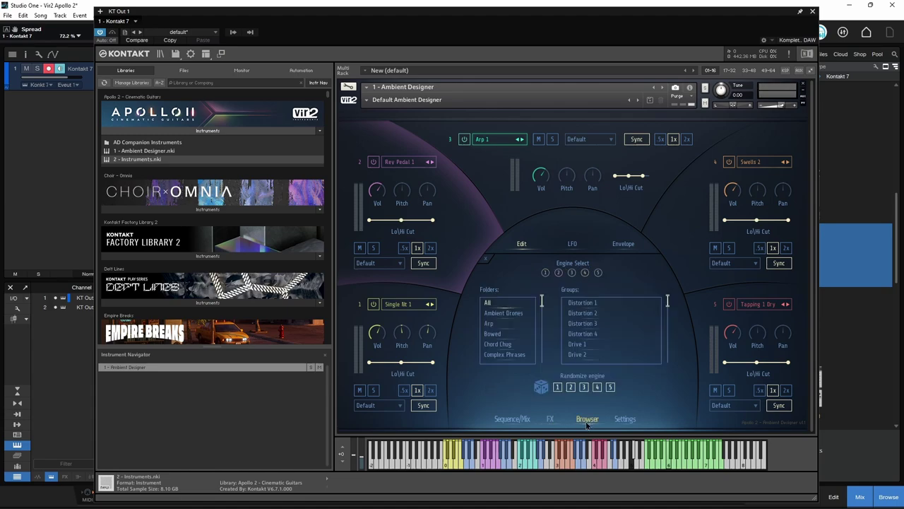
{"action": "left_click", "coordinate": [626, 420]}
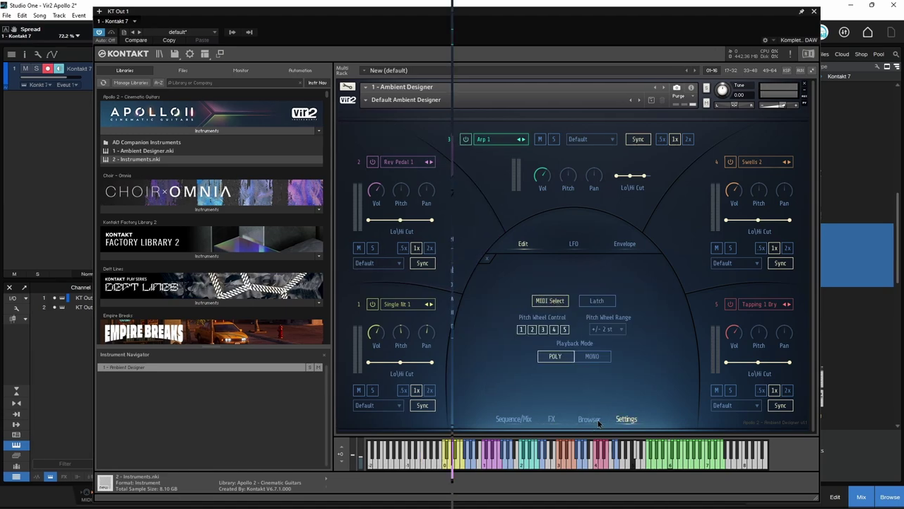
{"action": "left_click", "coordinate": [593, 420]}
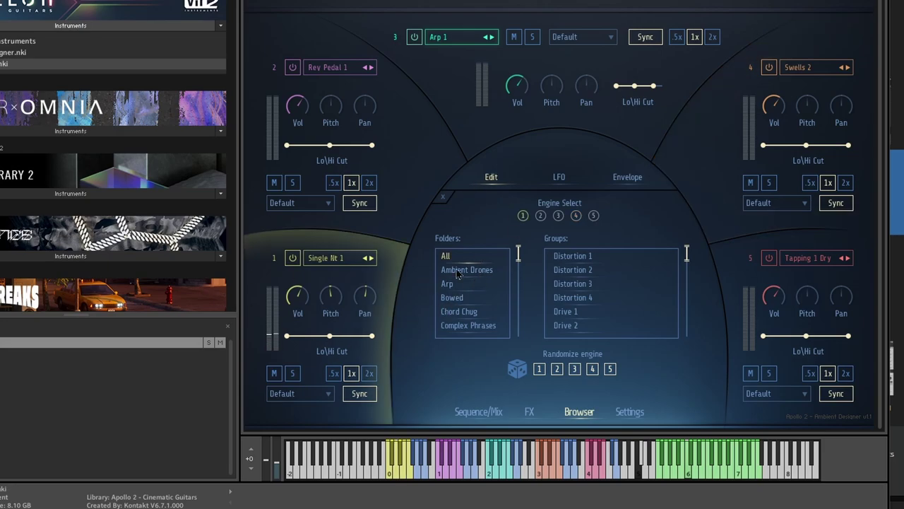
Audition the Distortion 1 and Distortion 4 groups of the FX Tonal folder on engine 1
{"action": "left_click_drag", "start_coordinate": [519, 258], "coordinate": [520, 279]}
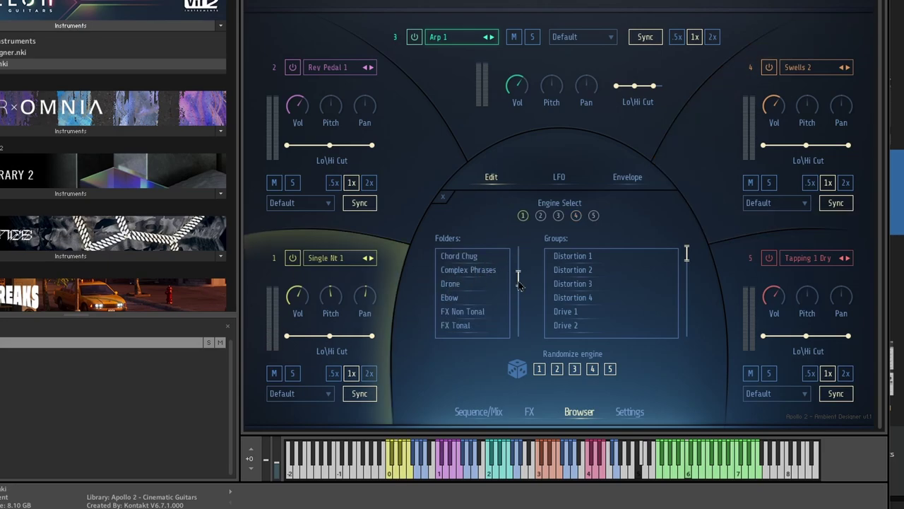
{"action": "left_click", "coordinate": [466, 327]}
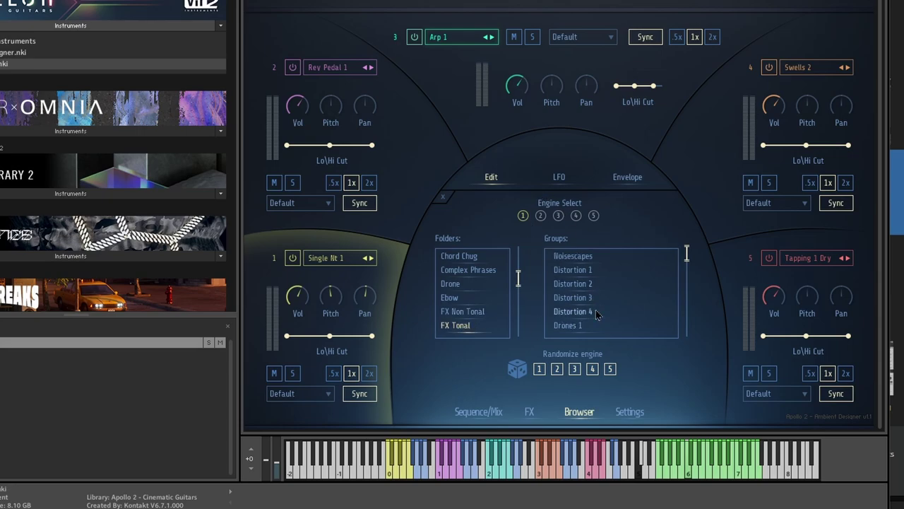
{"action": "left_click", "coordinate": [572, 273]}
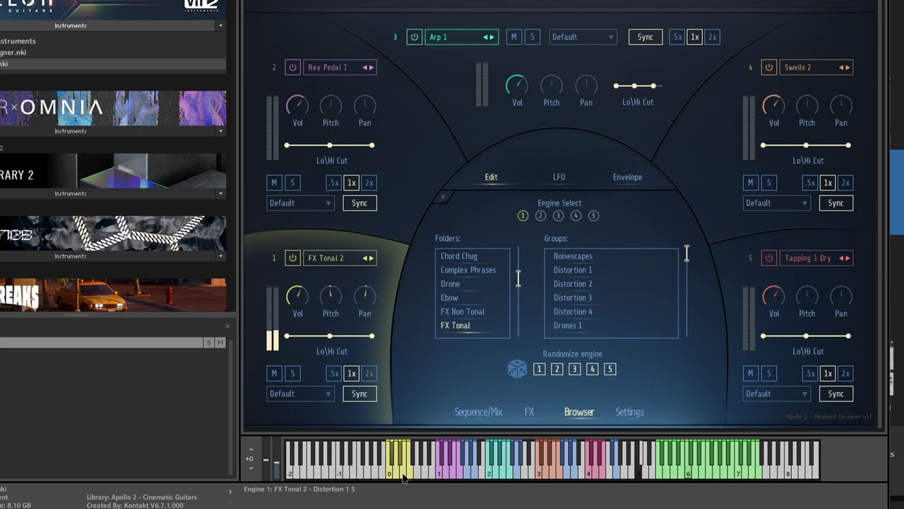
{"action": "left_click", "coordinate": [578, 315]}
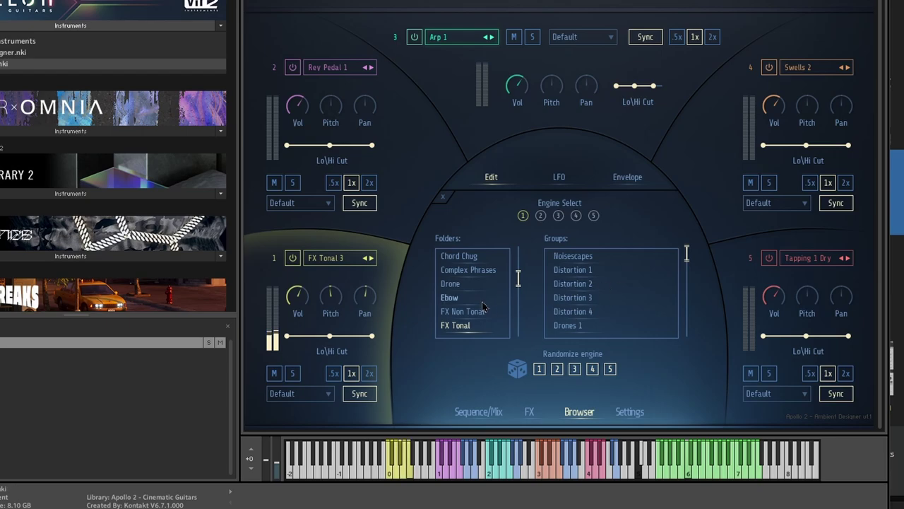
Browse the groups of the Ebow folder and load Ebow 4 on engine 1
{"action": "left_click", "coordinate": [457, 301]}
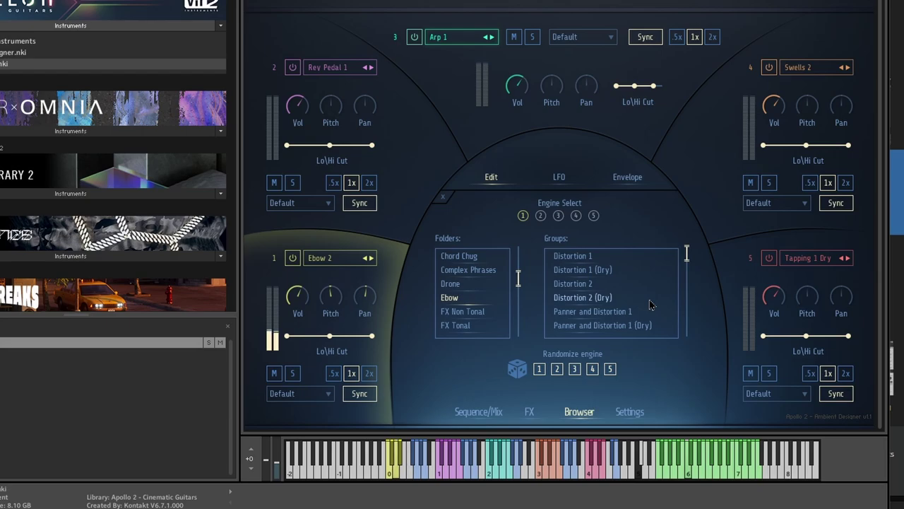
{"action": "left_click_drag", "start_coordinate": [687, 254], "coordinate": [688, 333]}
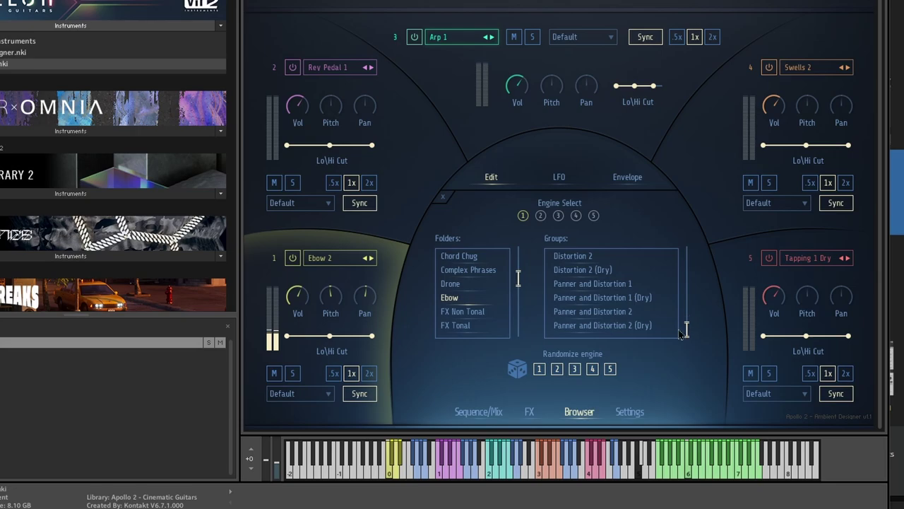
{"action": "left_click", "coordinate": [597, 329]}
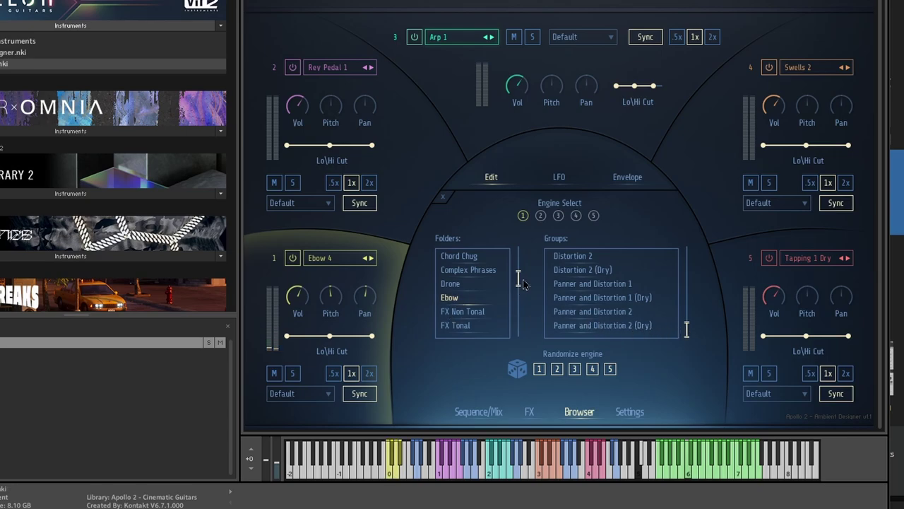
Load Chord Chug 1 on engine 1 and Arp 3 on engine 2, browsing the groups in the Arp folder
{"action": "left_click_drag", "start_coordinate": [516, 279], "coordinate": [518, 265]}
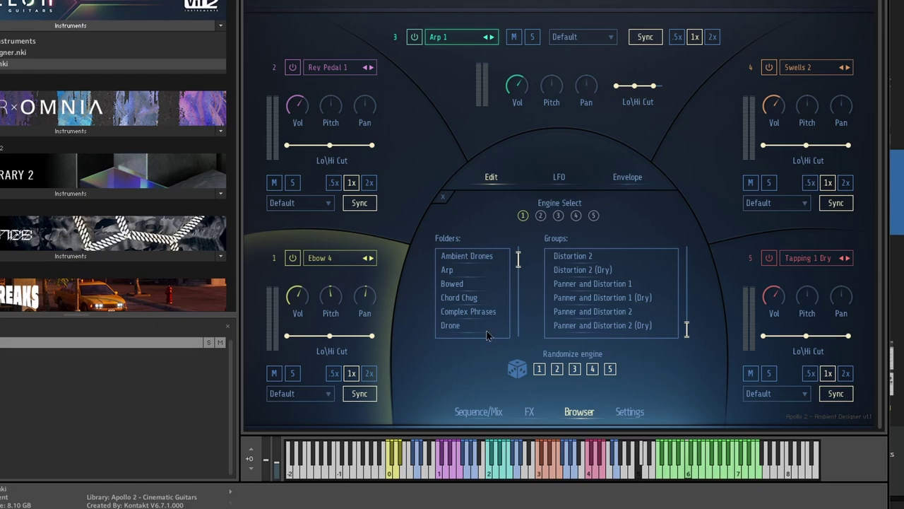
{"action": "left_click", "coordinate": [476, 298]}
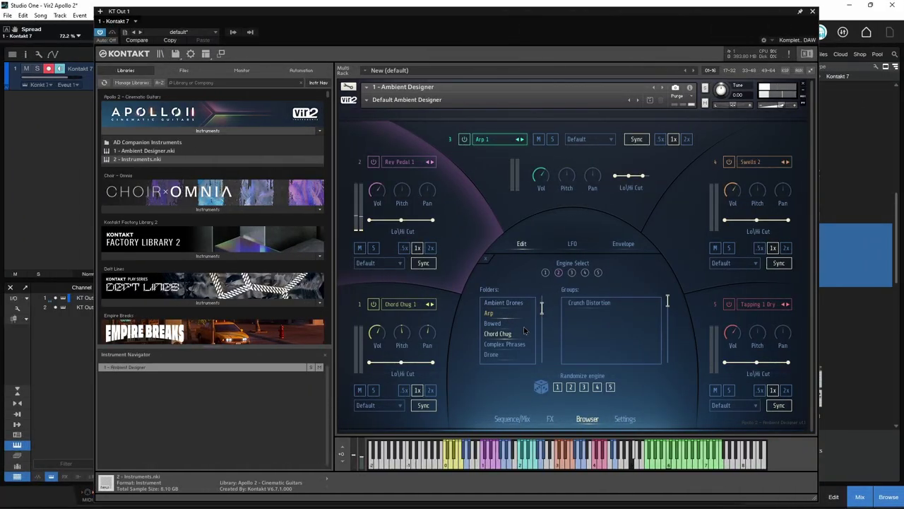
{"action": "left_click", "coordinate": [505, 315]}
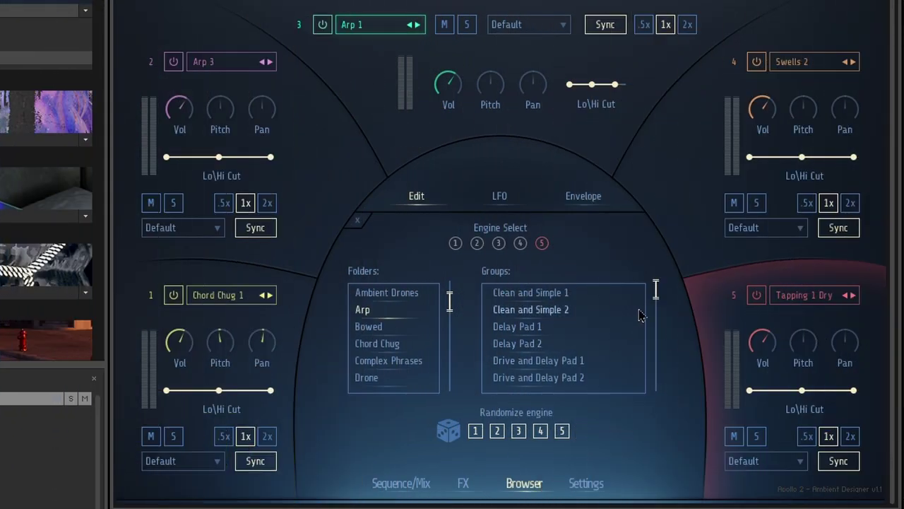
{"action": "left_click_drag", "start_coordinate": [655, 291], "coordinate": [658, 348]}
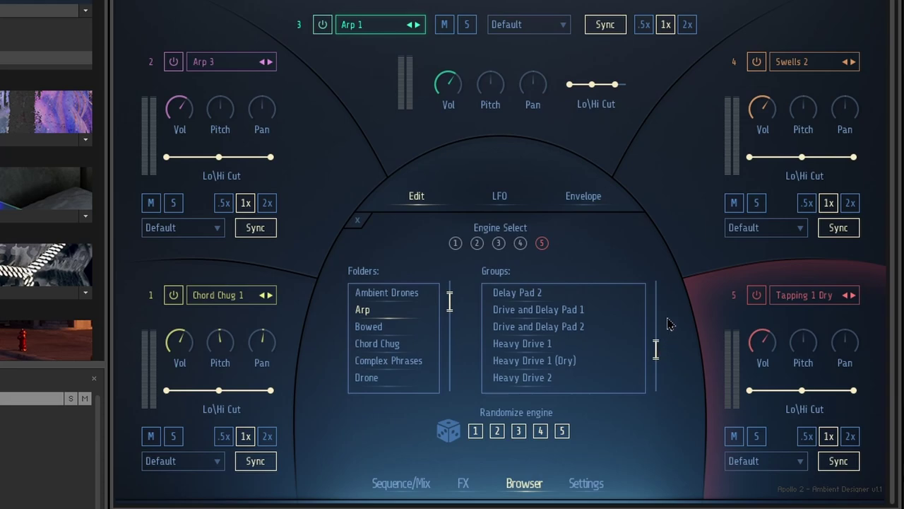
{"action": "scroll", "coordinate": [555, 380], "scroll_direction": "up", "scroll_amount": 3}
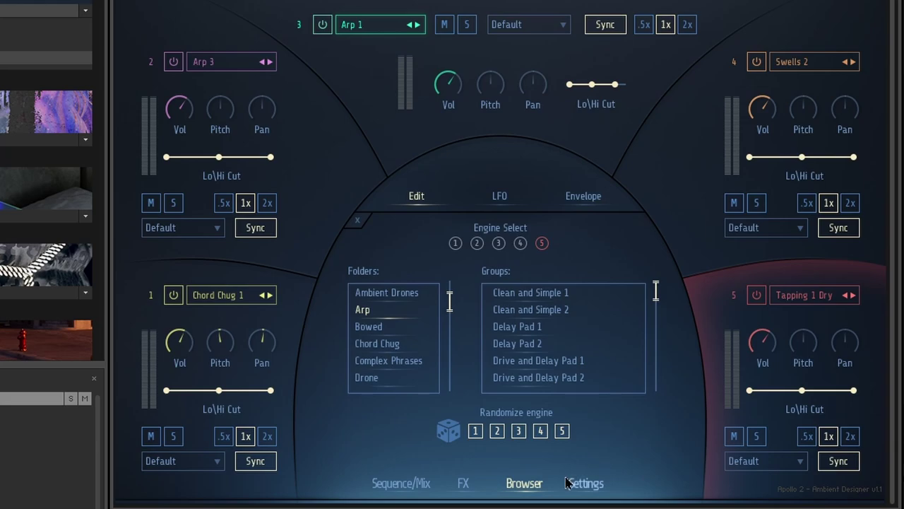
Randomize the sounds of all five engines twice
{"action": "left_click", "coordinate": [449, 431]}
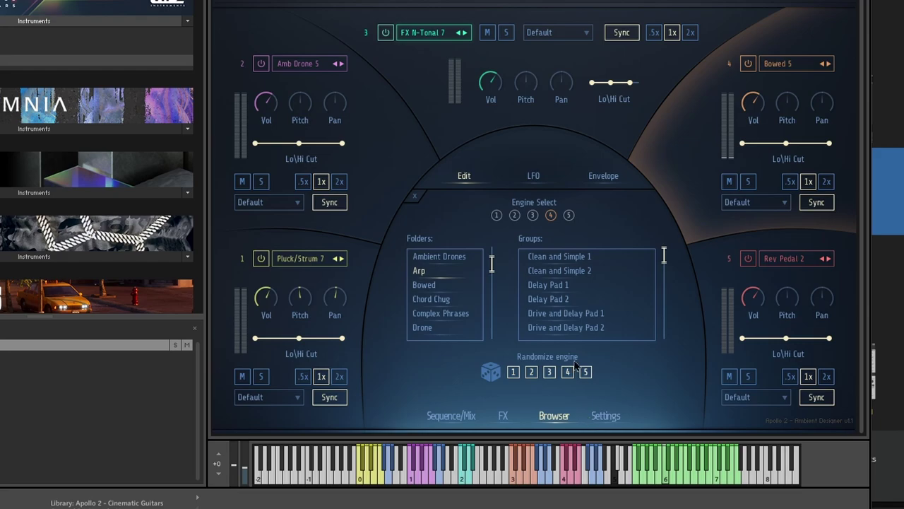
{"action": "left_click", "coordinate": [493, 372]}
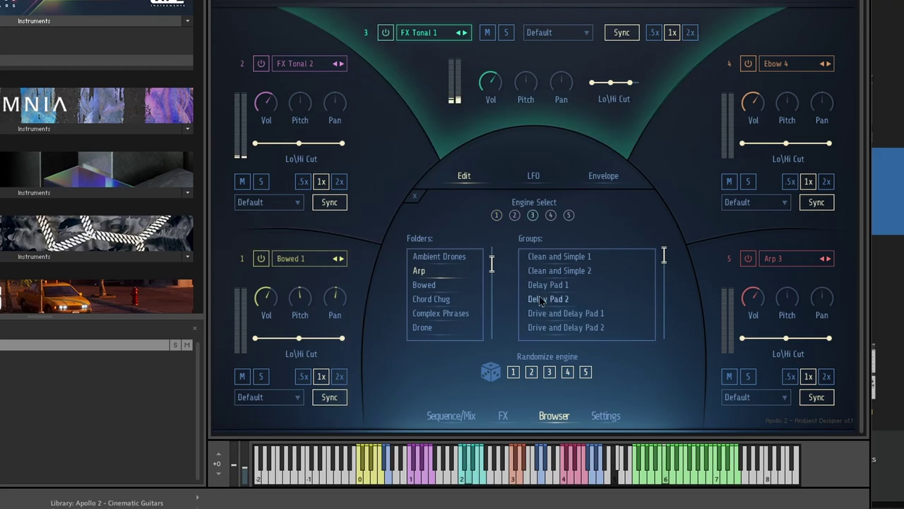
Exclude engines 1 and 2 from randomization and randomize the sounds of engines 3, 4 and 5 twice
{"action": "left_click", "coordinate": [549, 372]}
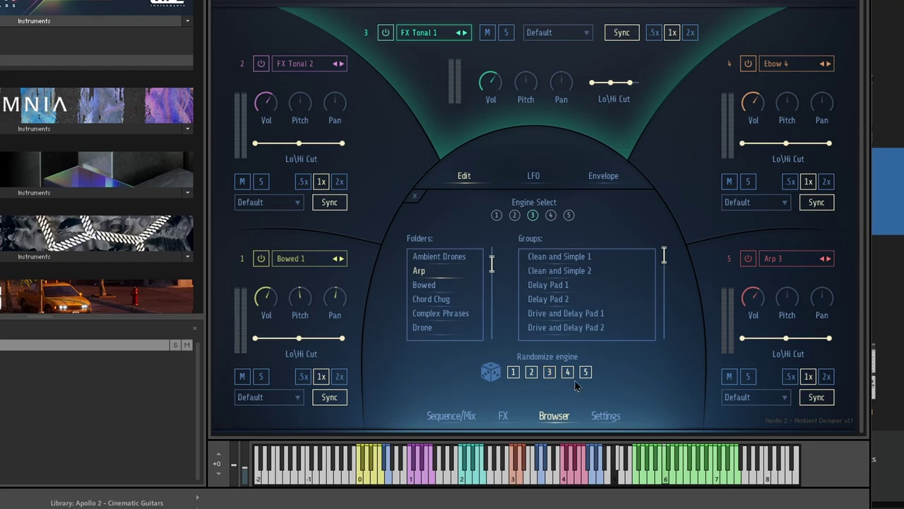
{"action": "left_click", "coordinate": [532, 372]}
{"action": "left_click", "coordinate": [514, 373]}
{"action": "left_click", "coordinate": [487, 373]}
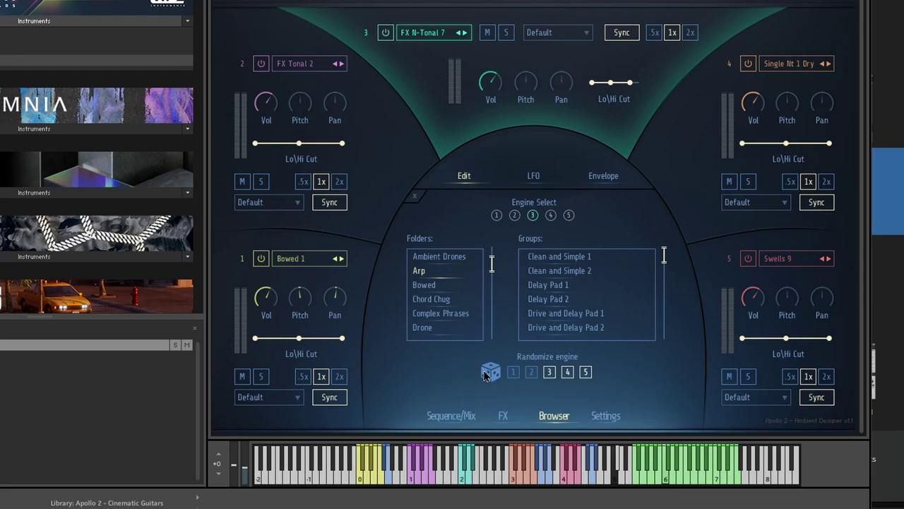
{"action": "left_click", "coordinate": [486, 374]}
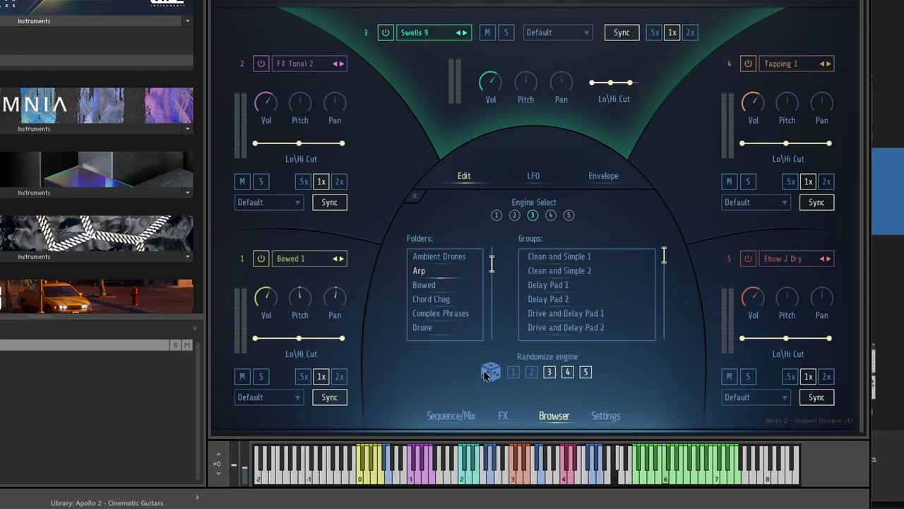
Exclude engines 3 and 4 from randomization so that only engine 5 can be randomized
{"action": "left_click", "coordinate": [549, 372]}
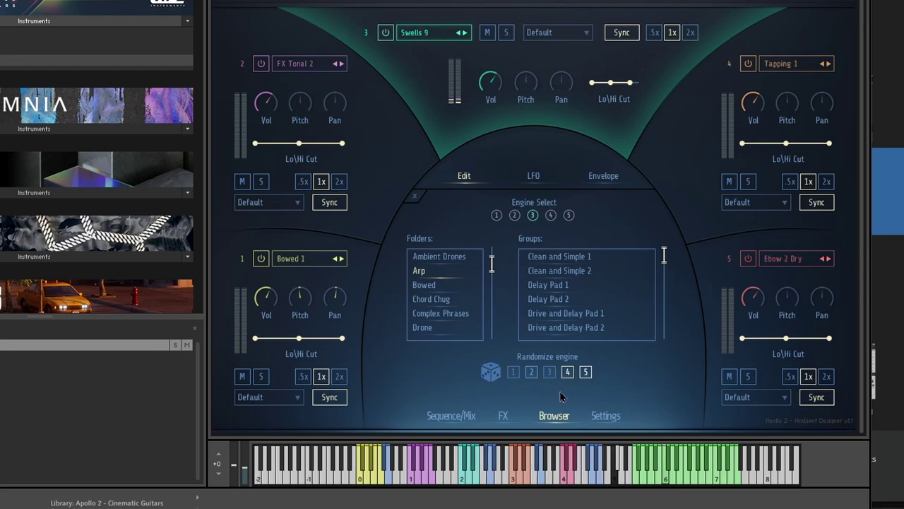
{"action": "left_click", "coordinate": [571, 480]}
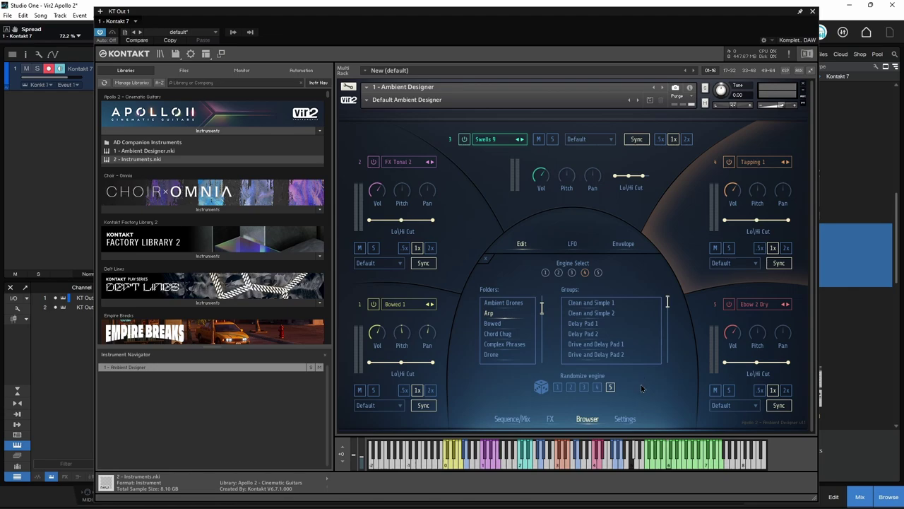
Enable Latch in the instrument's settings with MIDI Select kept on, and play notes on engines 1 and 5
{"action": "left_click", "coordinate": [635, 419]}
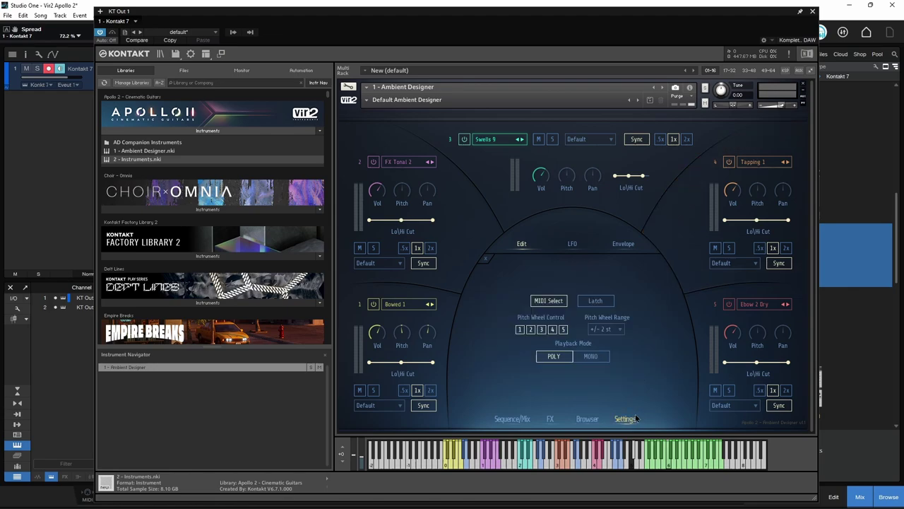
{"action": "left_click", "coordinate": [548, 301]}
{"action": "left_click", "coordinate": [596, 301]}
{"action": "left_click", "coordinate": [454, 469]}
{"action": "left_click", "coordinate": [458, 469]}
{"action": "left_click", "coordinate": [600, 466]}
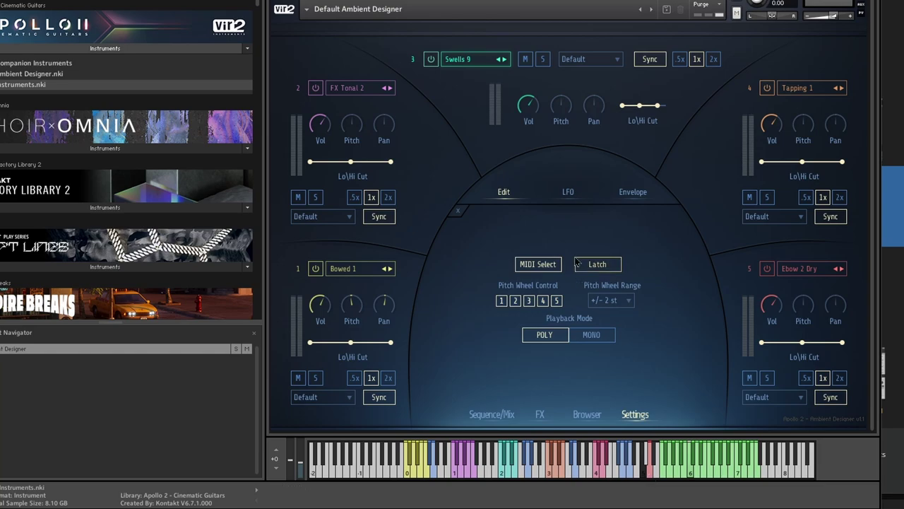
Trigger and stop a latched note on engine 4, and layer latched notes from engines 4, 3 and 2
{"action": "left_click", "coordinate": [555, 478]}
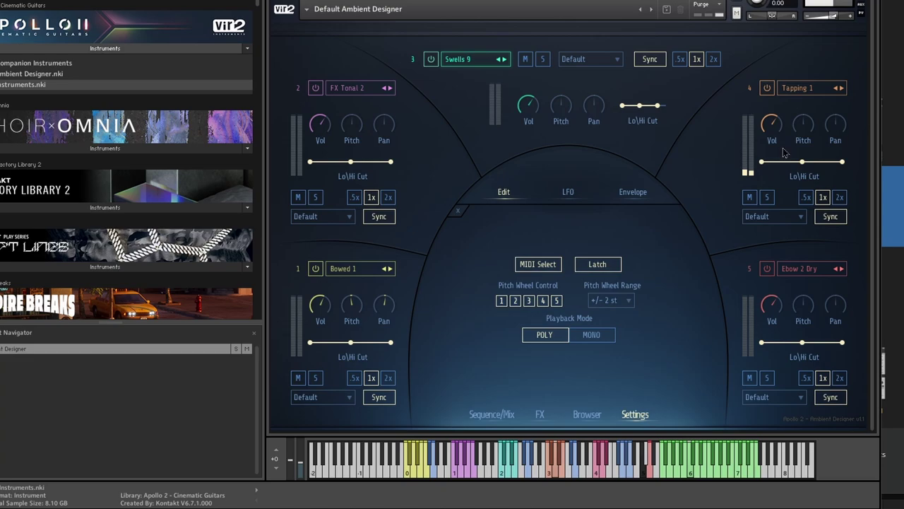
{"action": "left_click", "coordinate": [557, 481]}
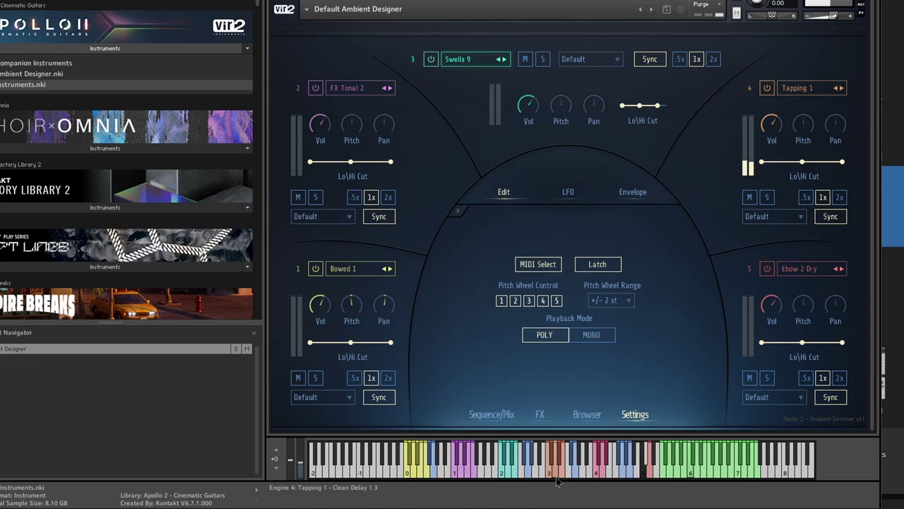
{"action": "left_click", "coordinate": [557, 480]}
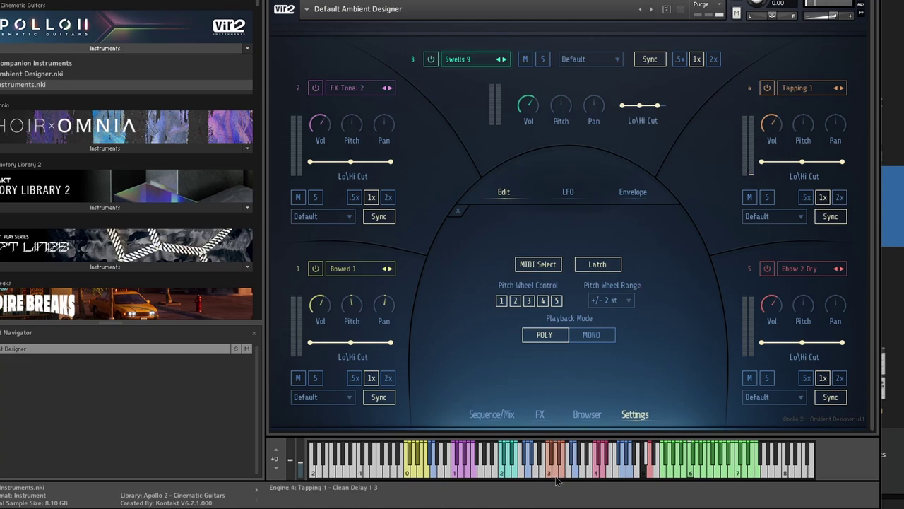
{"action": "left_click", "coordinate": [509, 475]}
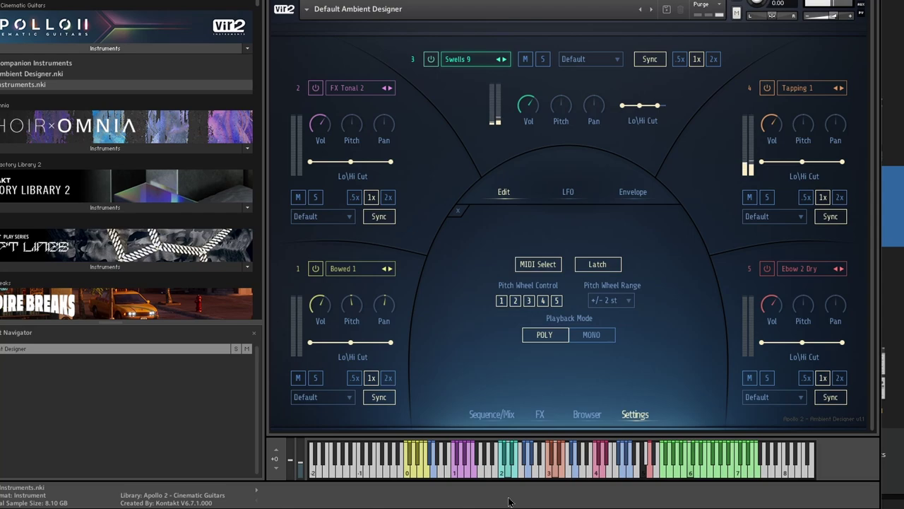
{"action": "left_click", "coordinate": [463, 470]}
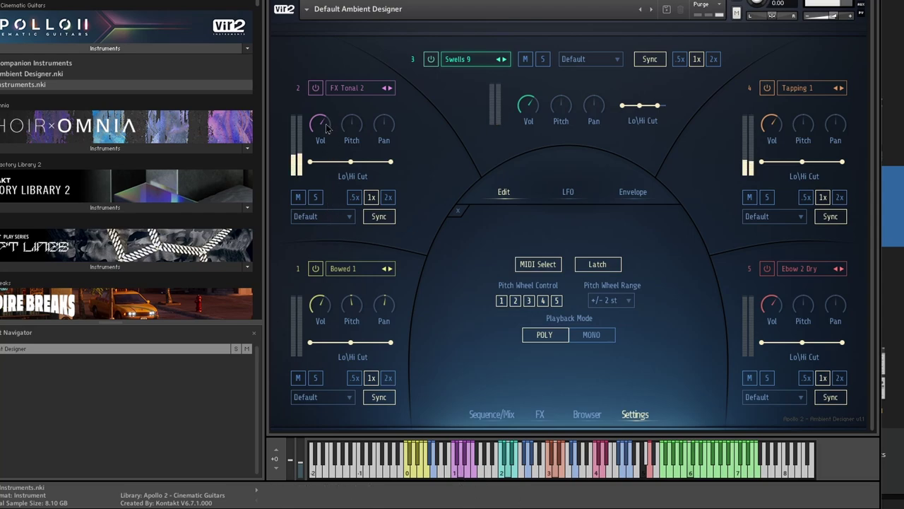
Lower engine 2's volume to -7.0 dB and stop the latched notes with the red keyswitch
{"action": "left_click_drag", "start_coordinate": [326, 127], "coordinate": [325, 140]}
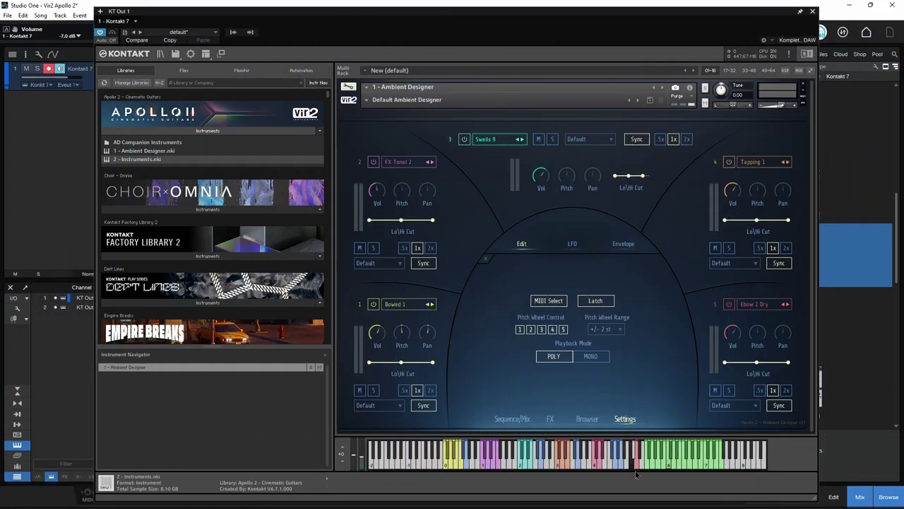
{"action": "left_click", "coordinate": [636, 466]}
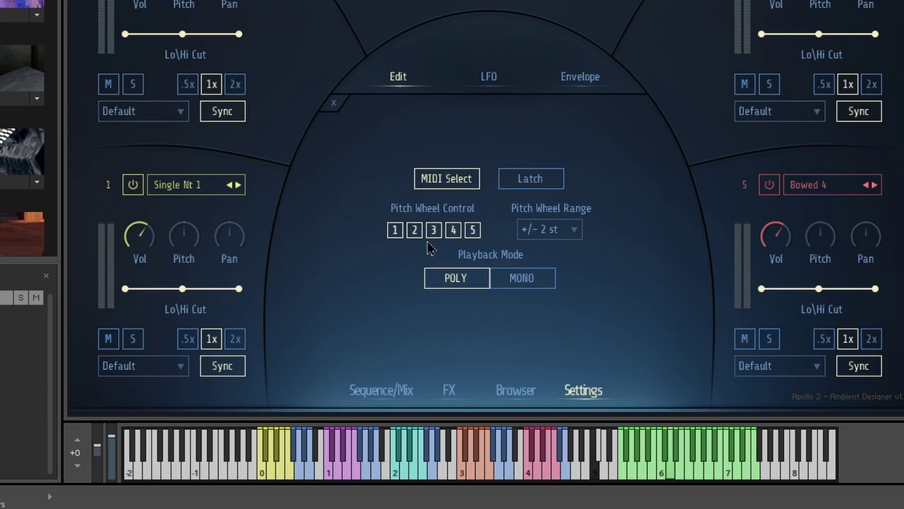
Turn off pitch wheel control for engines 1, 2 and 3 and set the pitch wheel range to +/- 12 st
{"action": "left_click", "coordinate": [395, 230]}
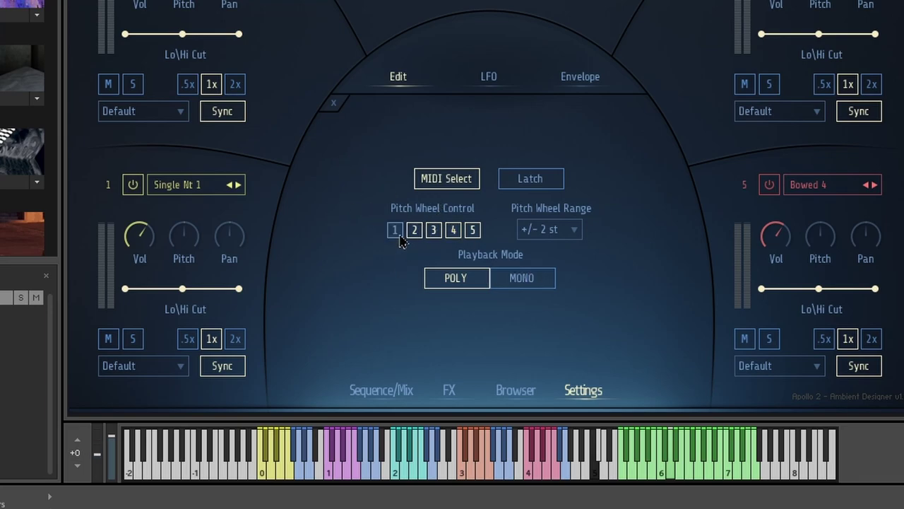
{"action": "left_click", "coordinate": [414, 230]}
{"action": "left_click", "coordinate": [434, 230]}
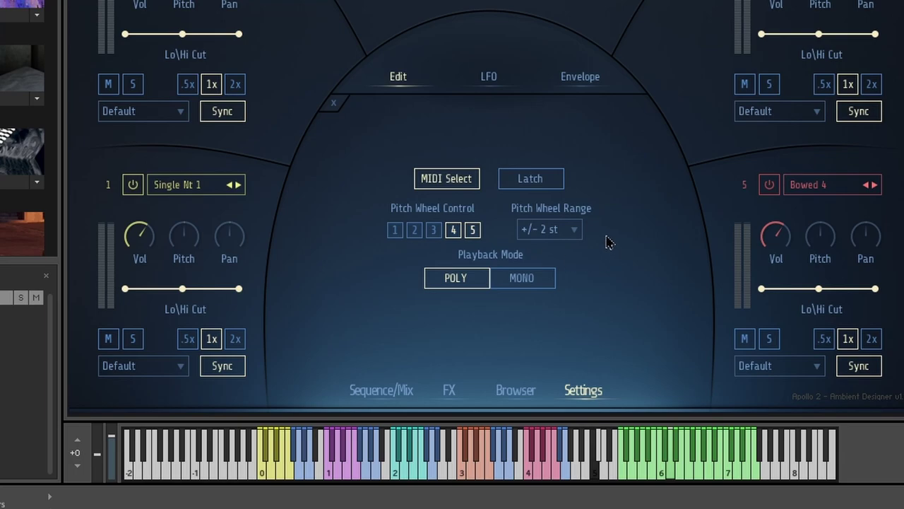
{"action": "left_click", "coordinate": [573, 229]}
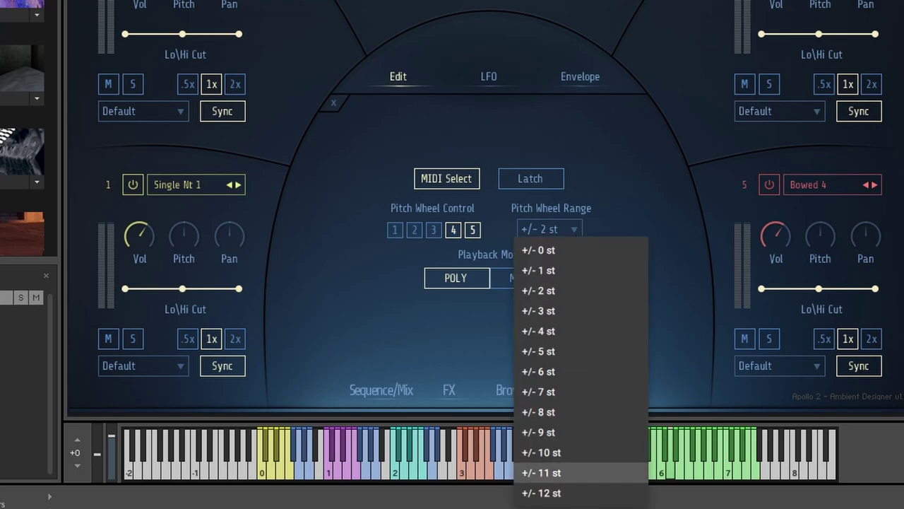
{"action": "left_click", "coordinate": [569, 492]}
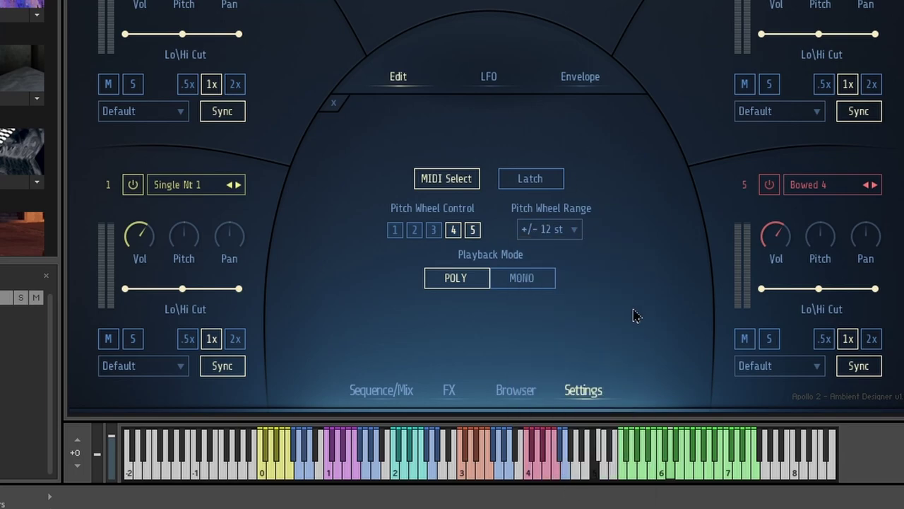
Set the pitch wheel range to +/- 2 st and turn pitch wheel control back on for engines 1, 2 and 3
{"action": "left_click", "coordinate": [394, 229]}
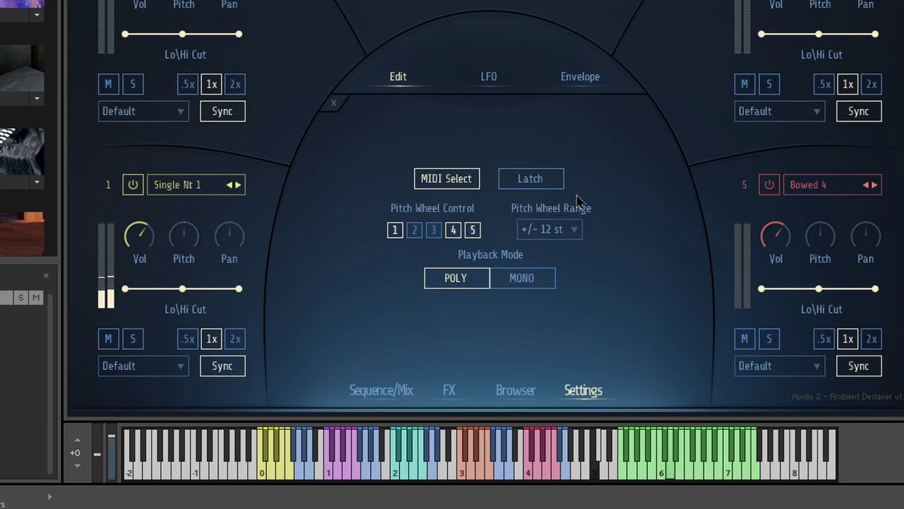
{"action": "left_click", "coordinate": [575, 230]}
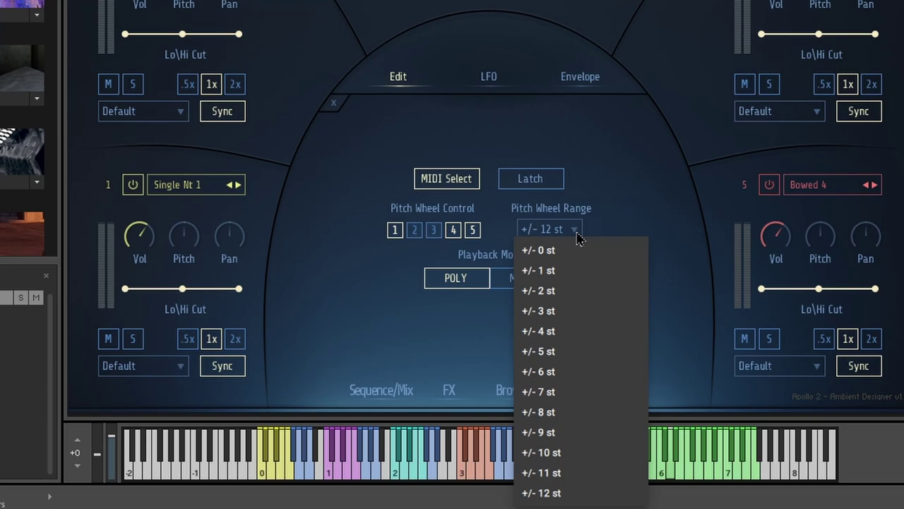
{"action": "left_click", "coordinate": [571, 291]}
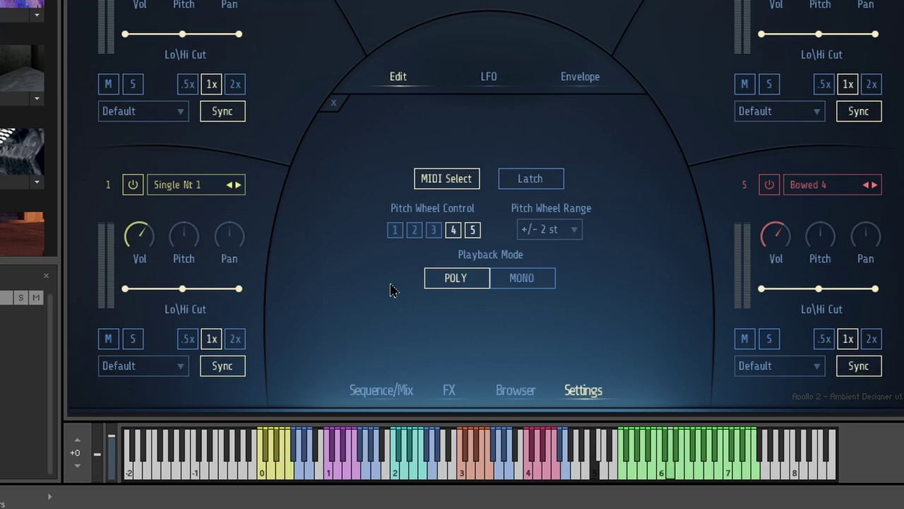
{"action": "left_click", "coordinate": [470, 473]}
{"action": "left_click", "coordinate": [409, 235]}
{"action": "left_click", "coordinate": [396, 235]}
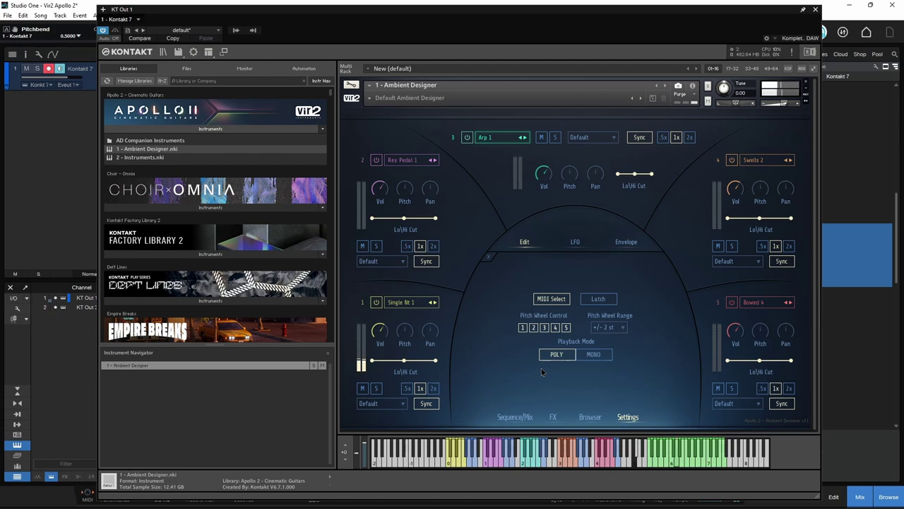
Switch the playback mode to MONO, play notes on engines 1, 3, 4 and 5, and compare it with POLY
{"action": "left_click", "coordinate": [590, 355]}
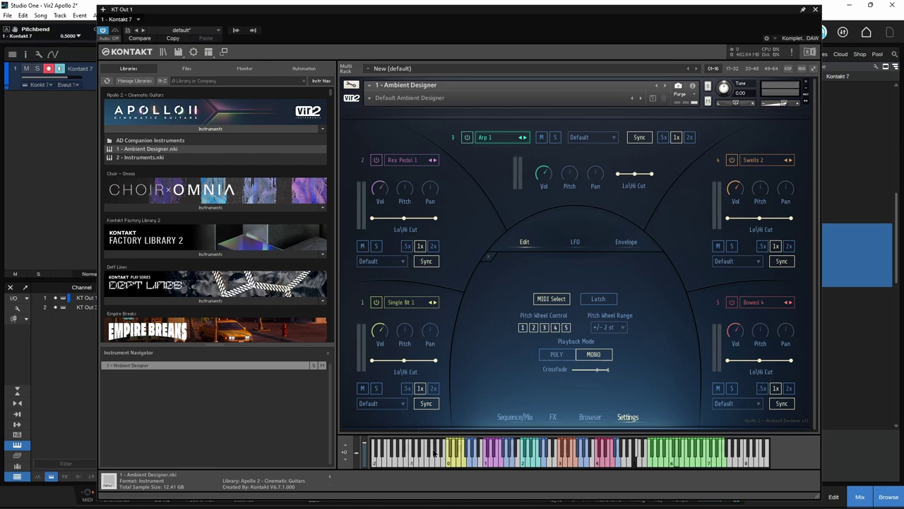
{"action": "left_click", "coordinate": [454, 463]}
{"action": "left_click", "coordinate": [532, 462]}
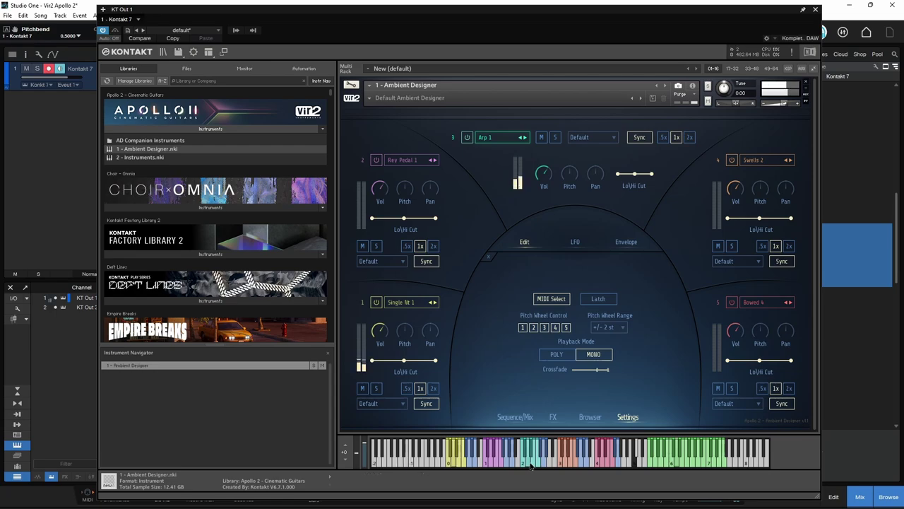
{"action": "left_click", "coordinate": [565, 463]}
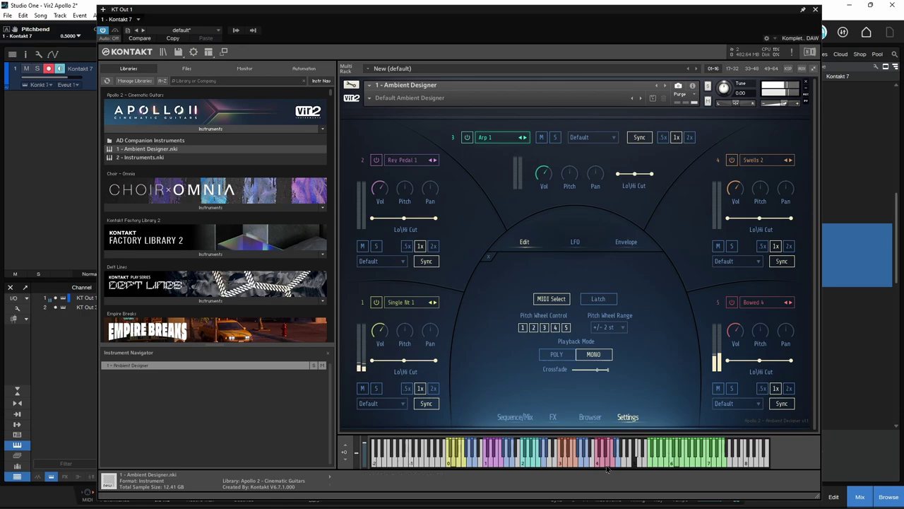
{"action": "left_click", "coordinate": [607, 468]}
{"action": "left_click", "coordinate": [560, 354]}
{"action": "left_click", "coordinate": [598, 357]}
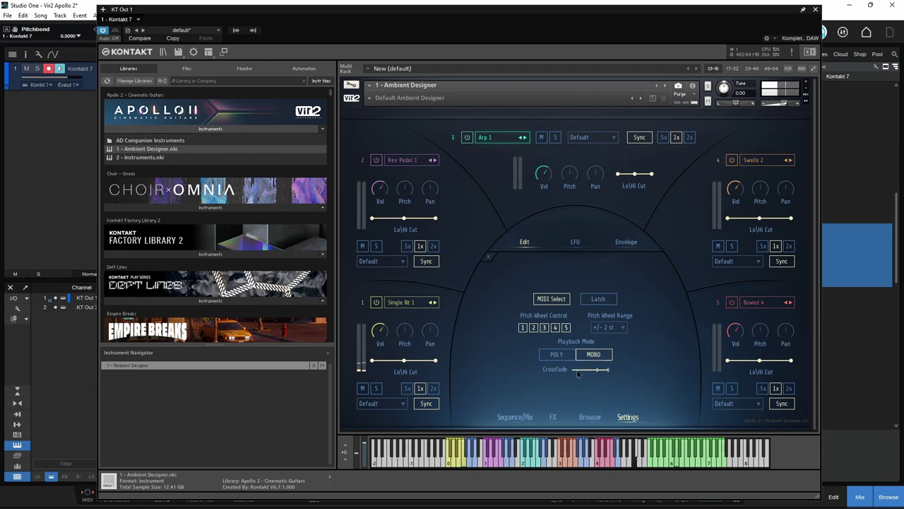
Test the mono crossfade at its minimum and maximum, and return the playback mode to POLY
{"action": "left_click_drag", "start_coordinate": [578, 374], "coordinate": [473, 380]}
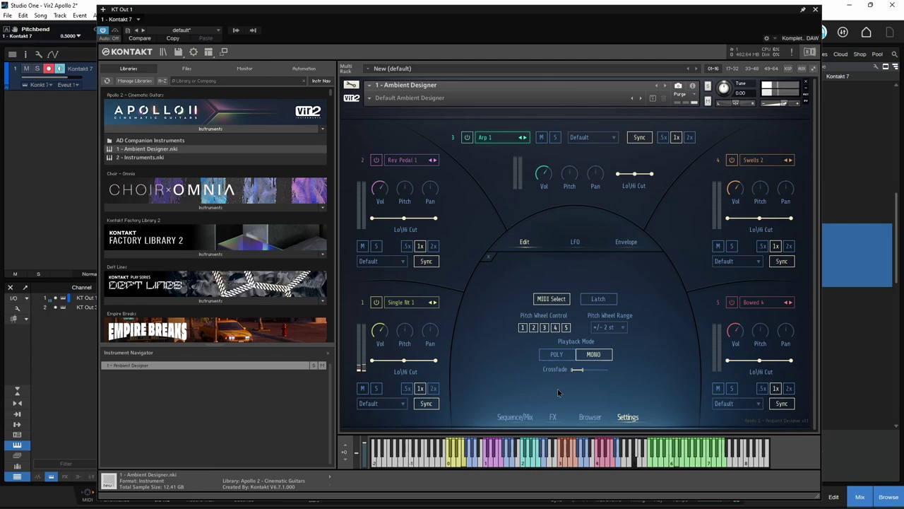
{"action": "mouse_move", "coordinate": [592, 372]}
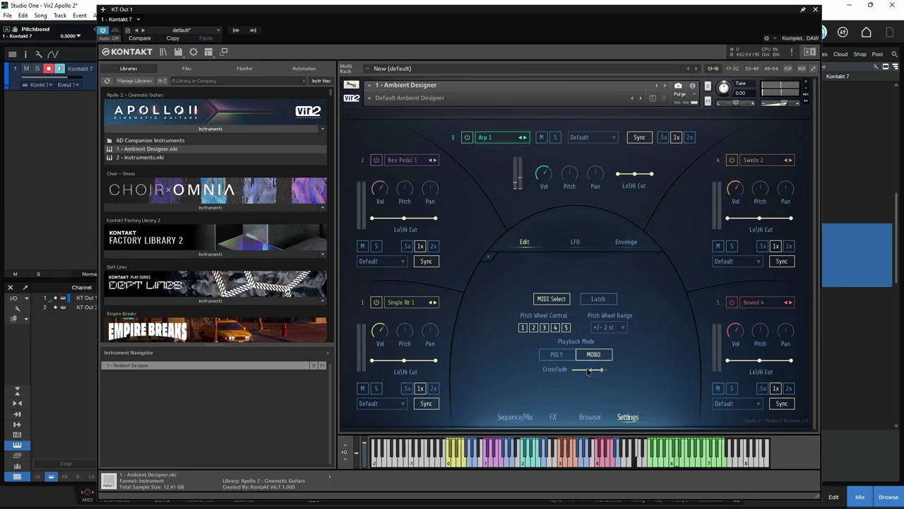
{"action": "left_click_drag", "start_coordinate": [589, 372], "coordinate": [637, 373]}
{"action": "left_click", "coordinate": [557, 355]}
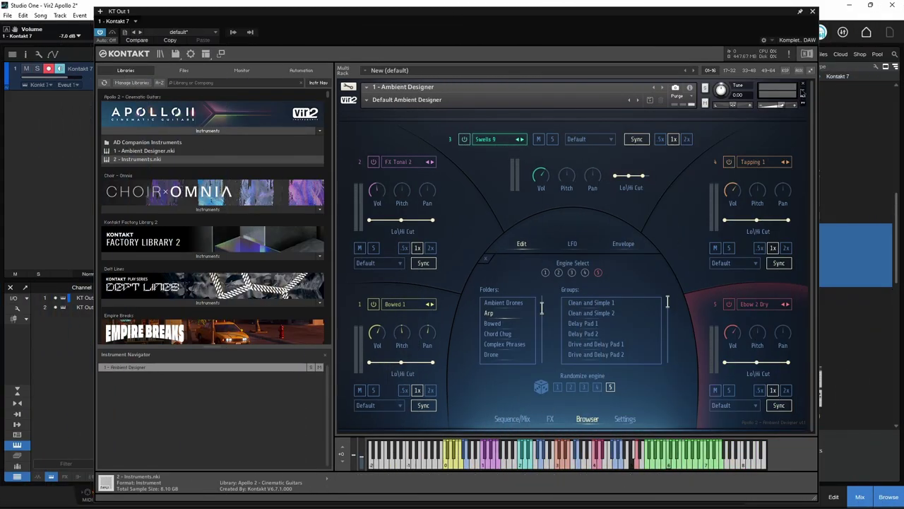
Remove the Ambient Designer without saving its changes and load 2 - Instruments.nki from the Apollo 2 library
{"action": "left_click", "coordinate": [802, 86]}
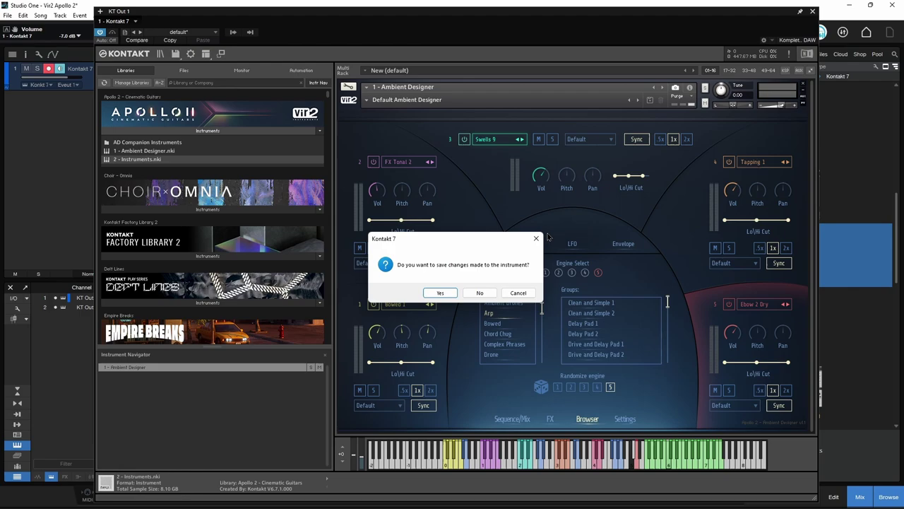
{"action": "left_click", "coordinate": [480, 293]}
{"action": "double_click", "coordinate": [135, 158]}
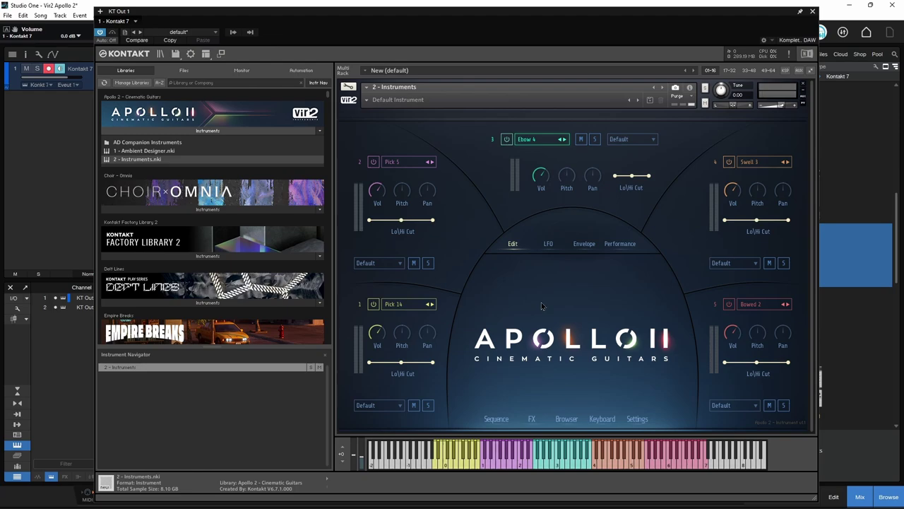
Examine the preset categories of the Instruments patch and the list of sounds available for engine 2
{"action": "left_click", "coordinate": [381, 100]}
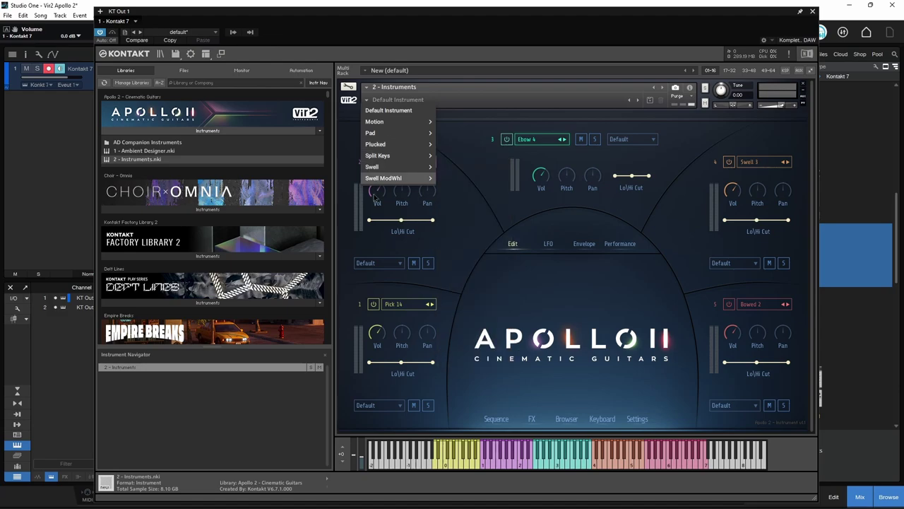
{"action": "left_click", "coordinate": [466, 125]}
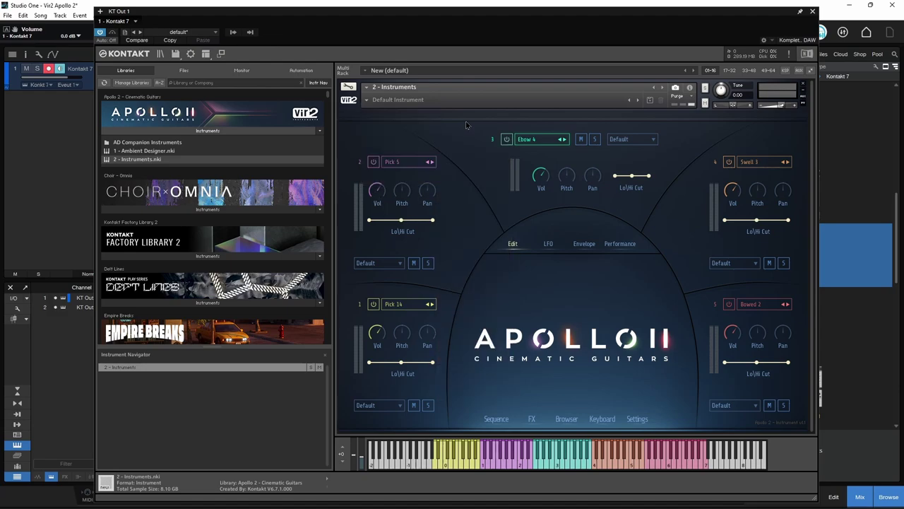
{"action": "left_click", "coordinate": [401, 163]}
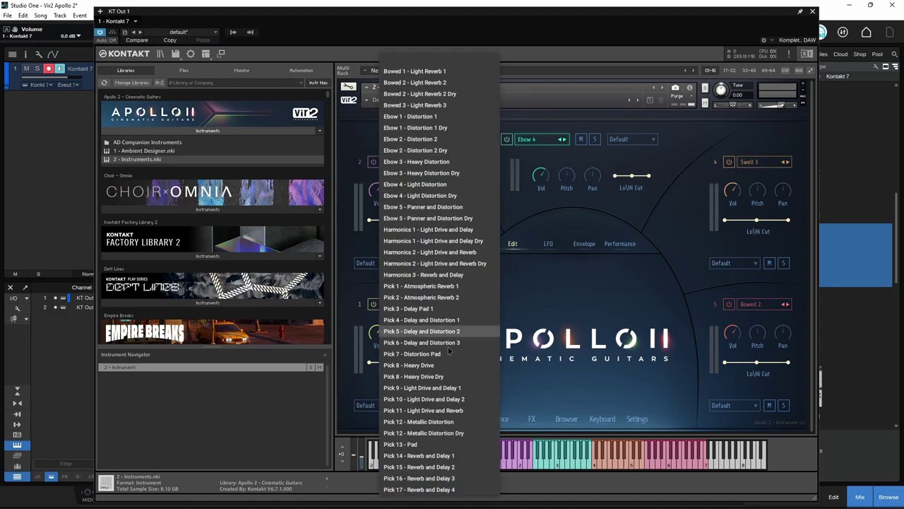
{"action": "scroll", "coordinate": [436, 282], "scroll_direction": "down", "scroll_amount": 10}
{"action": "scroll", "coordinate": [437, 285], "scroll_direction": "up", "scroll_amount": 10}
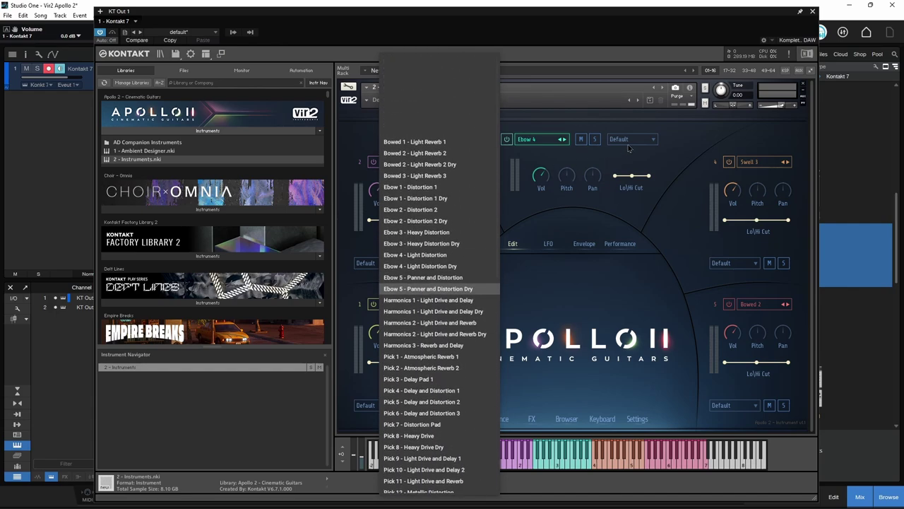
{"action": "left_click", "coordinate": [690, 143]}
Examine the LFO, Envelope and Performance controls of the five engines
{"action": "left_click", "coordinate": [548, 244]}
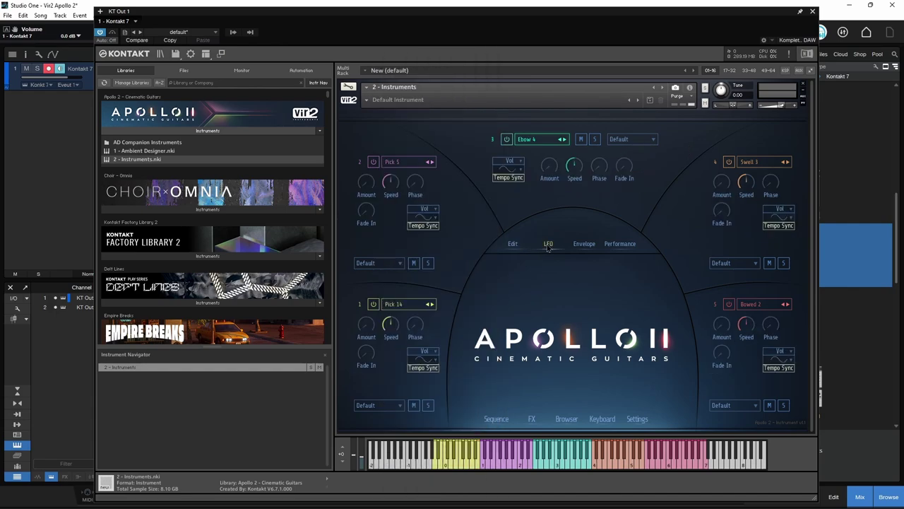
{"action": "left_click", "coordinate": [513, 244]}
{"action": "left_click", "coordinate": [584, 244]}
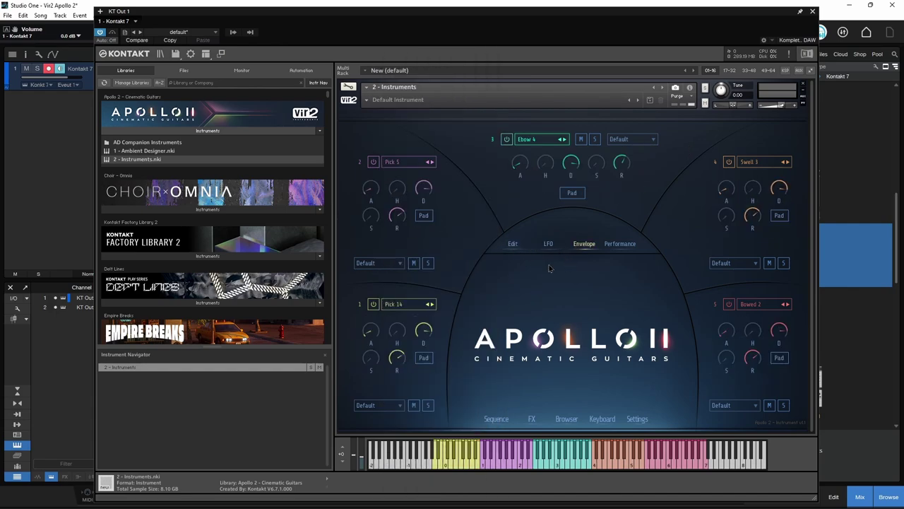
{"action": "left_click", "coordinate": [619, 243]}
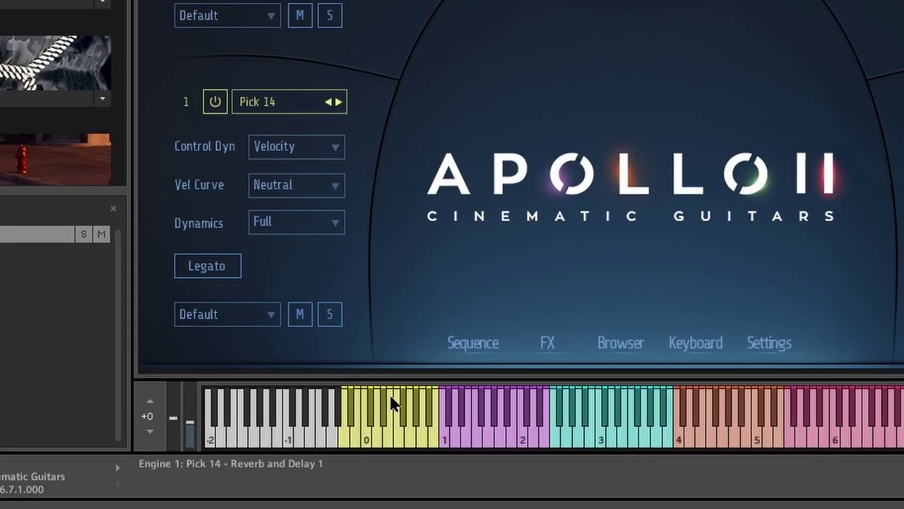
Try Mod Wheel as engine 1's dynamics control, playing notes while moving the mod wheel, and return the control to Velocity
{"action": "left_click", "coordinate": [389, 392]}
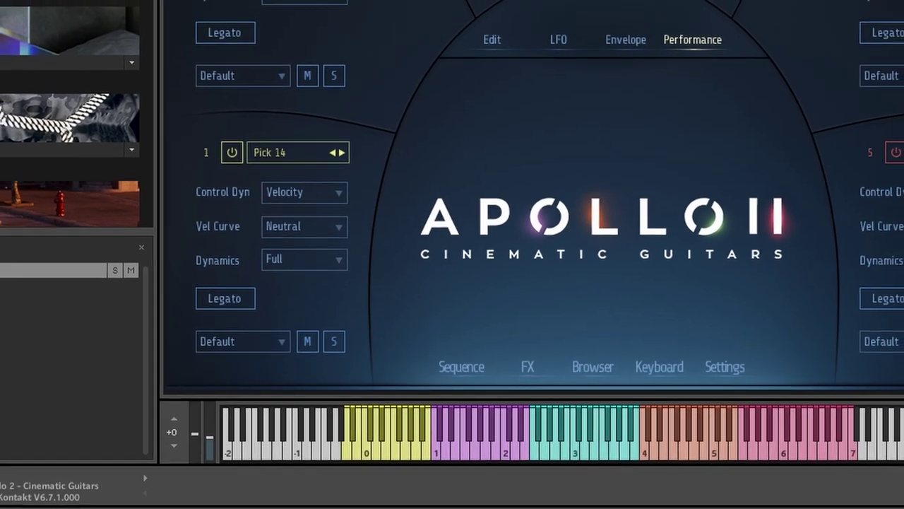
{"action": "left_click", "coordinate": [319, 0]}
{"action": "left_click", "coordinate": [315, 39]}
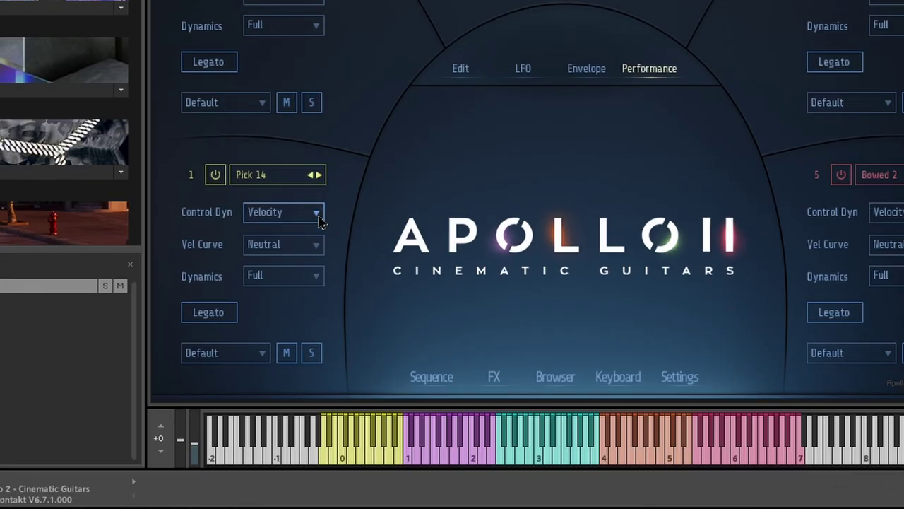
{"action": "left_click", "coordinate": [342, 278]}
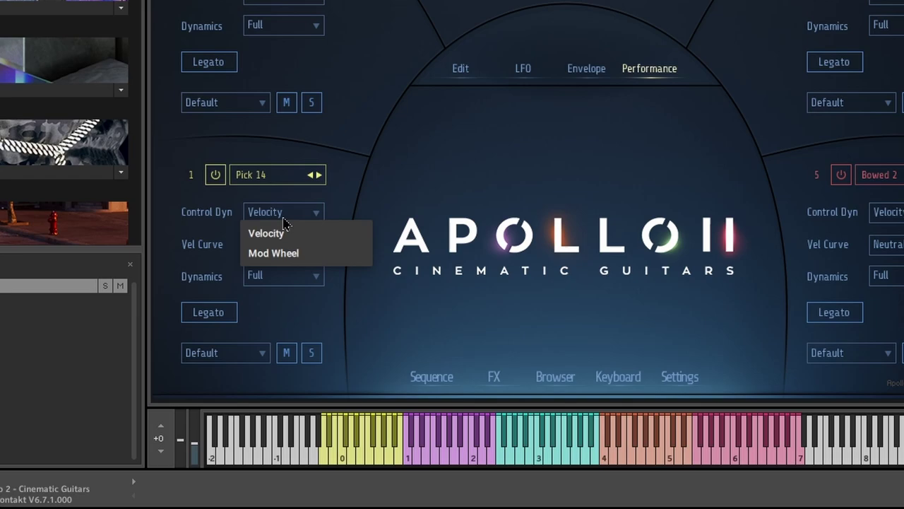
{"action": "left_click", "coordinate": [293, 255]}
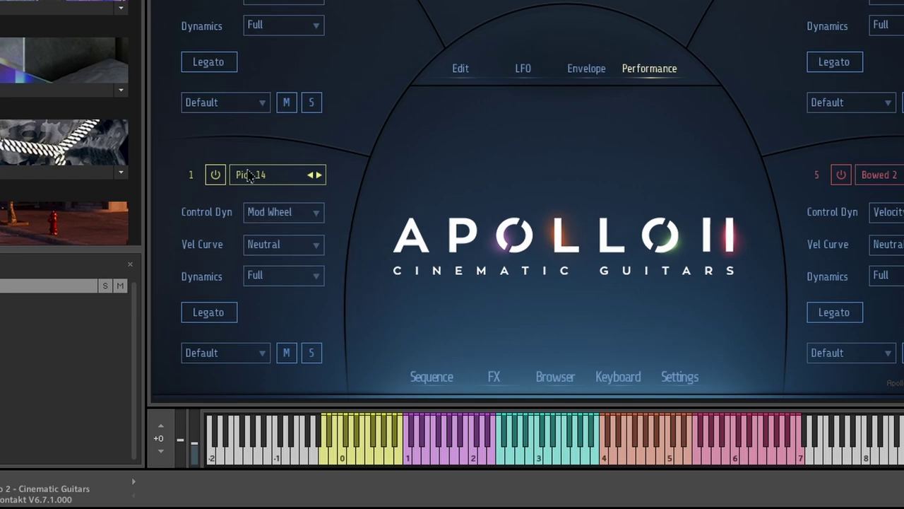
{"action": "left_click", "coordinate": [361, 424]}
{"action": "left_click", "coordinate": [362, 422]}
{"action": "left_click_drag", "start_coordinate": [197, 429], "coordinate": [197, 442]}
{"action": "left_click", "coordinate": [313, 214]}
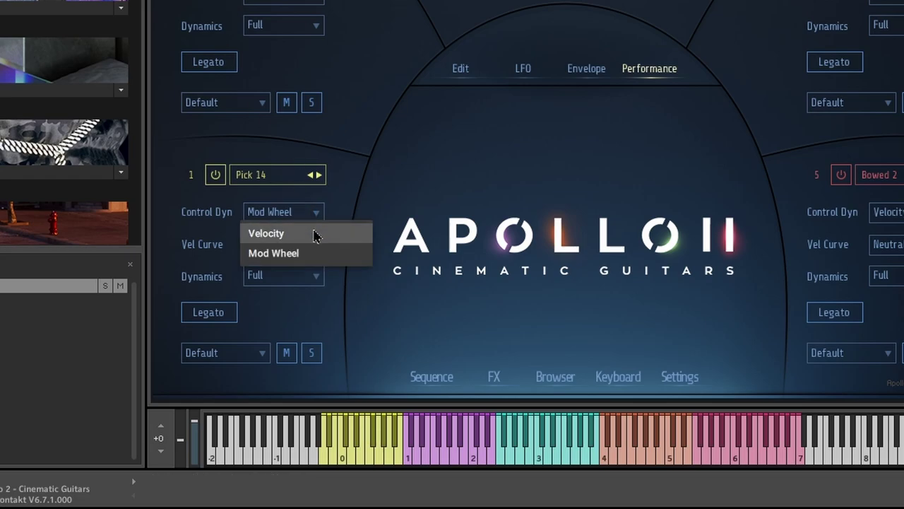
{"action": "left_click", "coordinate": [313, 234]}
Try the Very Concave and Very Convex velocity curves on engine 1 and return it to Neutral
{"action": "left_click", "coordinate": [293, 253]}
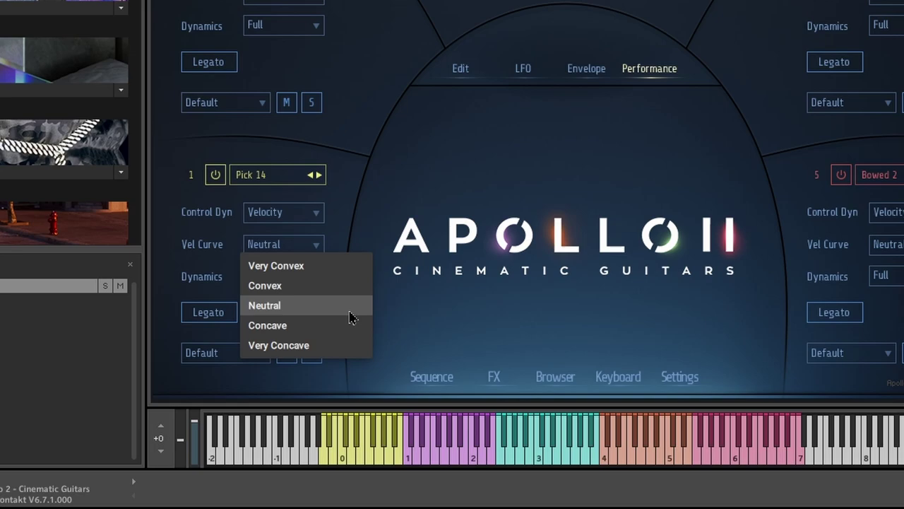
{"action": "left_click", "coordinate": [305, 347]}
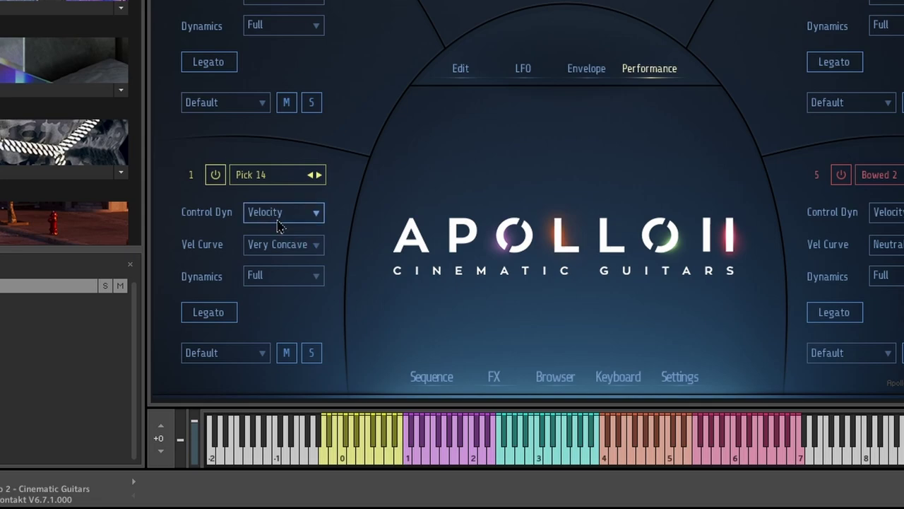
{"action": "left_click", "coordinate": [311, 244]}
{"action": "left_click", "coordinate": [312, 263]}
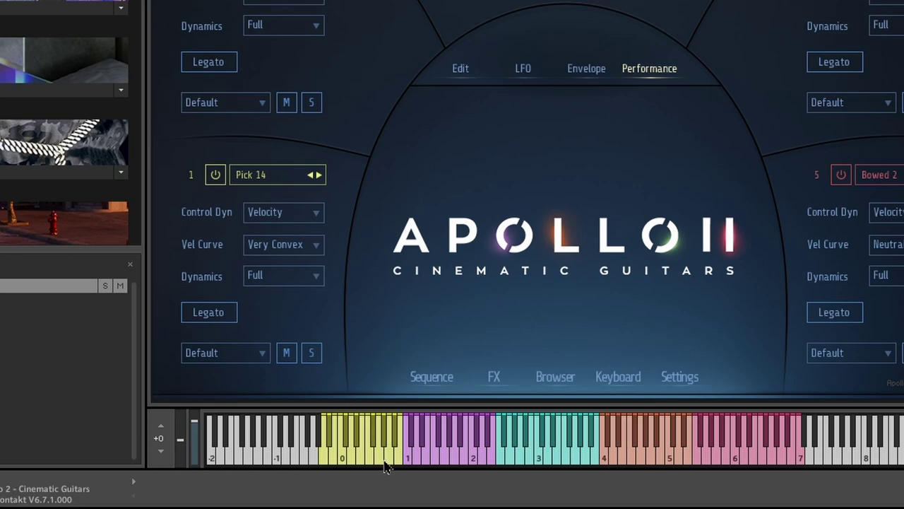
{"action": "left_click", "coordinate": [310, 245]}
{"action": "left_click", "coordinate": [303, 317]}
Try Layer 2 and Layer 1 as engine 1's dynamics and return the setting to Full
{"action": "left_click", "coordinate": [298, 277]}
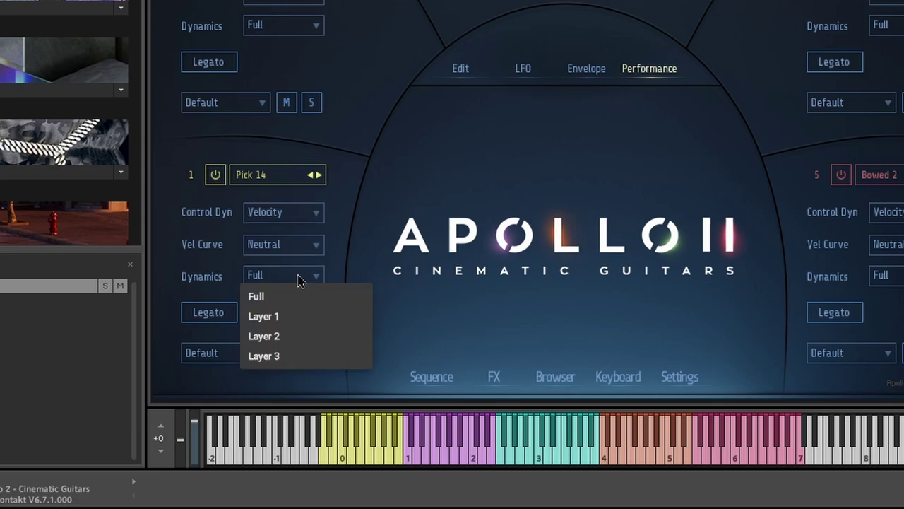
{"action": "left_click", "coordinate": [290, 337]}
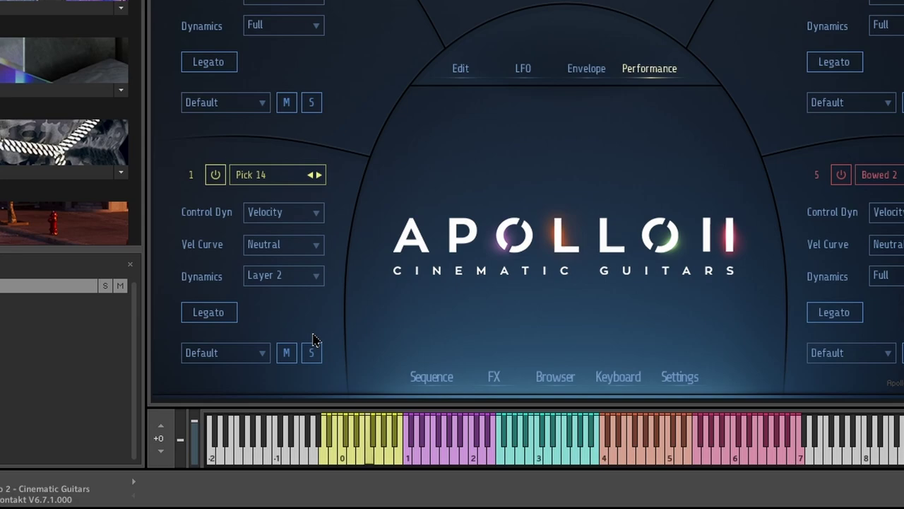
{"action": "left_click", "coordinate": [303, 272]}
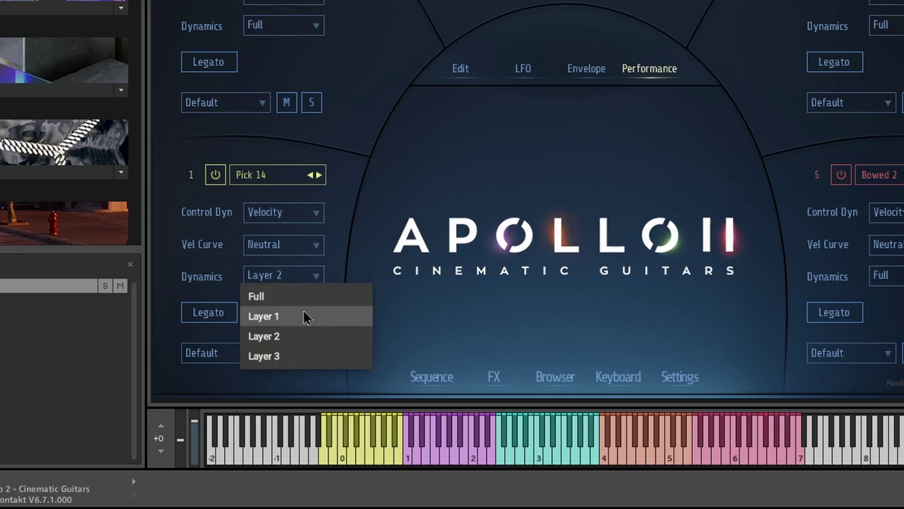
{"action": "left_click", "coordinate": [306, 315]}
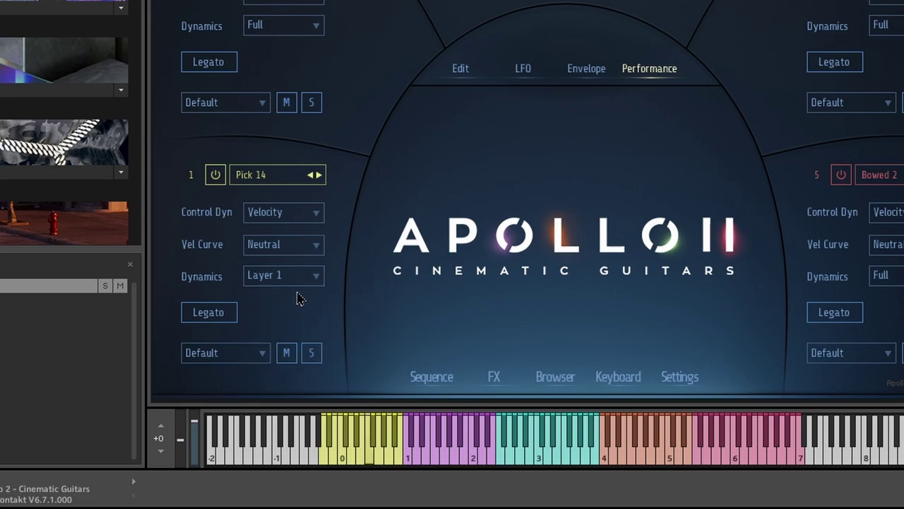
{"action": "left_click", "coordinate": [297, 281]}
{"action": "left_click", "coordinate": [299, 296]}
Test legato on engine 1 with the legato speed at its maximum and minimum, and switch legato off again
{"action": "left_click", "coordinate": [233, 314]}
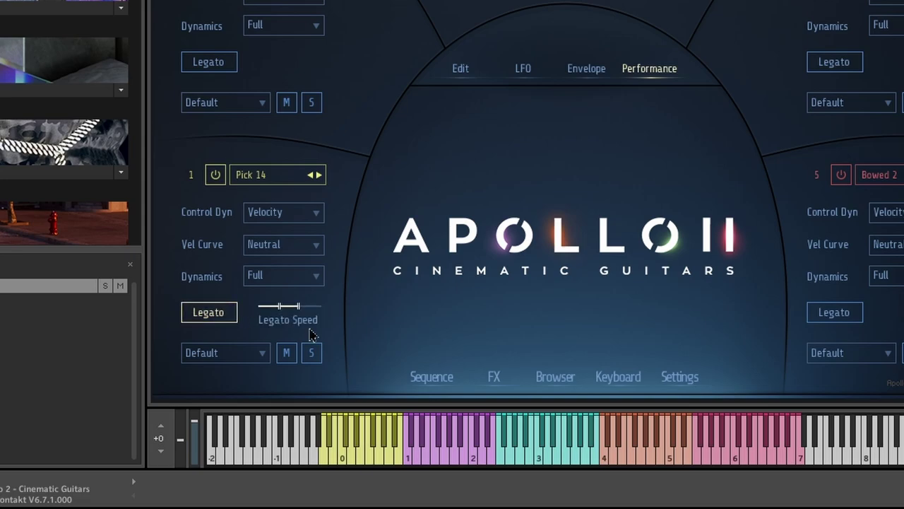
{"action": "left_click_drag", "start_coordinate": [312, 311], "coordinate": [286, 319]}
{"action": "left_click_drag", "start_coordinate": [293, 307], "coordinate": [381, 314]}
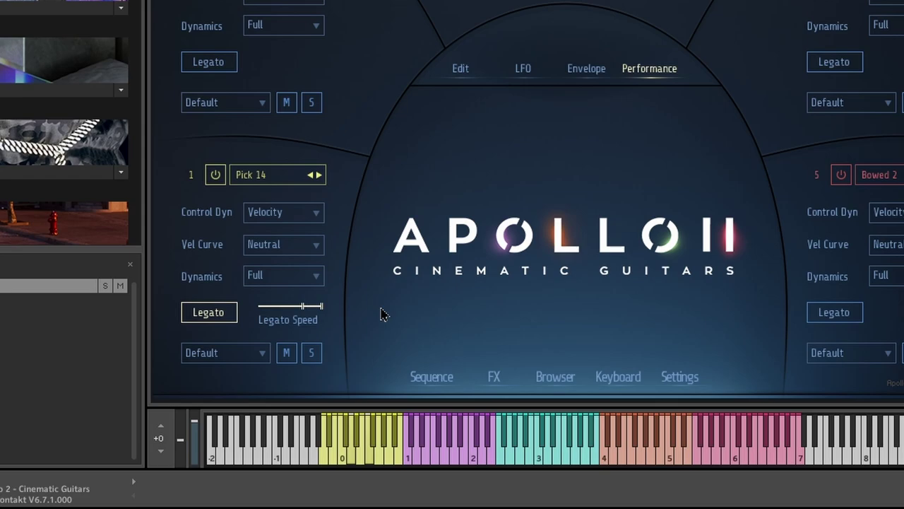
{"action": "left_click_drag", "start_coordinate": [314, 307], "coordinate": [90, 311]}
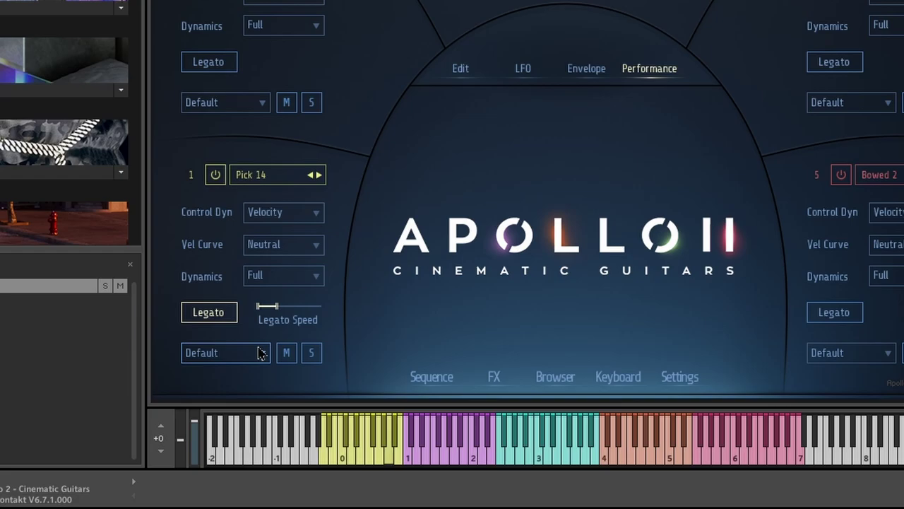
{"action": "left_click_drag", "start_coordinate": [268, 318], "coordinate": [330, 321]}
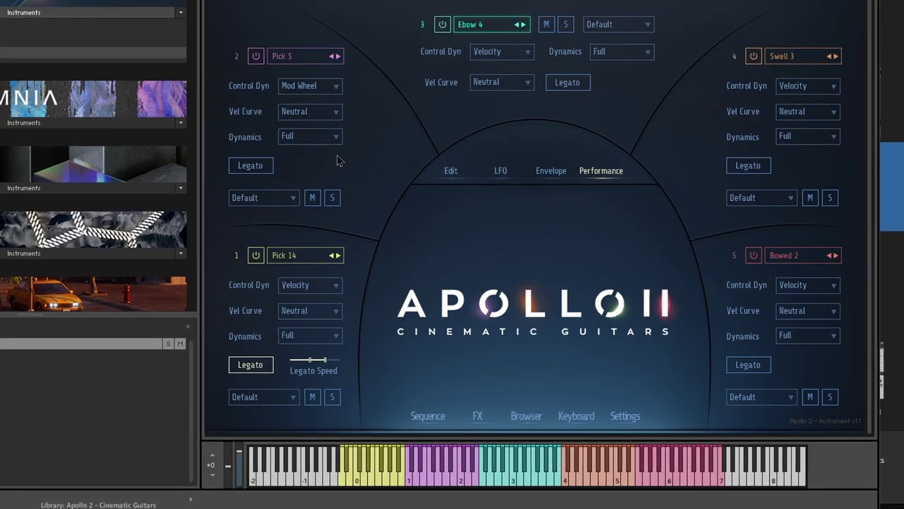
{"action": "left_click", "coordinate": [247, 369]}
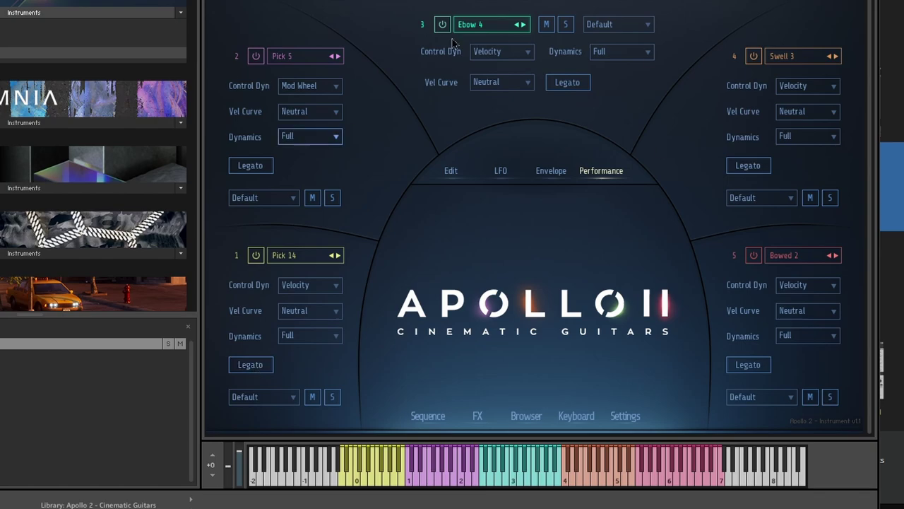
Check the audio outputs available for engine 2 without changing its routing
{"action": "left_click", "coordinate": [291, 198]}
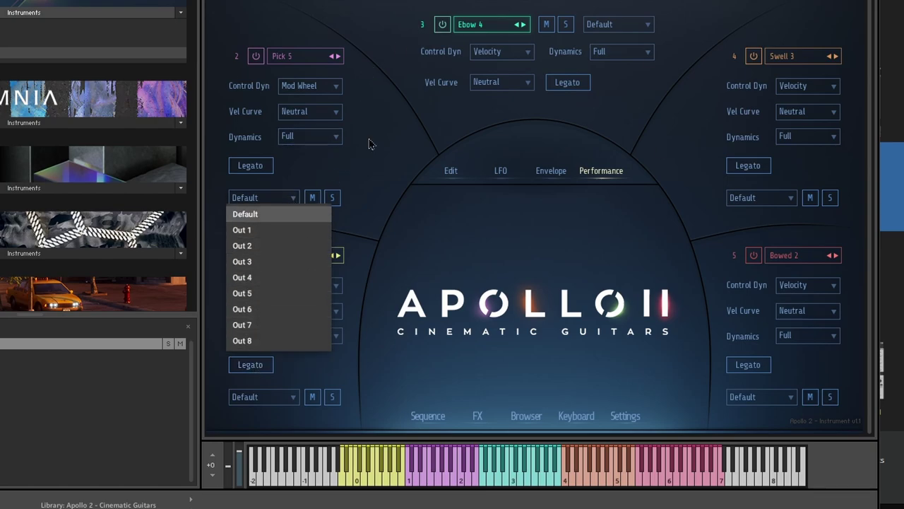
{"action": "left_click", "coordinate": [375, 183]}
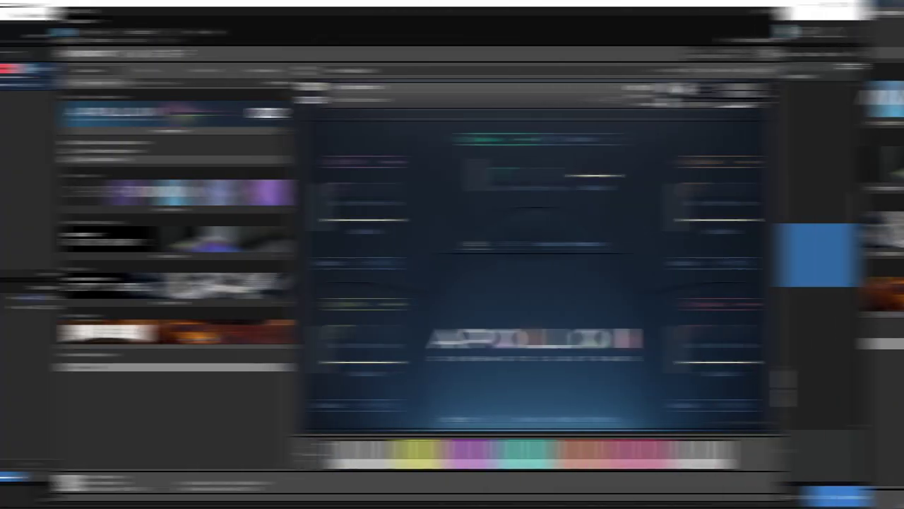
View the step sequences of the different engines and come back to engine 2
{"action": "left_click", "coordinate": [427, 415]}
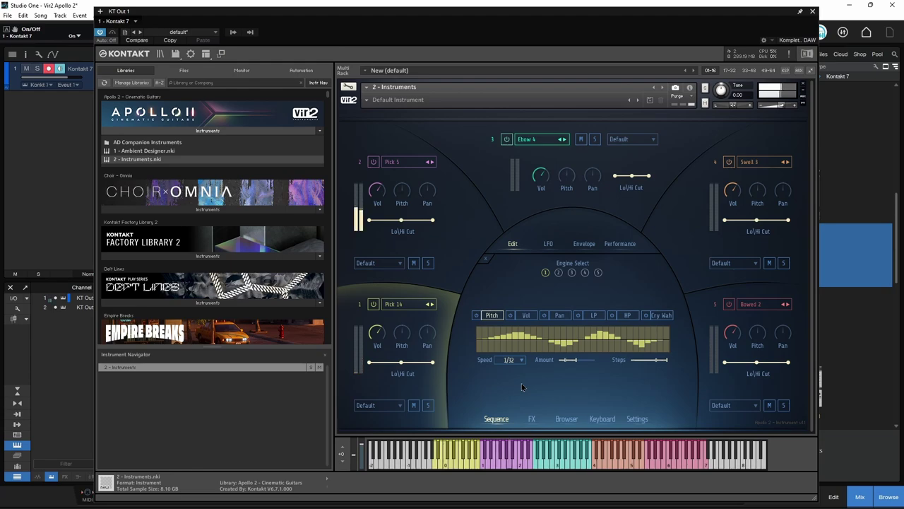
{"action": "left_click", "coordinate": [559, 274]}
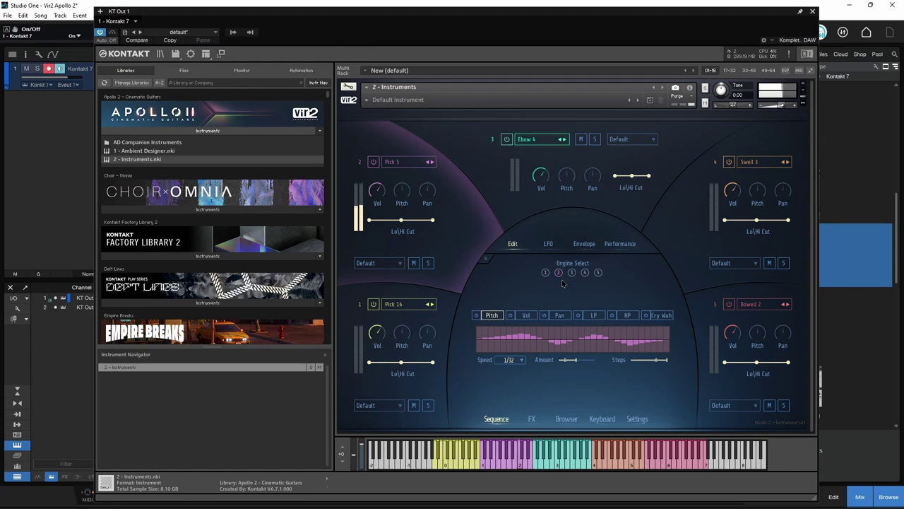
{"action": "left_click", "coordinate": [572, 272]}
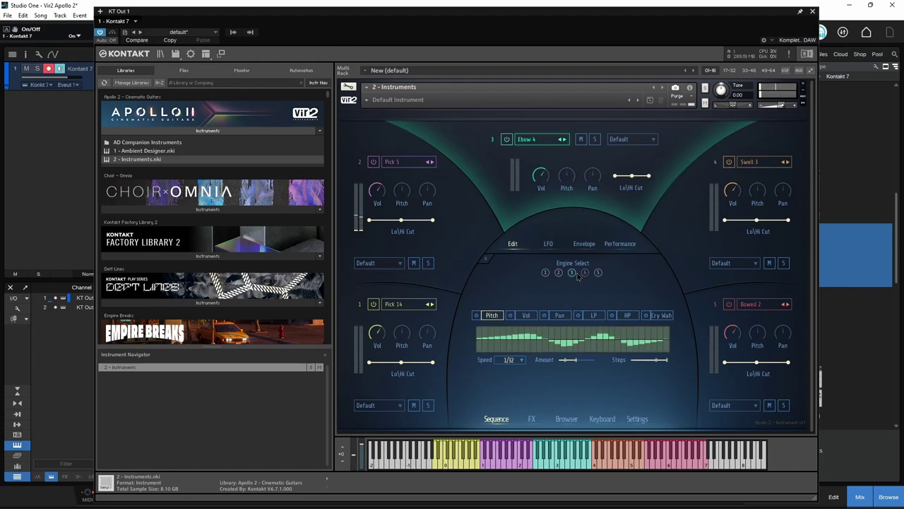
{"action": "left_click", "coordinate": [585, 273]}
{"action": "left_click", "coordinate": [558, 273]}
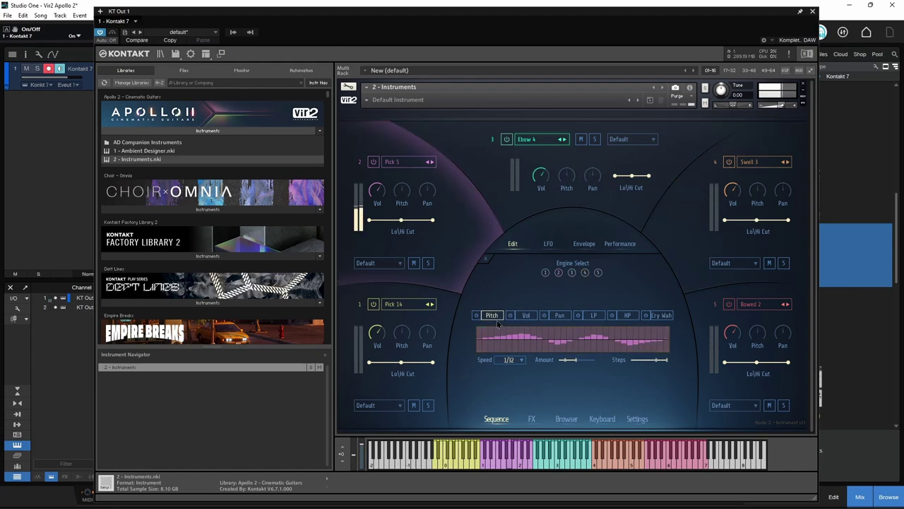
Enable the Pitch and Pan sequences on engine 2 and the Cry Wah sequence on engine 3
{"action": "left_click", "coordinate": [476, 315]}
{"action": "left_click", "coordinate": [559, 315]}
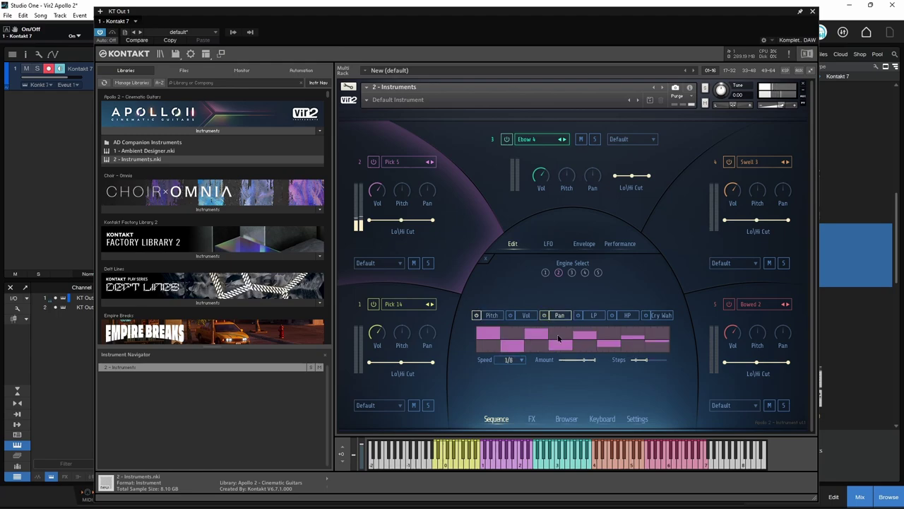
{"action": "left_click", "coordinate": [544, 315]}
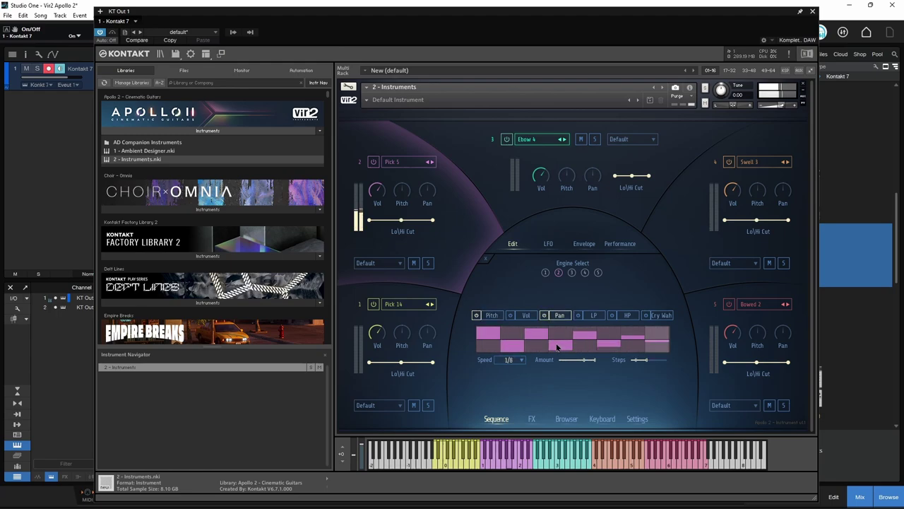
{"action": "left_click", "coordinate": [572, 272]}
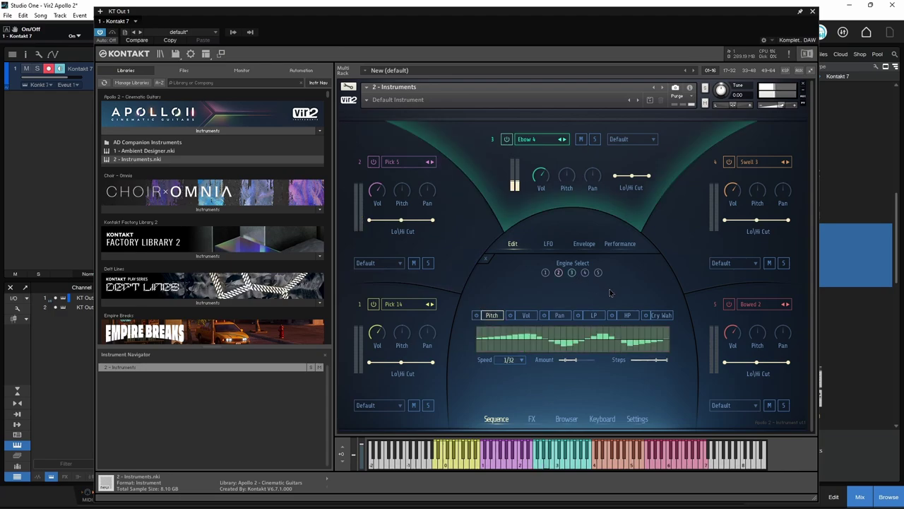
{"action": "left_click", "coordinate": [650, 319]}
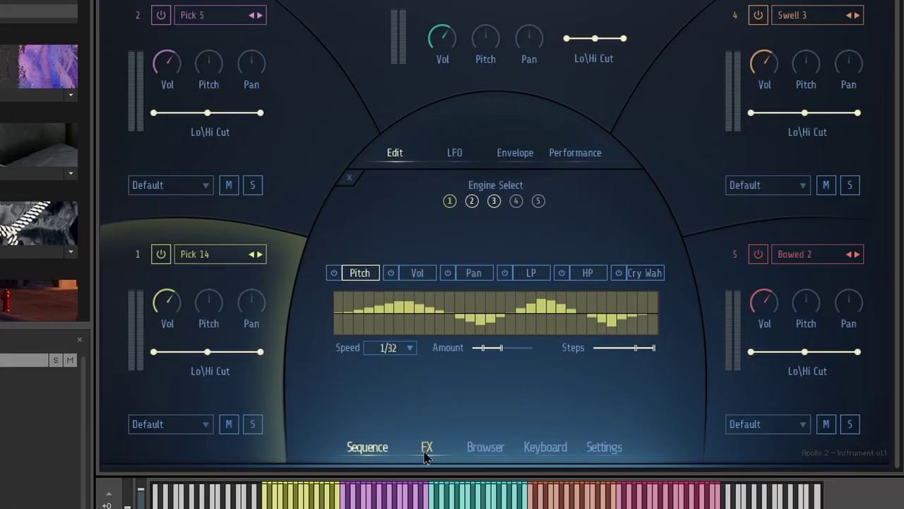
Examine the effects of the individual engines, including engine 1's Distortion, and the Master effects
{"action": "left_click", "coordinate": [531, 418]}
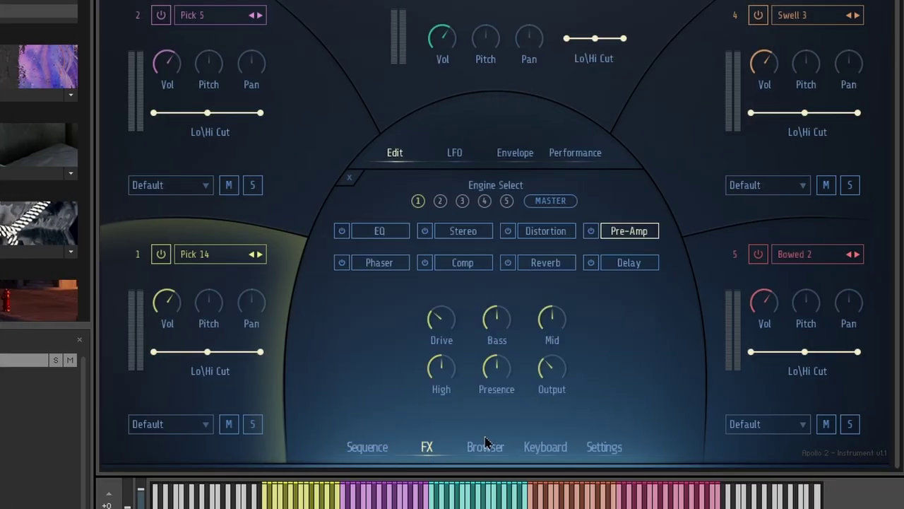
{"action": "left_click", "coordinate": [540, 231]}
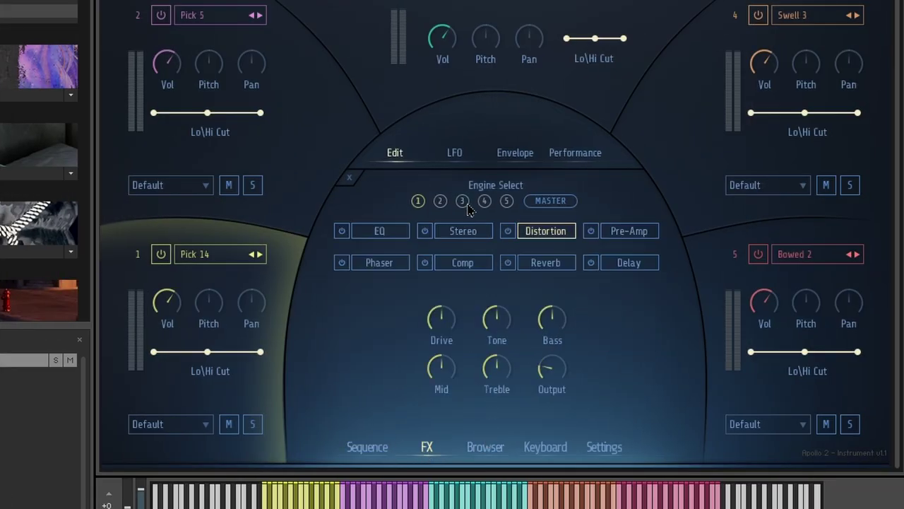
{"action": "left_click", "coordinate": [462, 201]}
{"action": "left_click", "coordinate": [549, 201]}
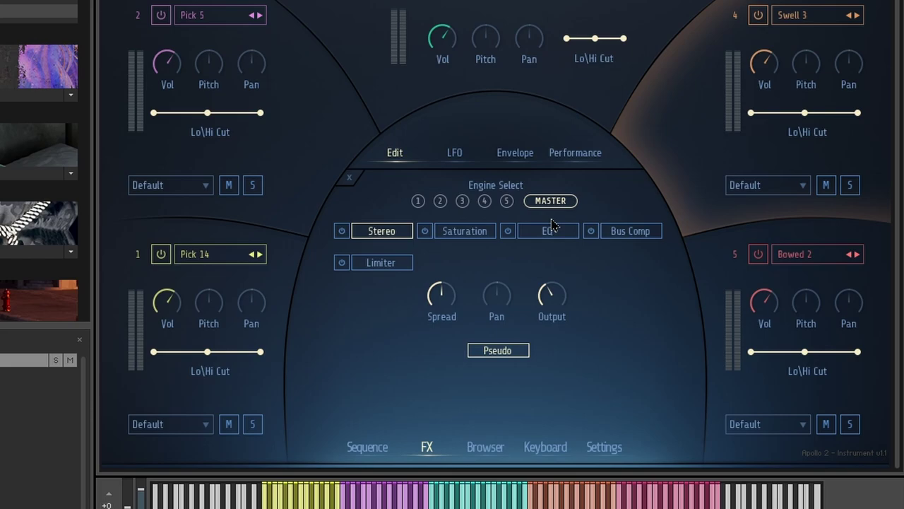
Load the Delay Pad 1 instrument from the browser's Pick folder into engine 2
{"action": "left_click", "coordinate": [487, 446]}
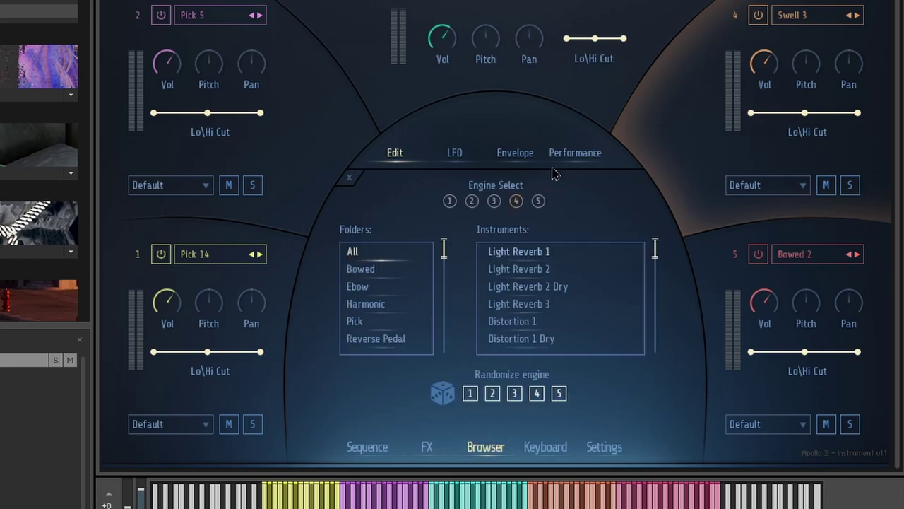
{"action": "left_click_drag", "start_coordinate": [443, 249], "coordinate": [445, 314]}
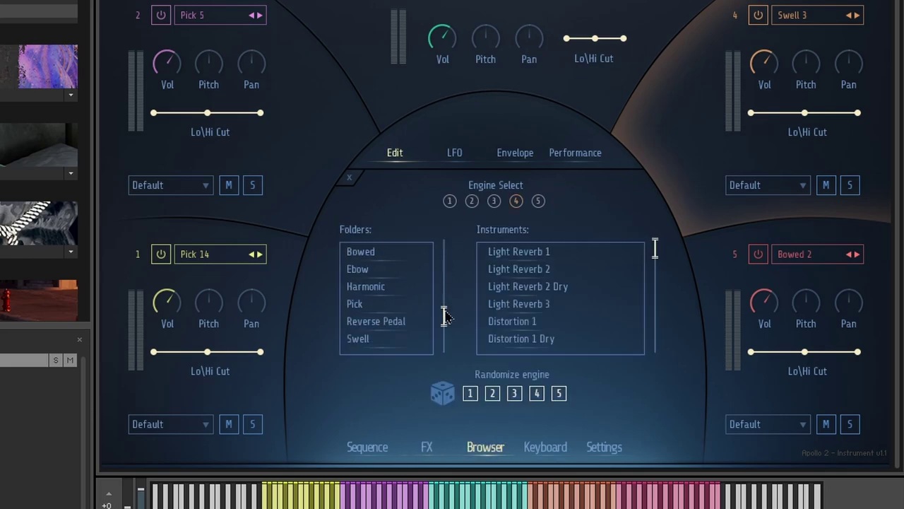
{"action": "left_click", "coordinate": [493, 202]}
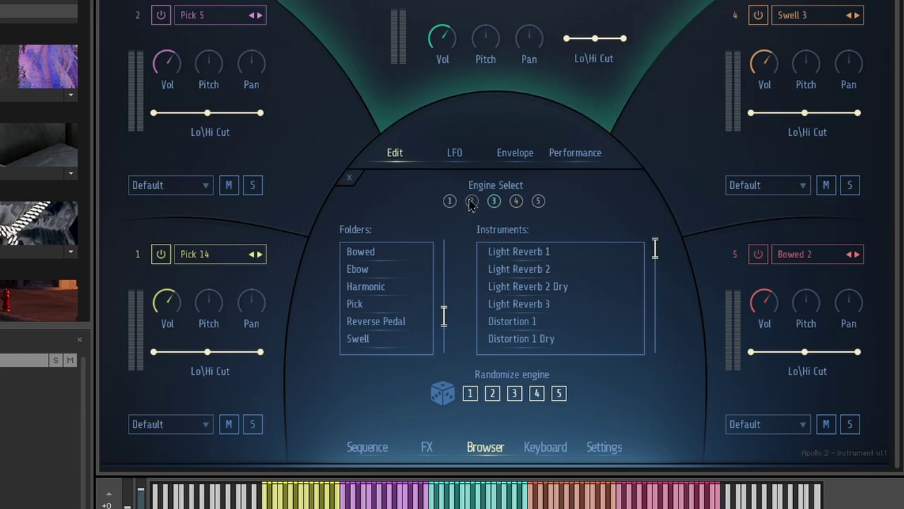
{"action": "left_click", "coordinate": [471, 202]}
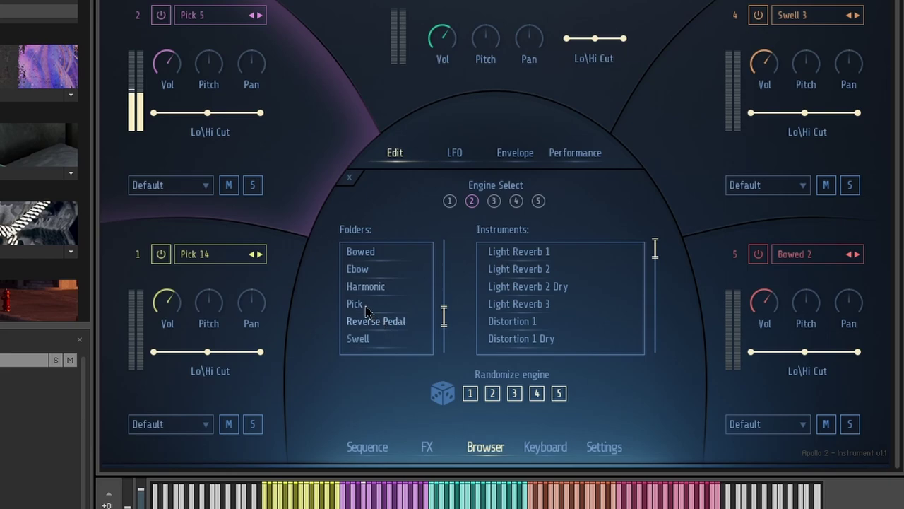
{"action": "left_click", "coordinate": [367, 306]}
{"action": "left_click", "coordinate": [516, 288]}
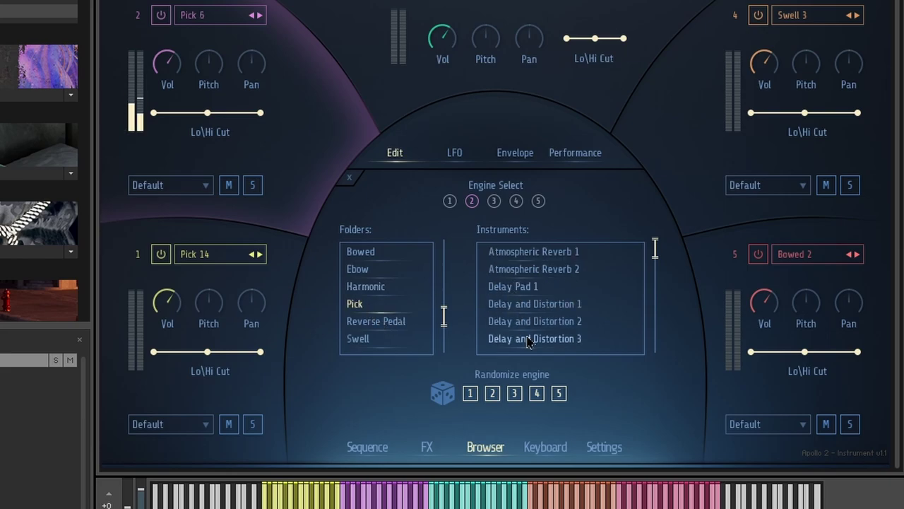
Load the Reverb and Delay 2 instrument from the browser's Reverse Pedal folder into engine 2
{"action": "left_click", "coordinate": [522, 322]}
{"action": "left_click", "coordinate": [393, 322]}
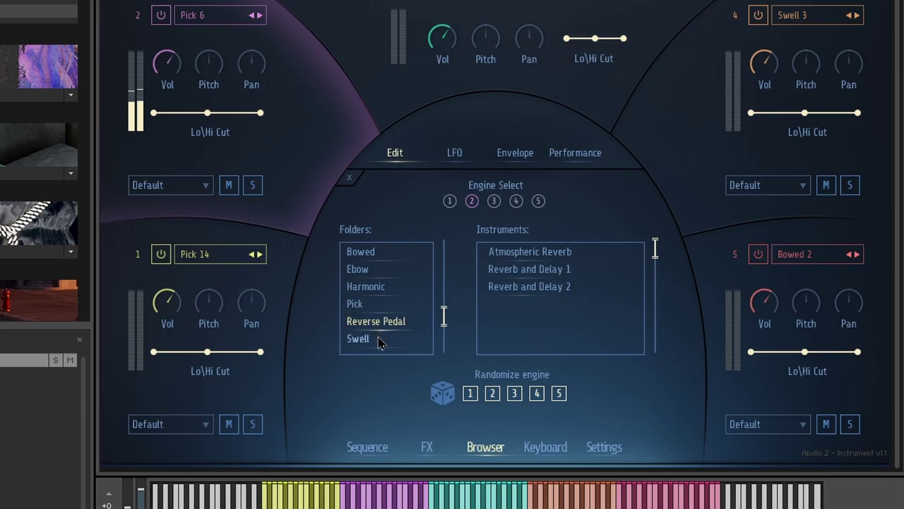
{"action": "left_click", "coordinate": [496, 290]}
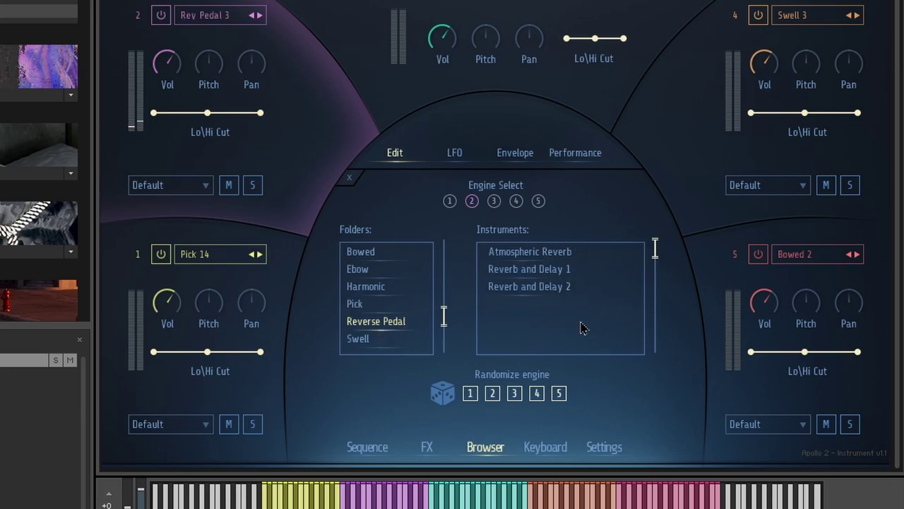
Load the Delay 1 Dry instrument from the browser's Tapping folder into engine 2
{"action": "left_click_drag", "start_coordinate": [444, 316], "coordinate": [413, 350]}
{"action": "left_click", "coordinate": [413, 348]}
{"action": "left_click", "coordinate": [507, 269]}
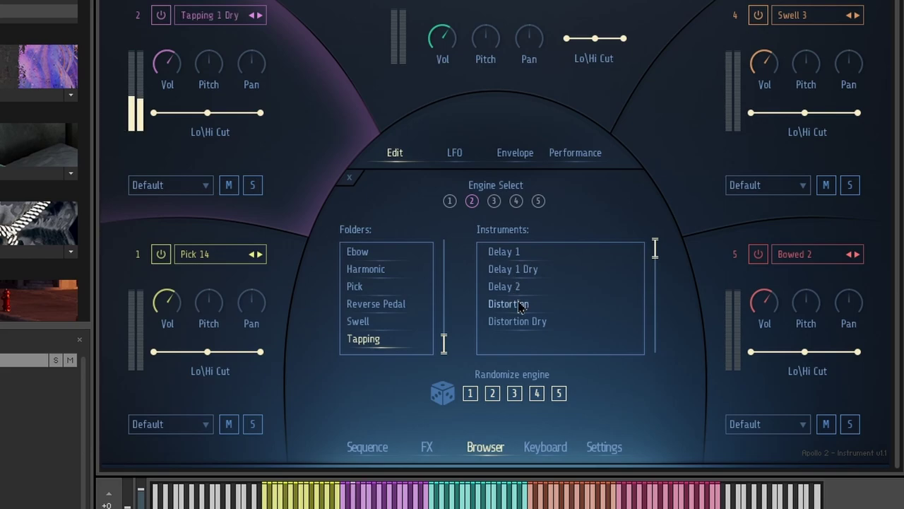
{"action": "left_click_drag", "start_coordinate": [655, 253], "coordinate": [655, 260]}
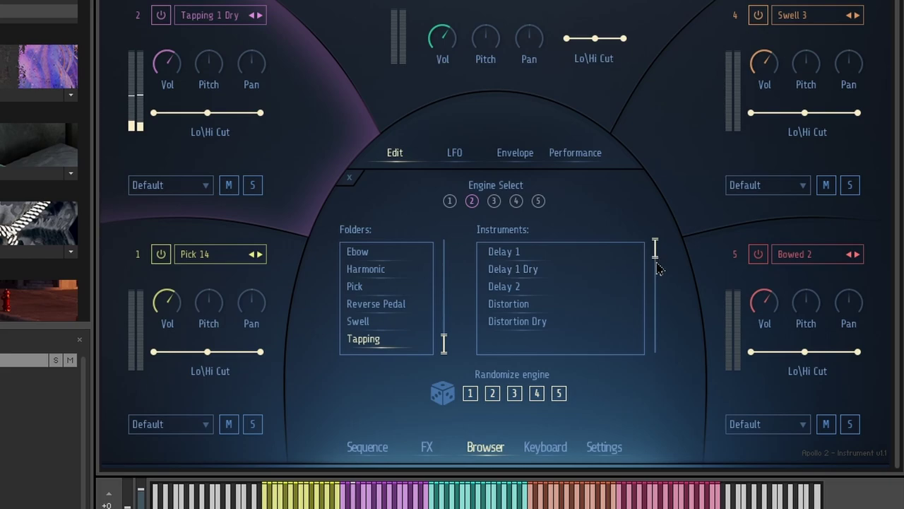
Randomize the instruments of all five engines twice
{"action": "left_click", "coordinate": [438, 396]}
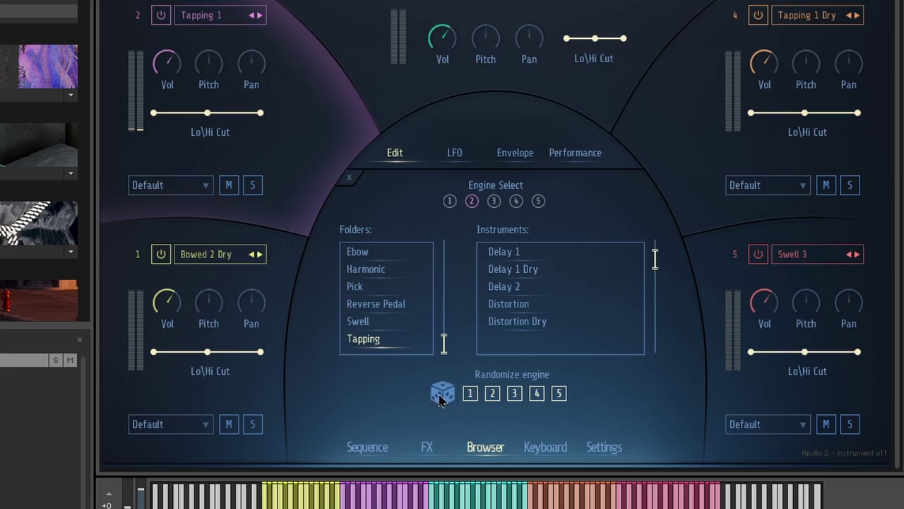
{"action": "left_click", "coordinate": [440, 399]}
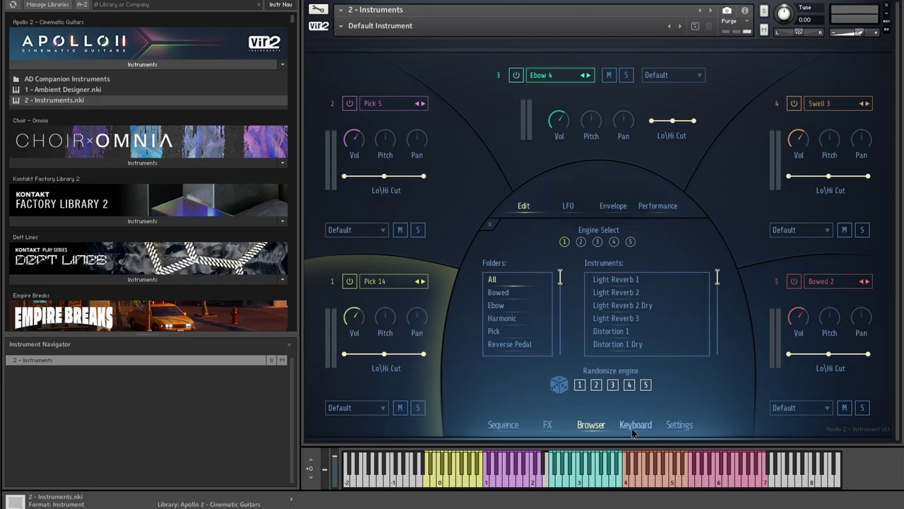
In the Keyboard settings, set engine 2's Low Key to F#0 and extend engine 1's High Key to F#1
{"action": "left_click", "coordinate": [642, 428]}
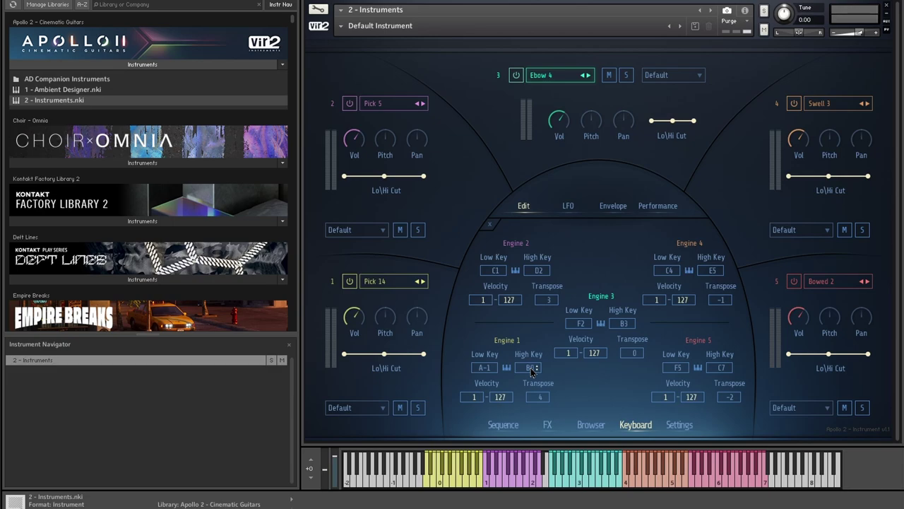
{"action": "left_click_drag", "start_coordinate": [533, 372], "coordinate": [532, 382]}
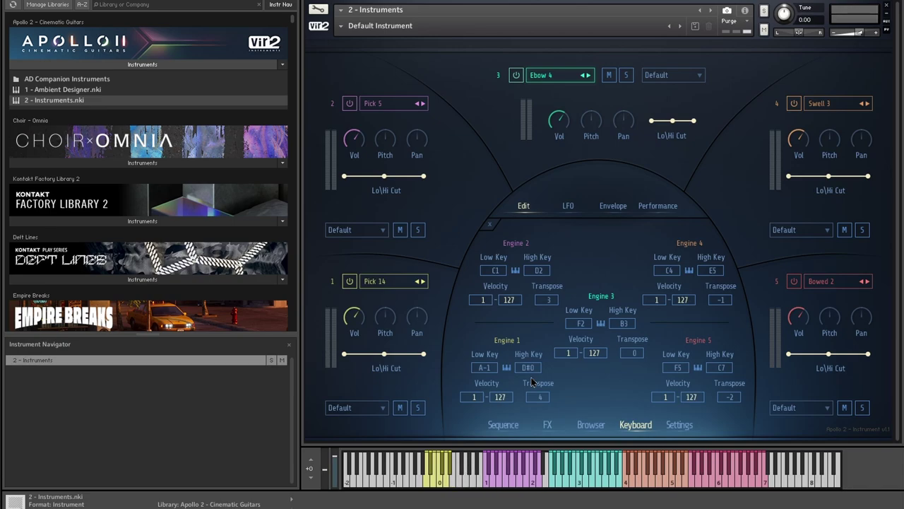
{"action": "left_click_drag", "start_coordinate": [496, 272], "coordinate": [493, 279]}
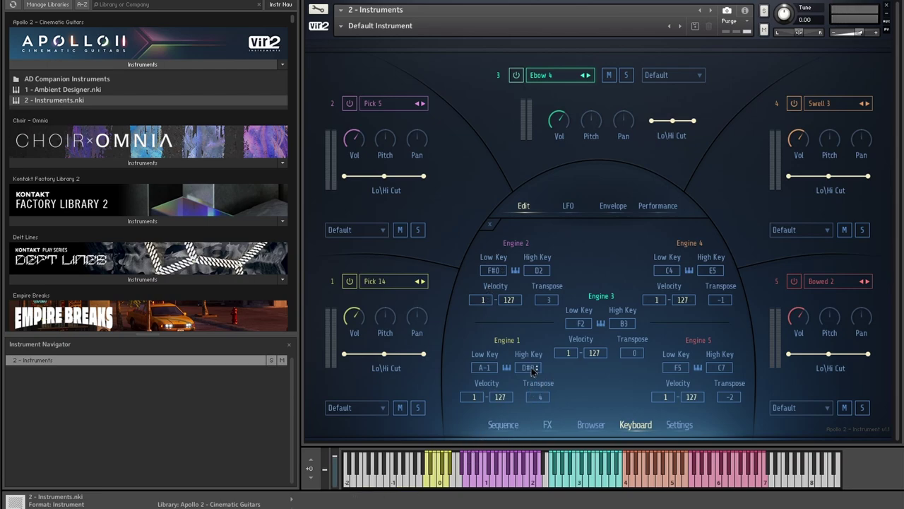
{"action": "scroll", "coordinate": [532, 368], "scroll_direction": "down", "scroll_amount": 7}
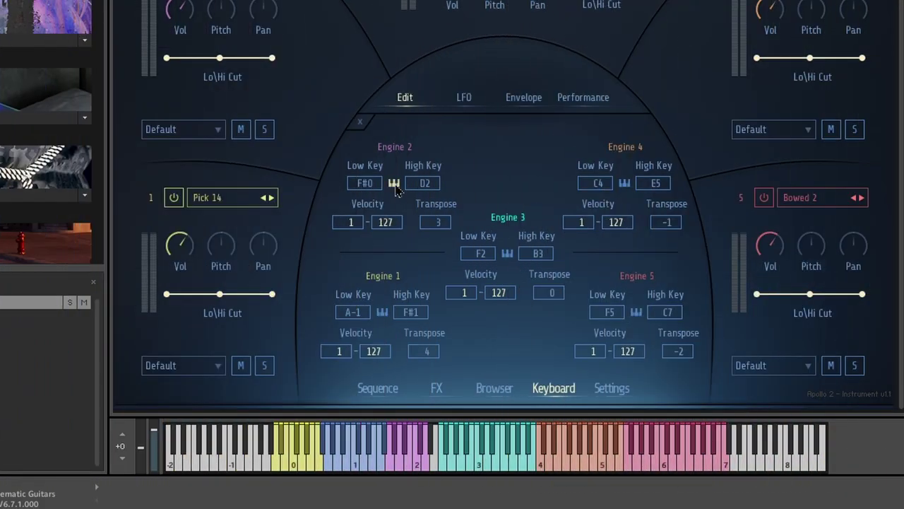
Use key learn to set engine 2's range to C1–C3 and engine 1's range to C0–C2
{"action": "left_click", "coordinate": [394, 185]}
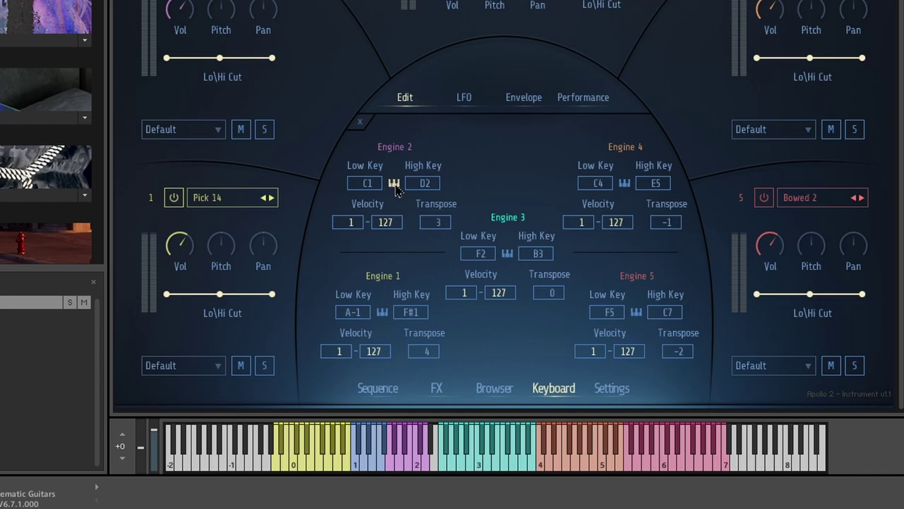
{"action": "left_click", "coordinate": [394, 186]}
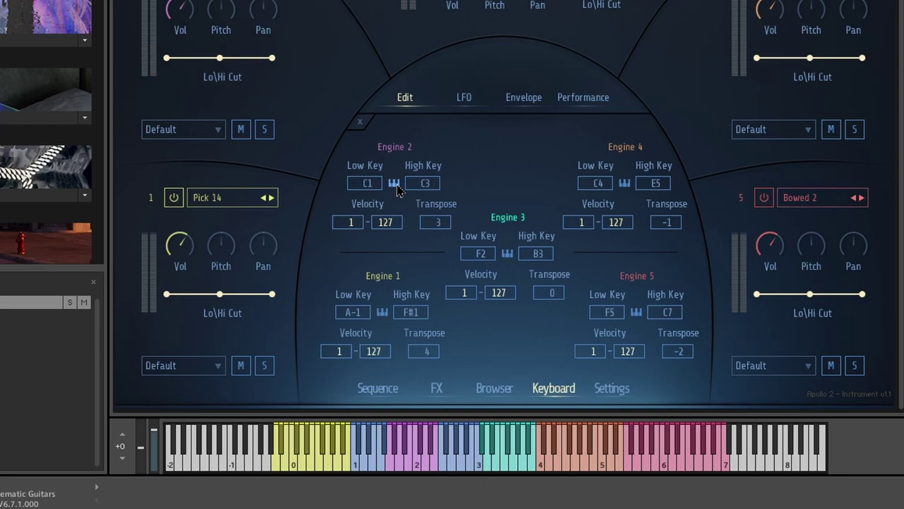
{"action": "left_click", "coordinate": [386, 316]}
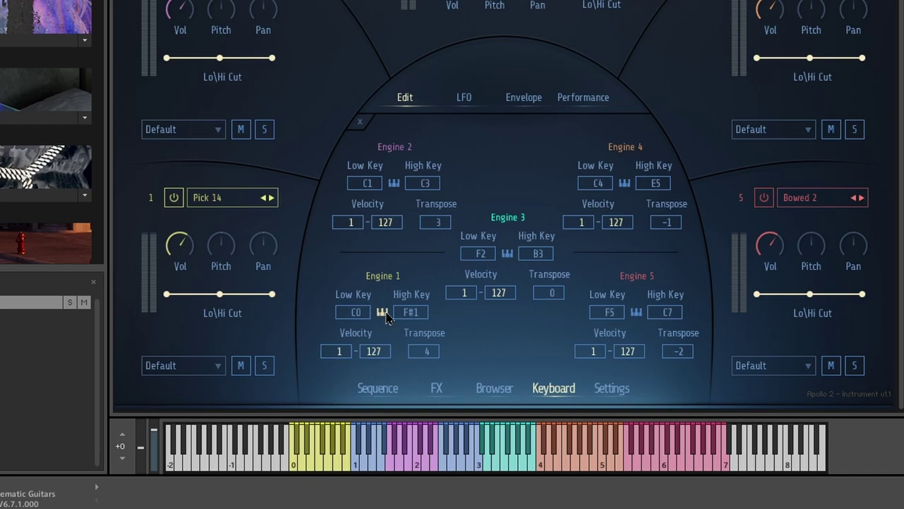
{"action": "left_click", "coordinate": [386, 314]}
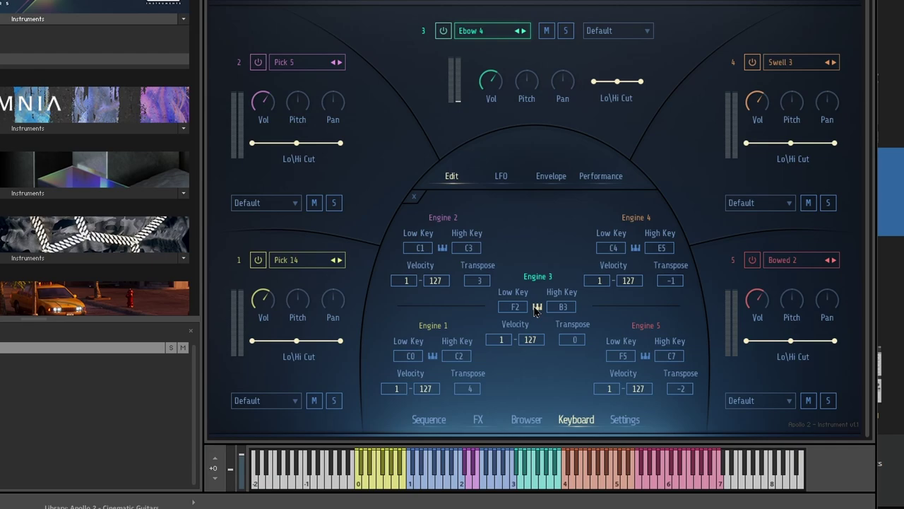
Set engine 3's key range to C0–C4 with key learn and lower engine 4's Low Key to C-2
{"action": "left_click", "coordinate": [537, 308]}
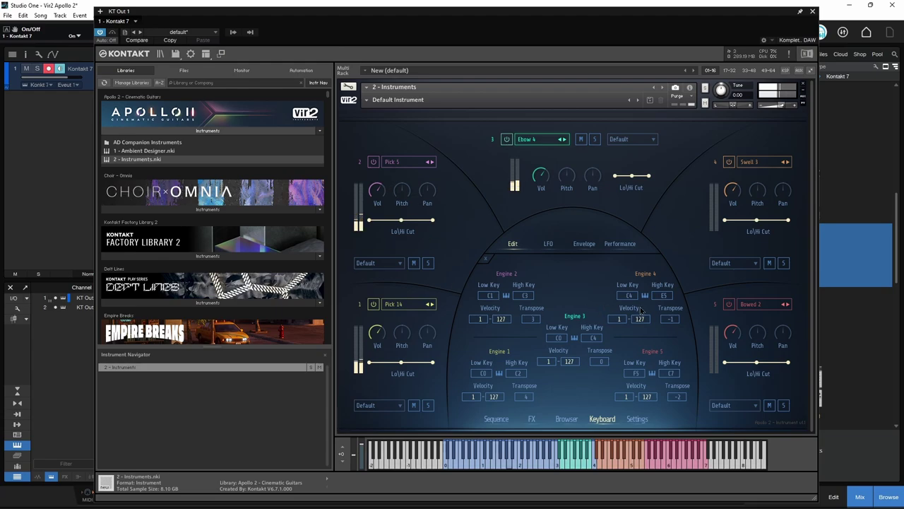
{"action": "left_click_drag", "start_coordinate": [629, 296], "coordinate": [633, 397]}
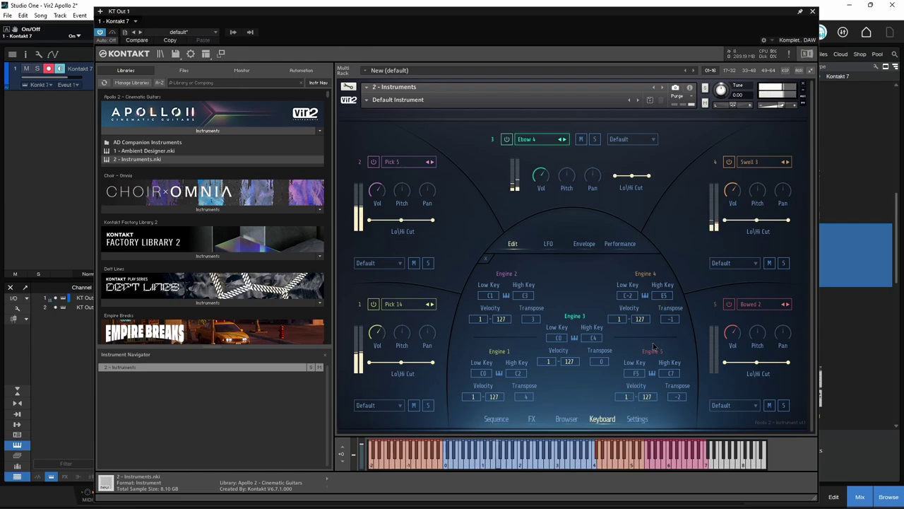
Lower the volumes of engines 1 and 2, with engine 2 at -4.2 dB
{"action": "left_click", "coordinate": [377, 332]}
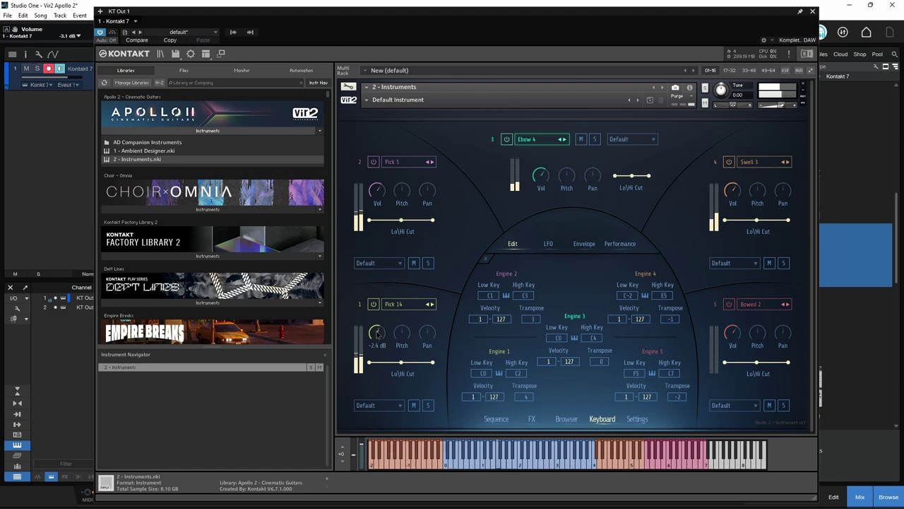
{"action": "left_click", "coordinate": [380, 198]}
View engine 1's sequence and effects, and return to the Keyboard settings
{"action": "left_click", "coordinate": [496, 419]}
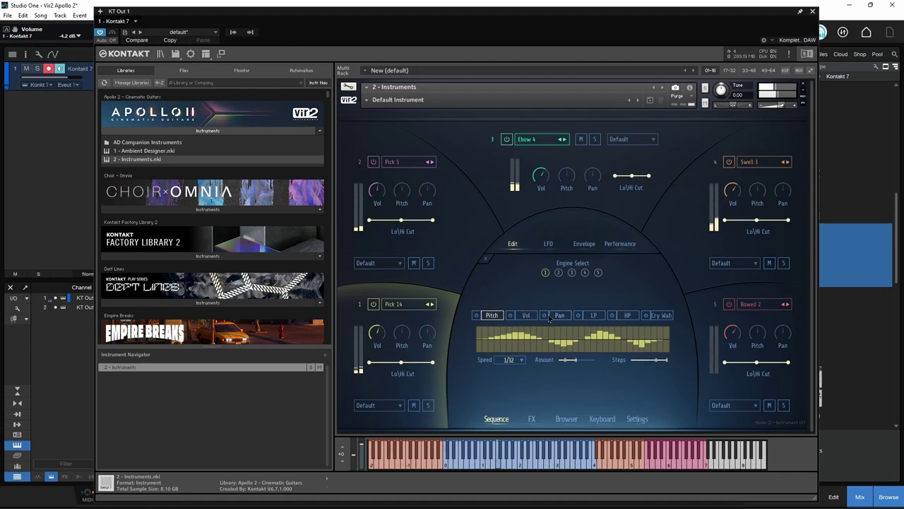
{"action": "left_click", "coordinate": [532, 419]}
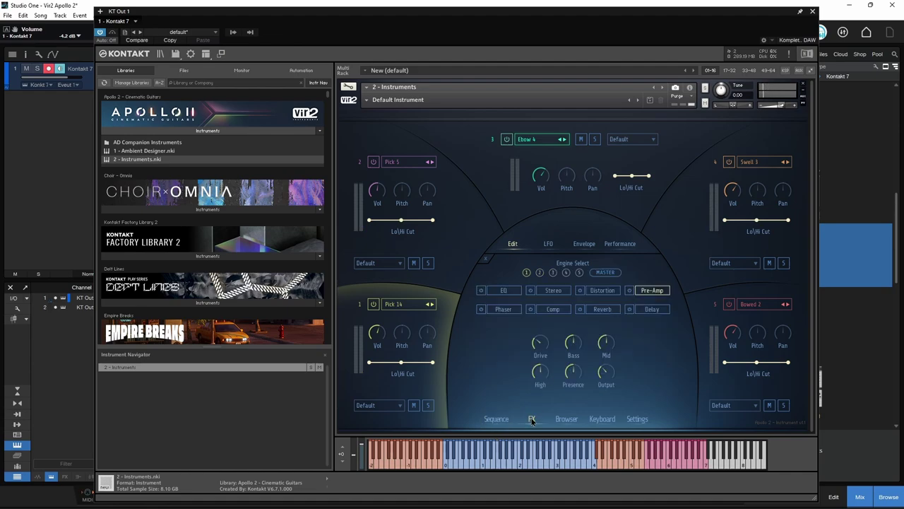
{"action": "left_click", "coordinate": [594, 420]}
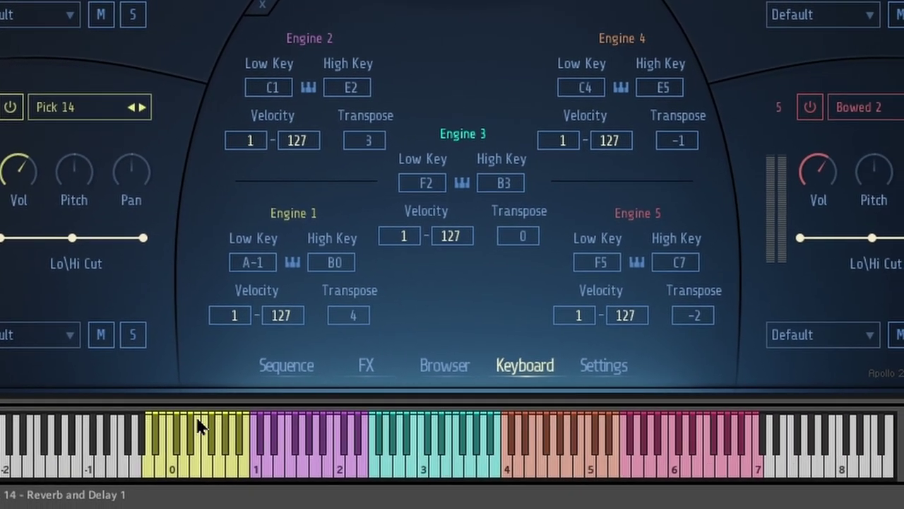
Audition engine 1's zone with its minimum velocity raised to 125, and set the minimum back to 1
{"action": "left_click", "coordinate": [197, 432]}
{"action": "left_click", "coordinate": [197, 432]}
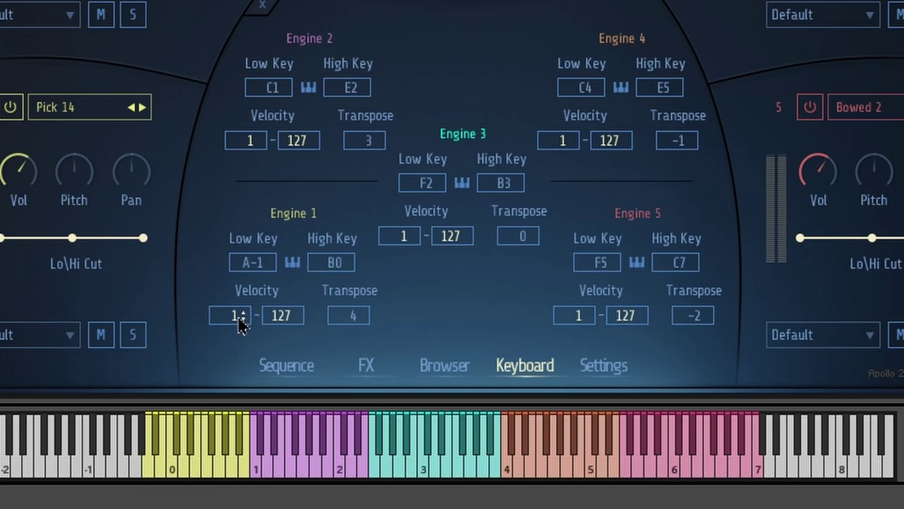
{"action": "left_click_drag", "start_coordinate": [240, 321], "coordinate": [349, 169]}
{"action": "left_click_drag", "start_coordinate": [235, 325], "coordinate": [228, 139]}
{"action": "scroll", "coordinate": [228, 315], "scroll_direction": "up", "scroll_amount": 8}
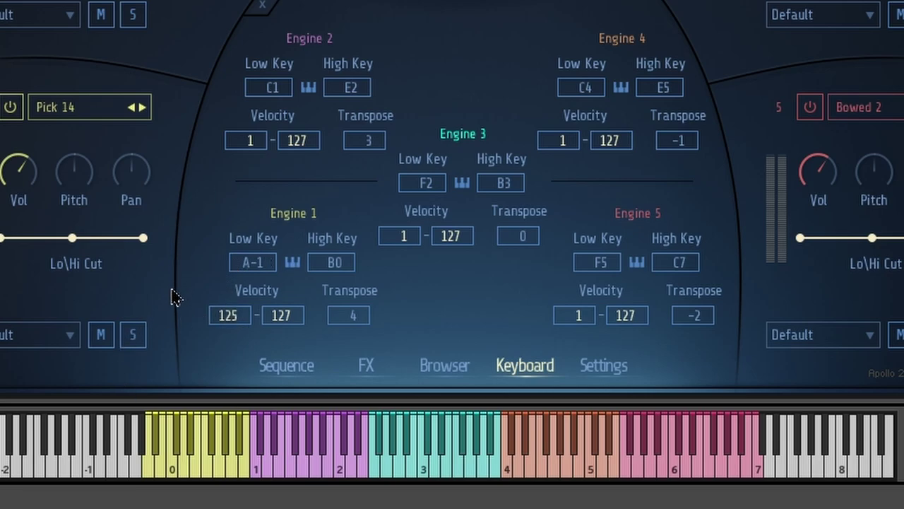
{"action": "left_click", "coordinate": [197, 426]}
{"action": "left_click_drag", "start_coordinate": [225, 315], "coordinate": [245, 476]}
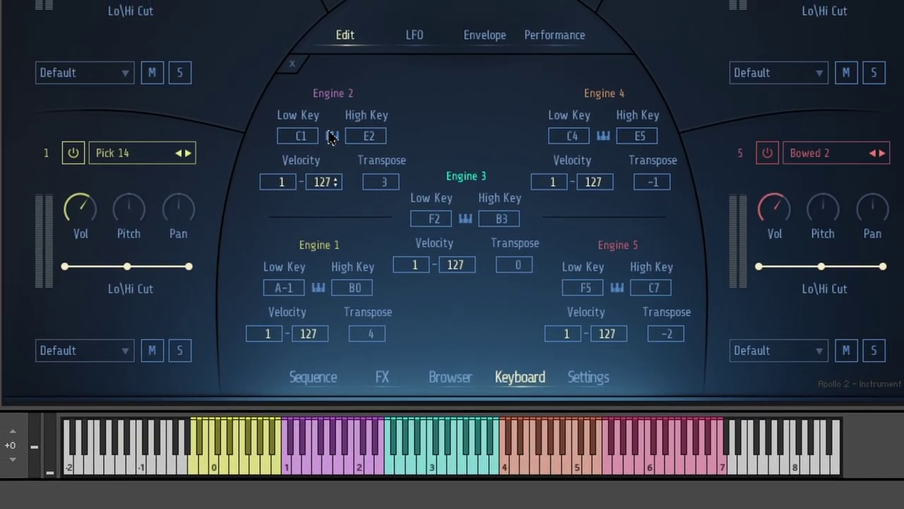
Audition engine 2's zone with its maximum velocity lowered to 67, and set the maximum back to 127
{"action": "left_click_drag", "start_coordinate": [332, 136], "coordinate": [344, 305]}
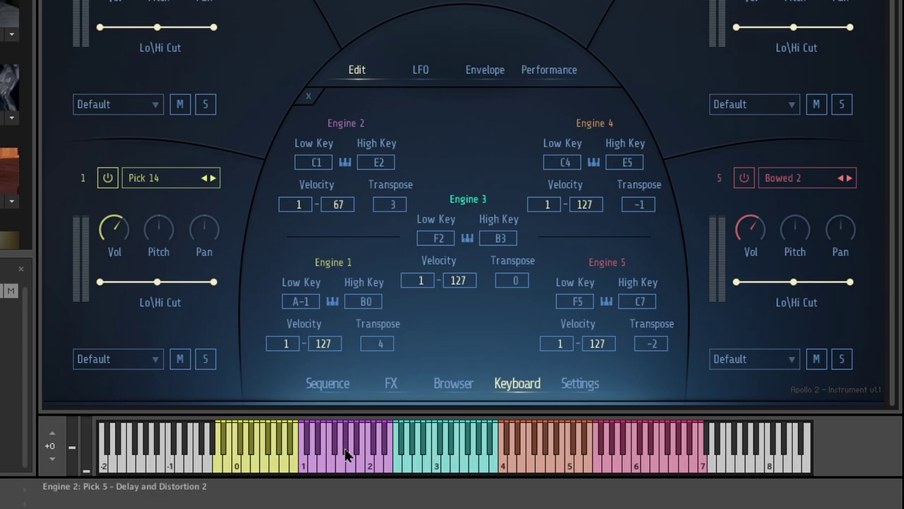
{"action": "left_click", "coordinate": [344, 446]}
{"action": "left_click_drag", "start_coordinate": [349, 204], "coordinate": [350, 23]}
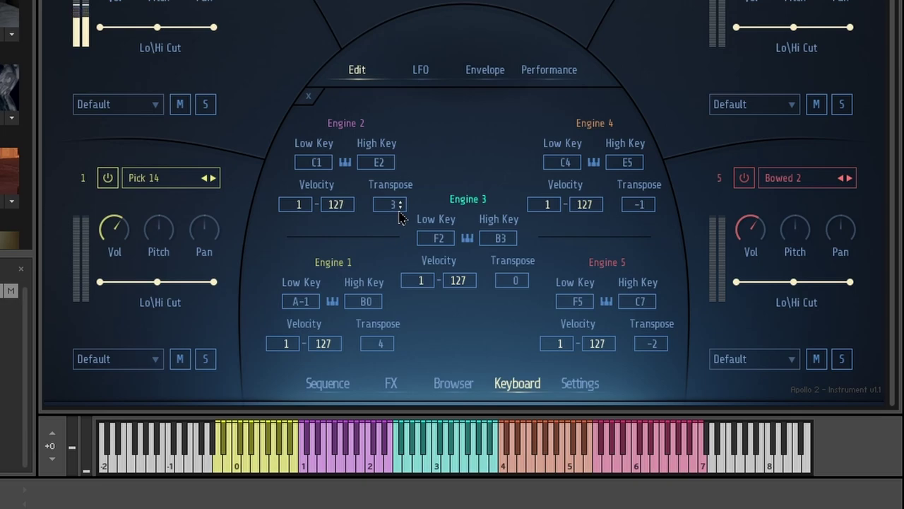
Set Transpose to 1 on engine 2 and -1 on engine 3, and try a Transpose of 1 on engine 1
{"action": "left_click", "coordinate": [400, 207]}
{"action": "left_click_drag", "start_coordinate": [393, 207], "coordinate": [394, 219]}
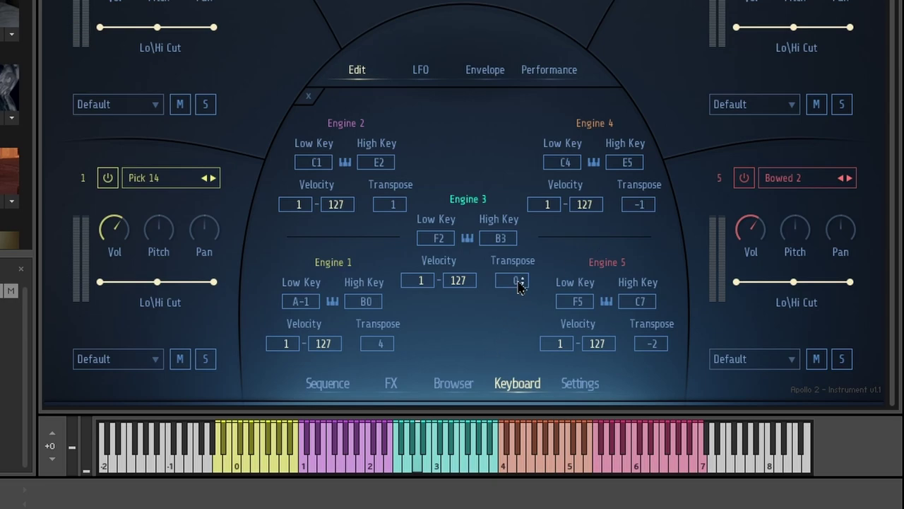
{"action": "left_click_drag", "start_coordinate": [518, 284], "coordinate": [519, 223]}
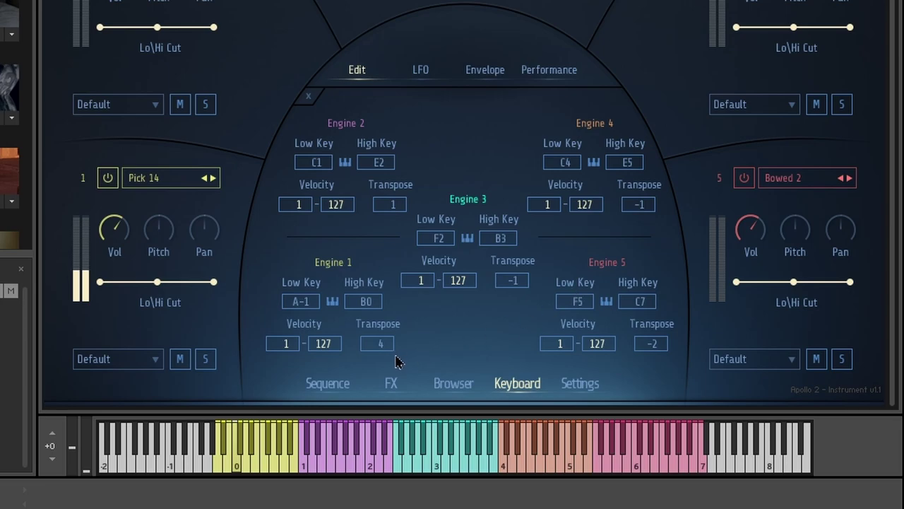
{"action": "left_click_drag", "start_coordinate": [386, 351], "coordinate": [389, 369]}
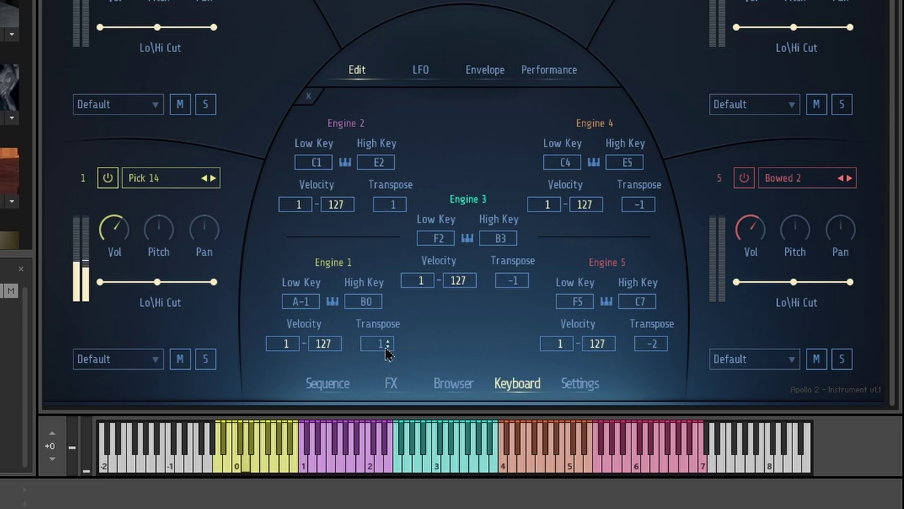
{"action": "left_click_drag", "start_coordinate": [387, 342], "coordinate": [388, 283]}
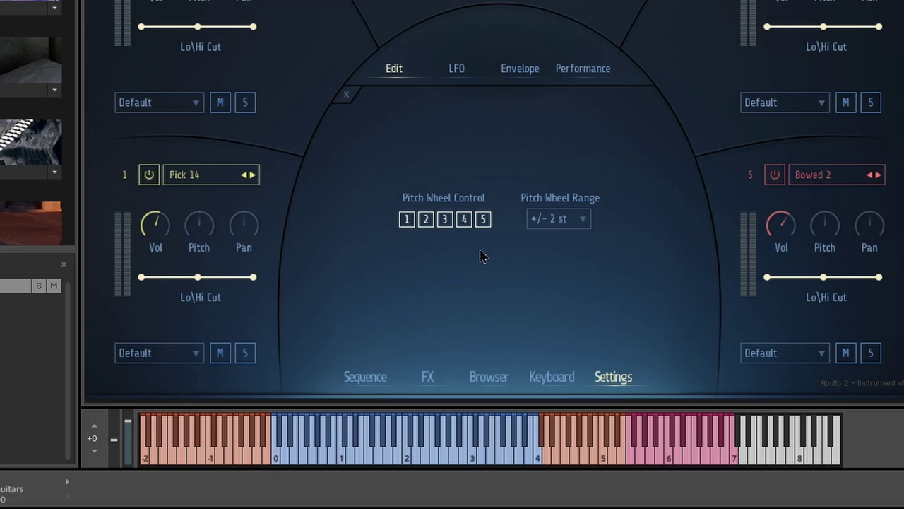
Limit Pitch Wheel Control to engine 1 for a test, and re-enable it for engines 2 to 5
{"action": "left_click", "coordinate": [480, 223]}
{"action": "left_click", "coordinate": [463, 220]}
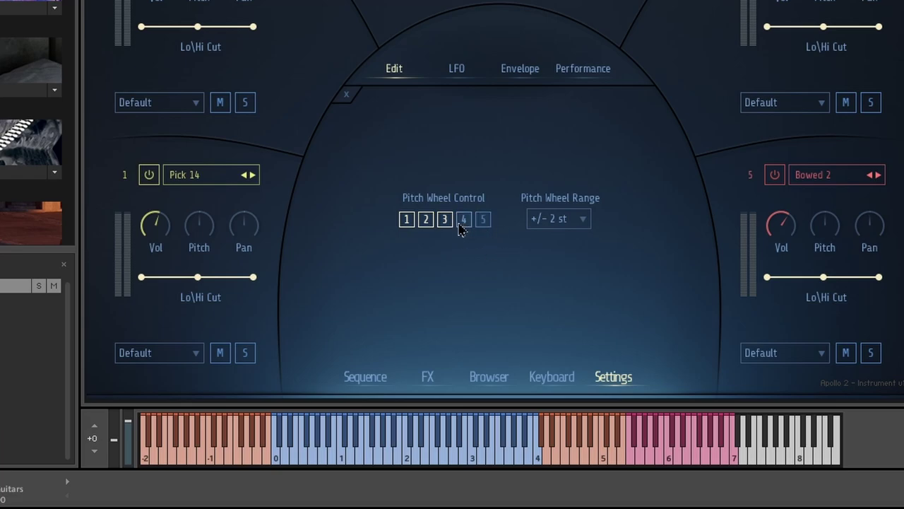
{"action": "left_click", "coordinate": [444, 221]}
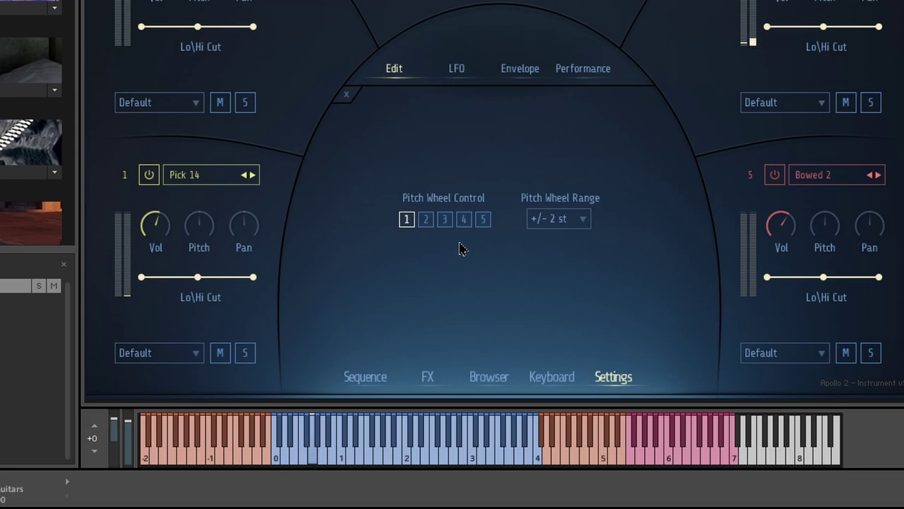
{"action": "left_click", "coordinate": [426, 219]}
{"action": "left_click", "coordinate": [445, 219]}
{"action": "left_click", "coordinate": [464, 220]}
{"action": "left_click", "coordinate": [483, 220]}
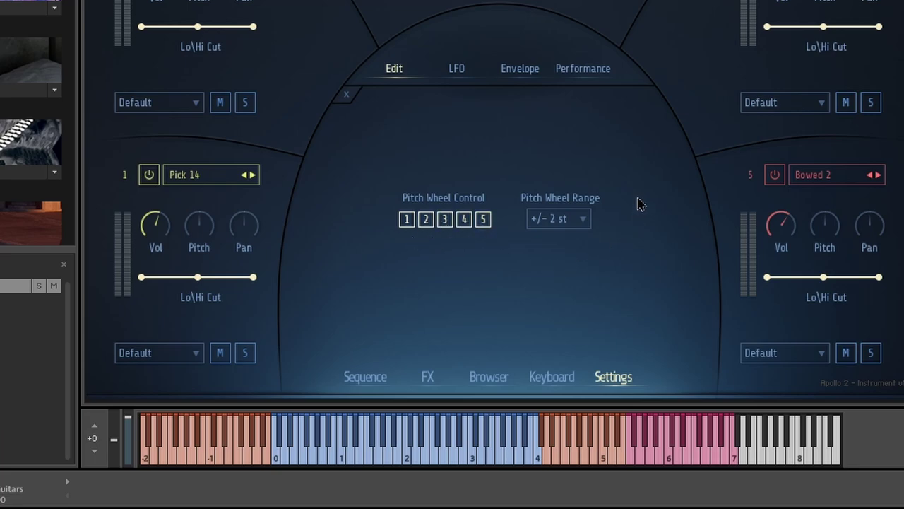
Try a Pitch Wheel Range of +/- 12 st and set the range back to +/- 2 st
{"action": "left_click", "coordinate": [583, 219]}
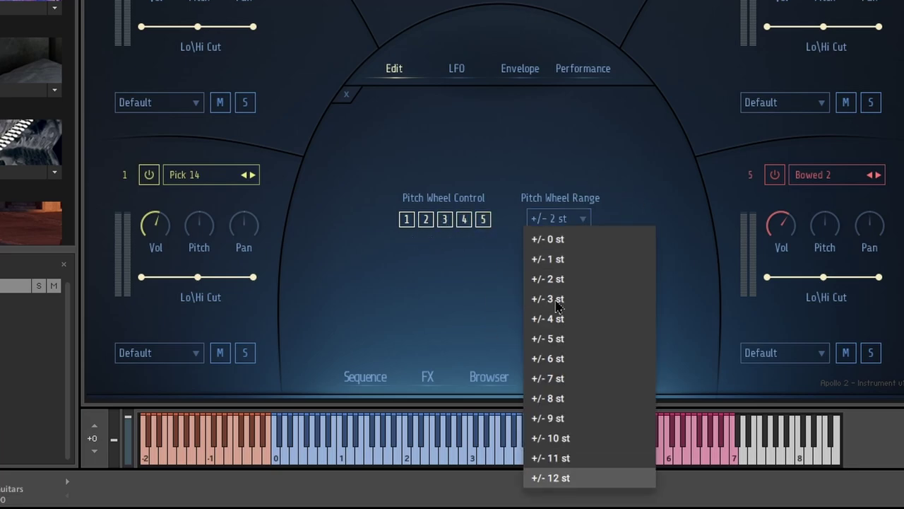
{"action": "left_click", "coordinate": [558, 479]}
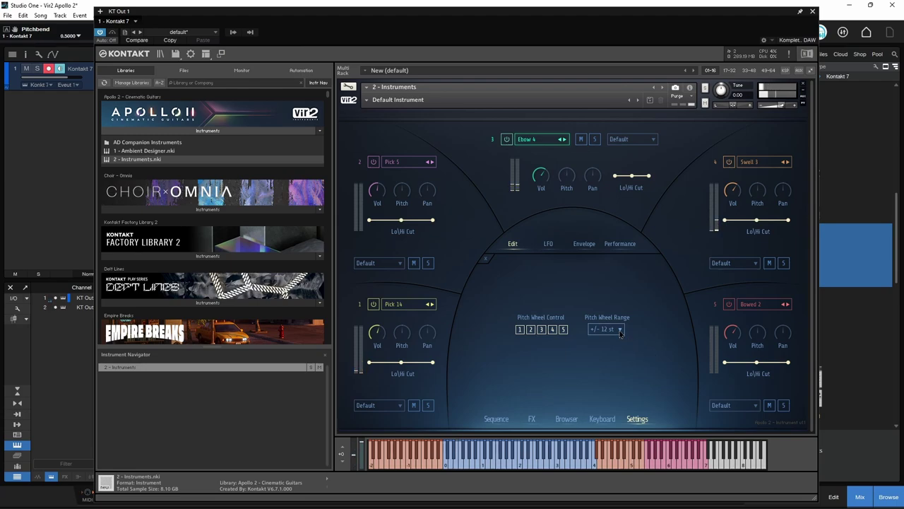
{"action": "left_click", "coordinate": [619, 334]}
{"action": "left_click", "coordinate": [620, 340]}
{"action": "left_click", "coordinate": [624, 329]}
{"action": "left_click", "coordinate": [649, 361]}
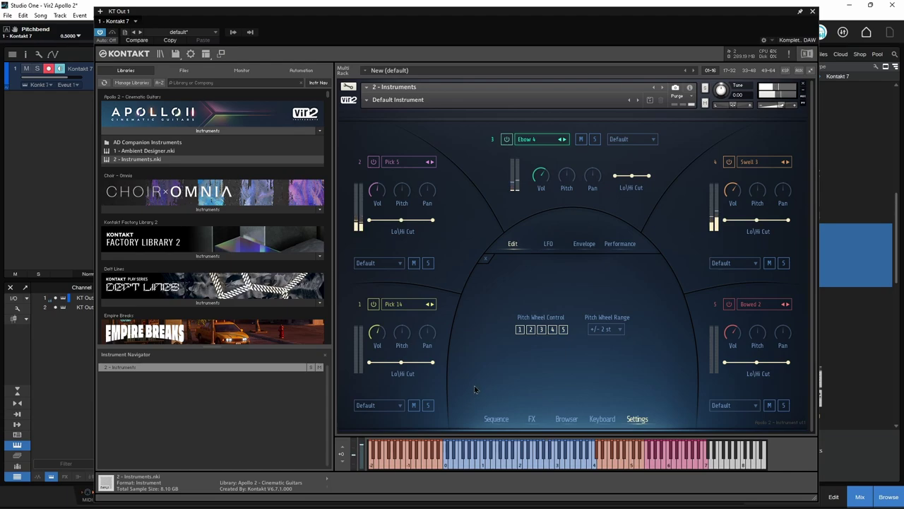
Limit Pitch Wheel Control to engines 1 and 2 by disabling it for engines 3, 4 and 5
{"action": "left_click", "coordinate": [542, 330]}
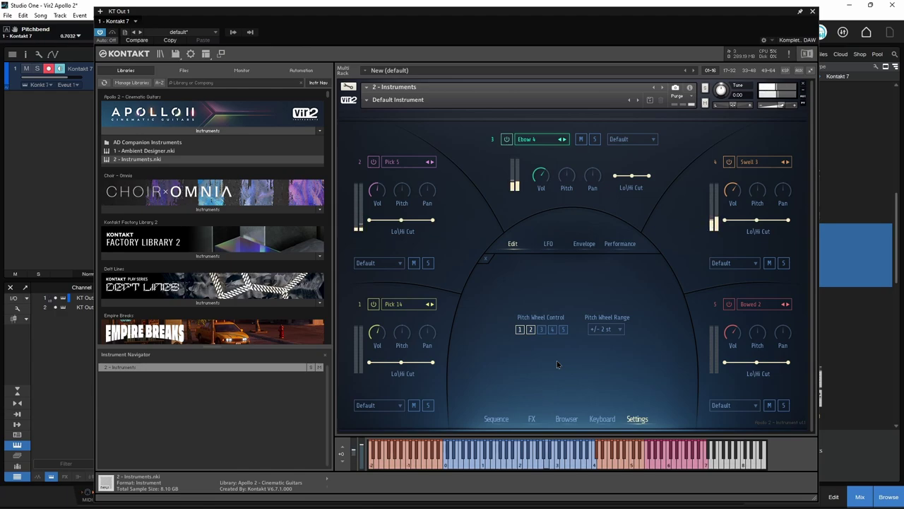
{"action": "left_click", "coordinate": [530, 331]}
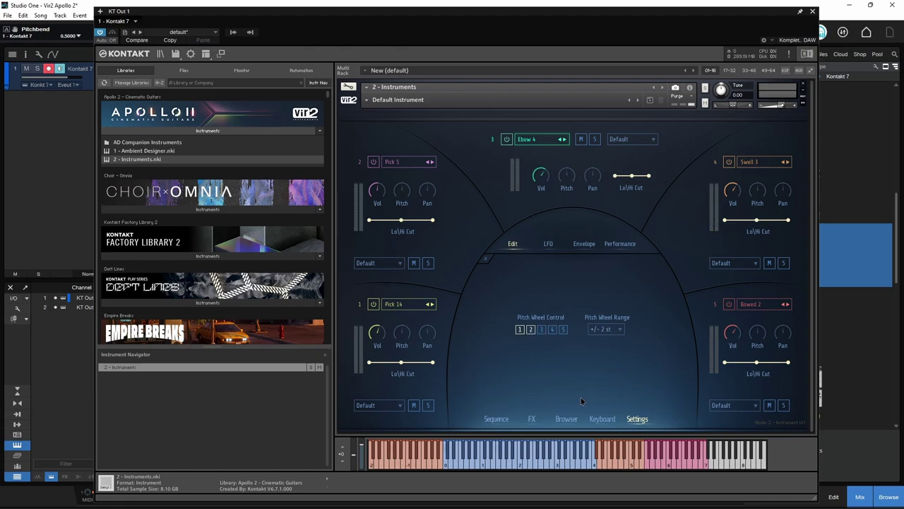
Revisit the instrument's Keyboard, Browser, FX and Sequence pages
{"action": "left_click", "coordinate": [602, 418]}
{"action": "left_click", "coordinate": [567, 418]}
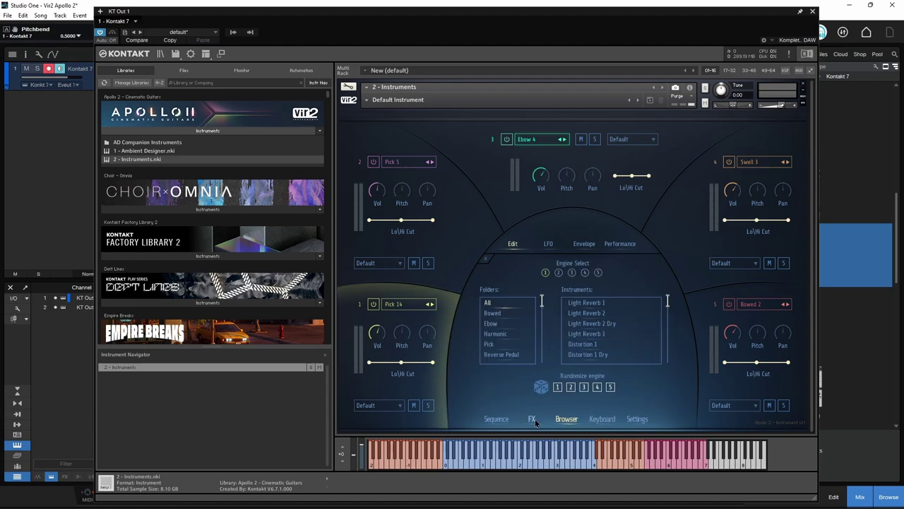
{"action": "left_click", "coordinate": [531, 418]}
{"action": "left_click", "coordinate": [496, 419]}
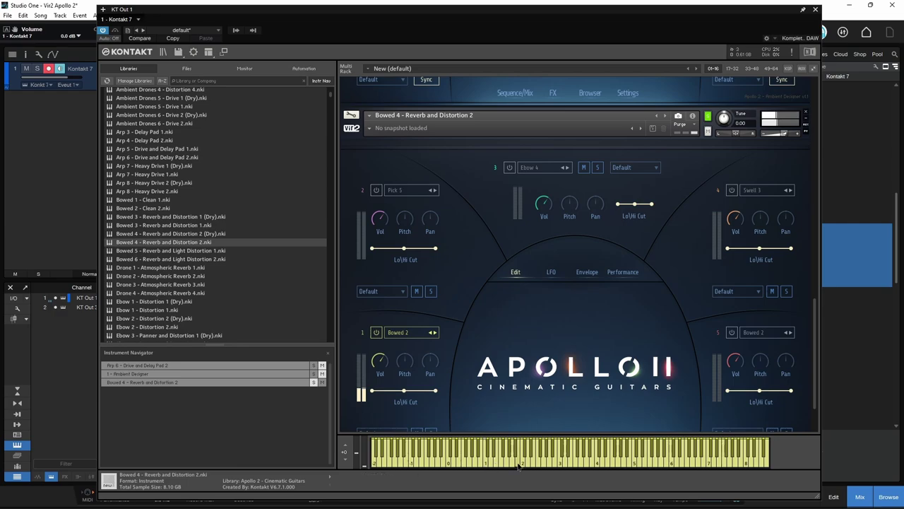
Audition several notes of the Bowed 4 - Reverb and Distortion 2 companion instrument on the virtual keyboard
{"action": "left_click", "coordinate": [525, 467]}
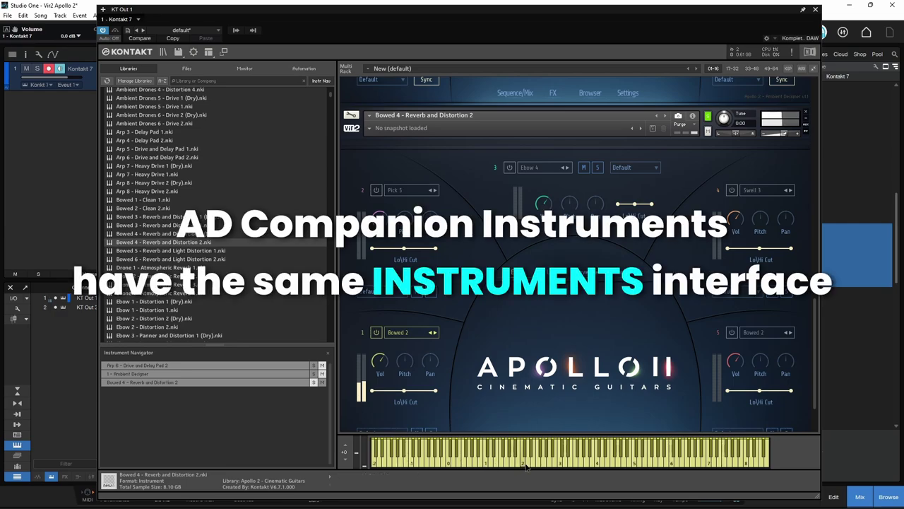
{"action": "left_click", "coordinate": [542, 467]}
{"action": "left_click", "coordinate": [545, 467]}
Compare the Bowed 4 - Reverb and Distortion 2 interface with the Ambient Designer interface in the rack
{"action": "left_click_drag", "start_coordinate": [815, 362], "coordinate": [818, 400]}
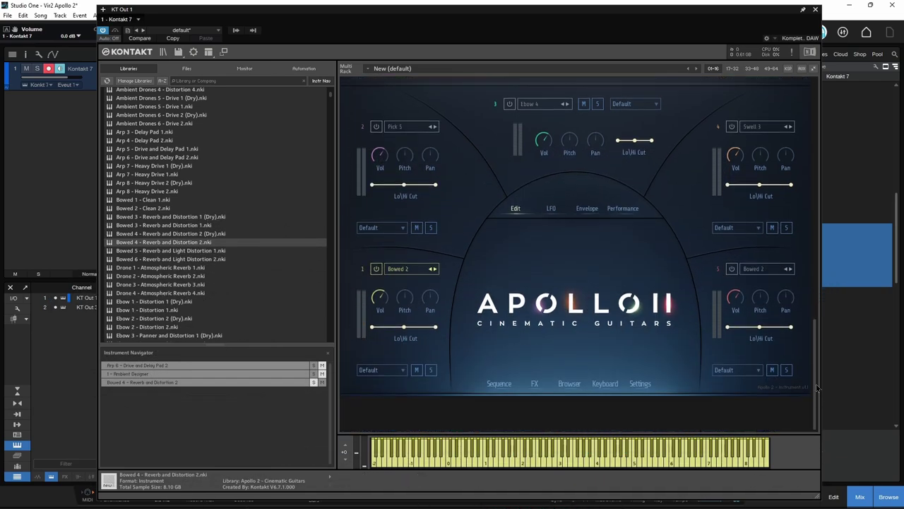
{"action": "left_click_drag", "start_coordinate": [817, 387], "coordinate": [820, 160]}
{"action": "scroll", "coordinate": [450, 186], "scroll_direction": "down", "scroll_amount": 5}
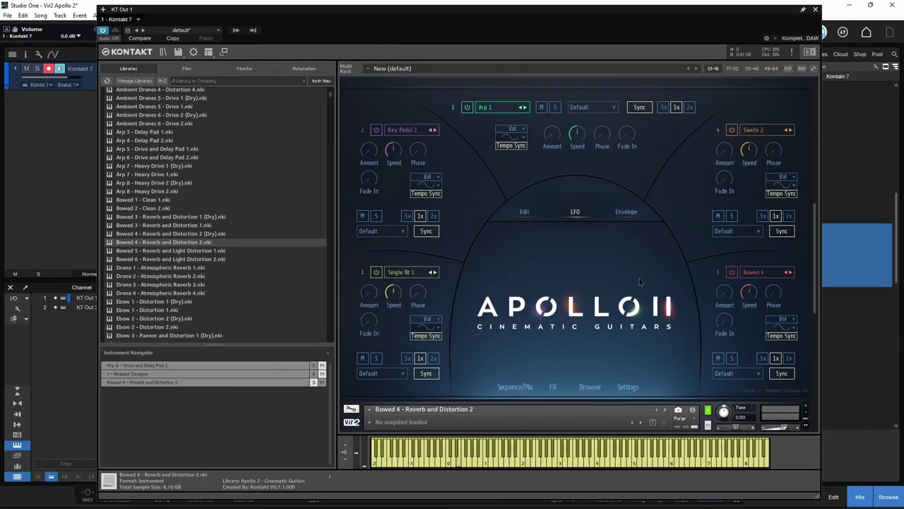
{"action": "left_click_drag", "start_coordinate": [816, 229], "coordinate": [815, 336]}
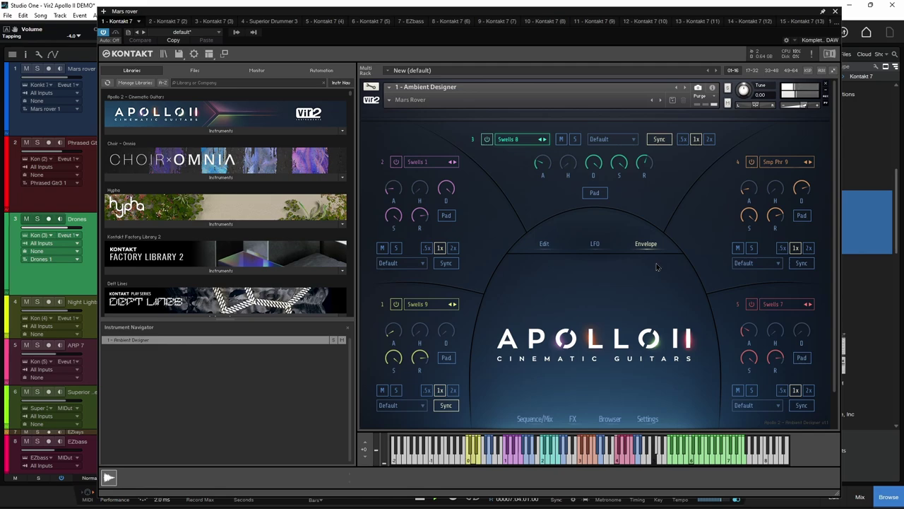
Close the Mars rover instrument and view the Drones track's instrument during demo playback, closing it again
{"action": "left_click", "coordinate": [835, 11]}
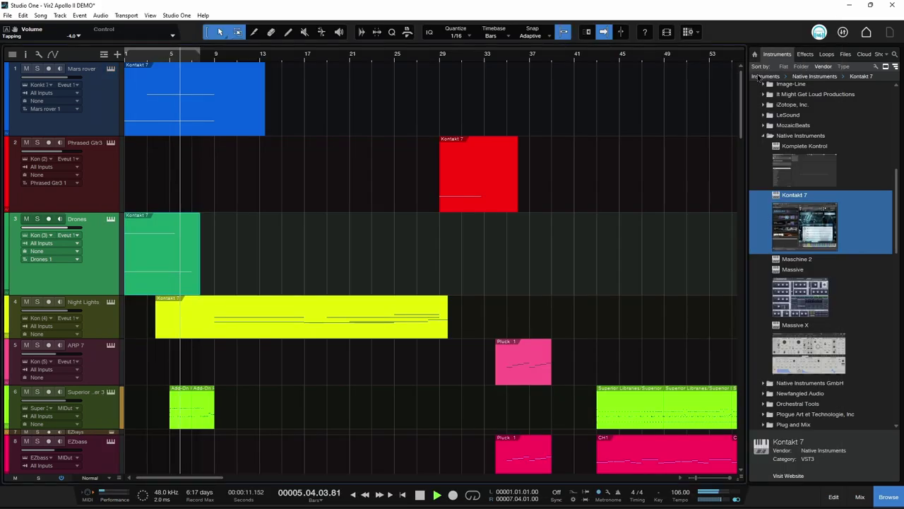
{"action": "left_click", "coordinate": [110, 218]}
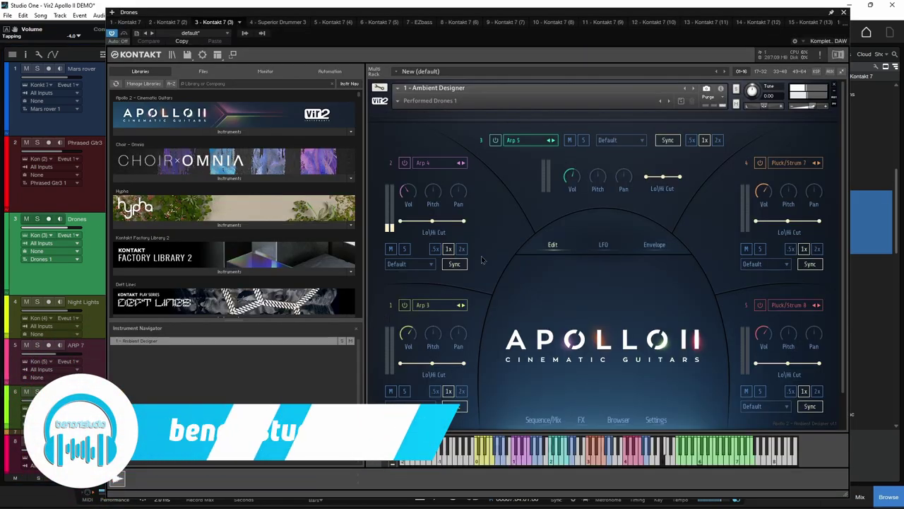
{"action": "left_click", "coordinate": [844, 13]}
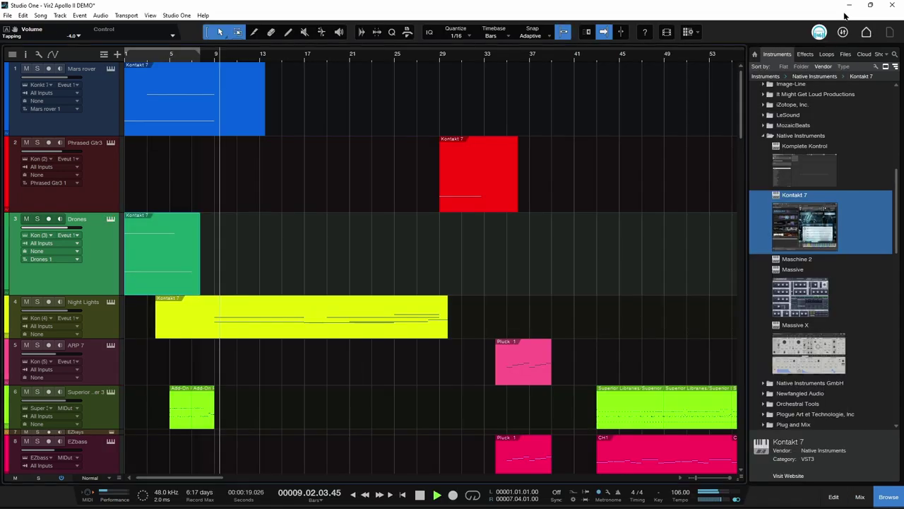
View the Night Lights track's instrument while the demo song plays, and close its window
{"action": "scroll", "coordinate": [196, 318], "scroll_direction": "down", "scroll_amount": 3}
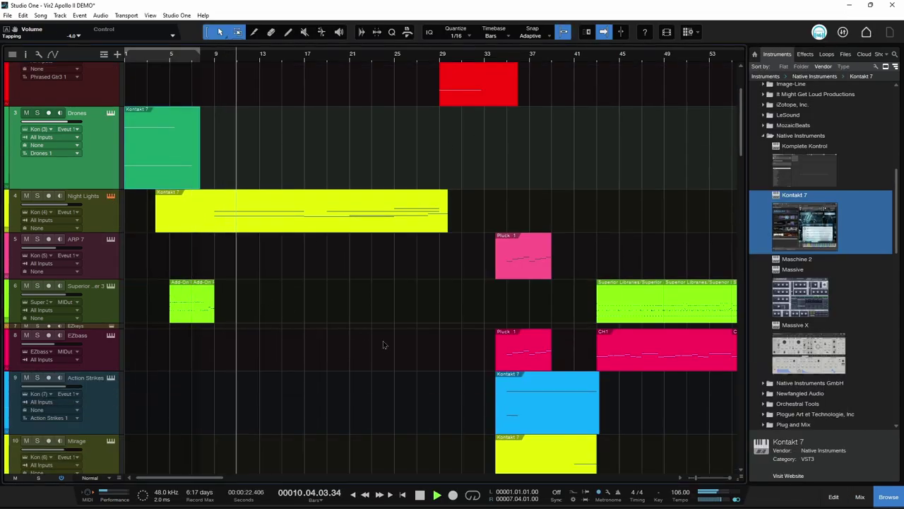
{"action": "key", "text": "F11"}
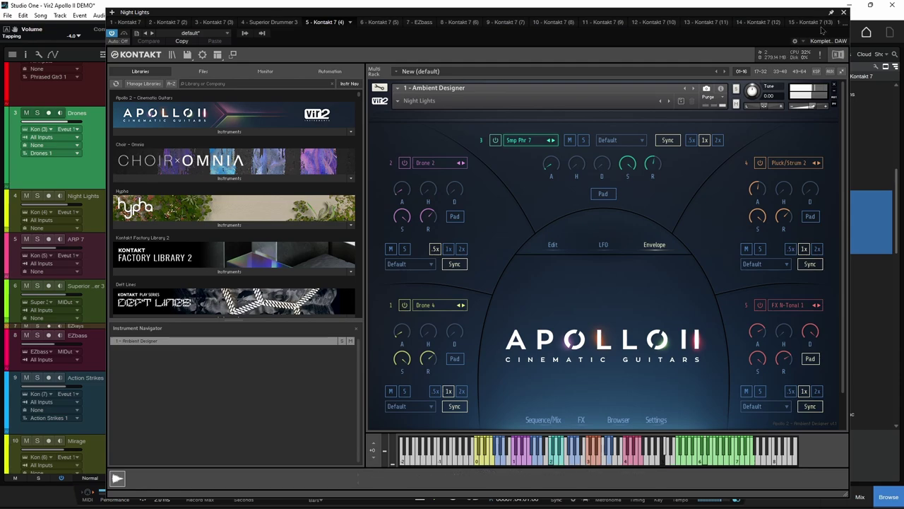
{"action": "left_click", "coordinate": [842, 14]}
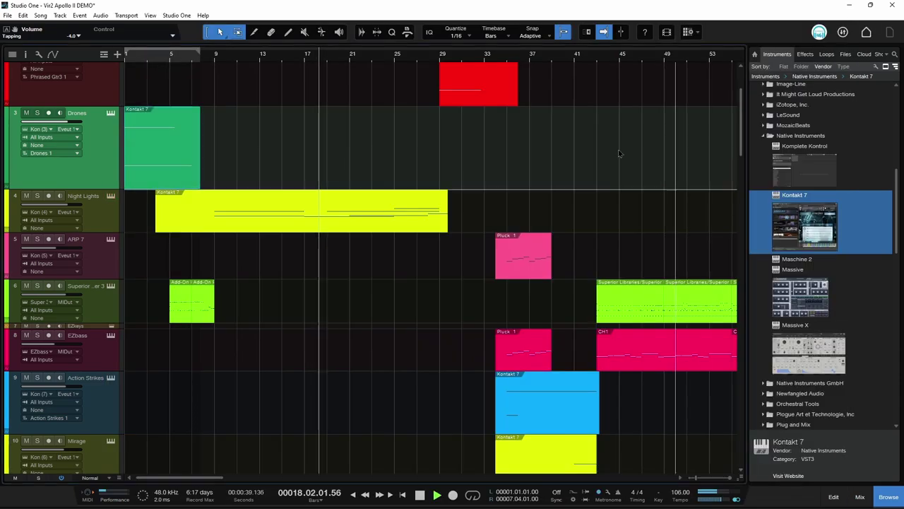
Reopen the Night Lights instrument, switch to the ARP 7 track's instrument, and close the window
{"action": "scroll", "coordinate": [373, 262], "scroll_direction": "down", "scroll_amount": 2}
{"action": "scroll", "coordinate": [372, 262], "scroll_direction": "down", "scroll_amount": 4}
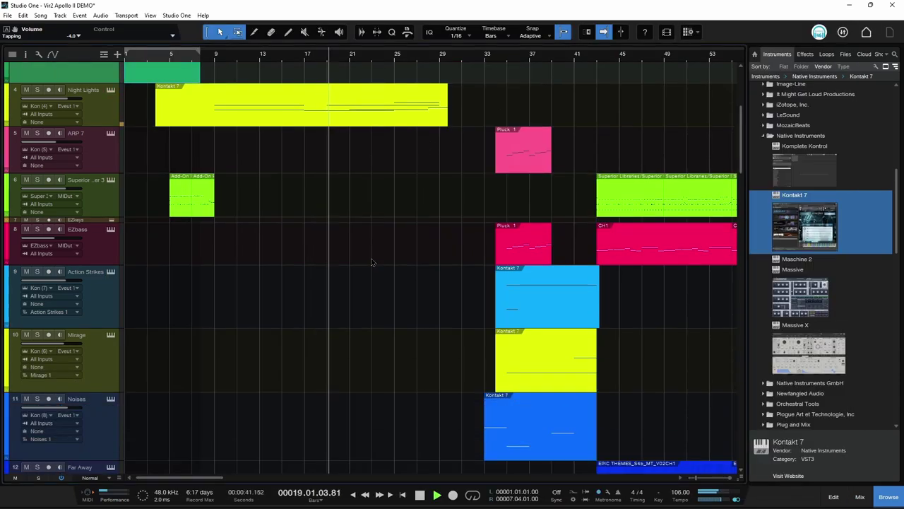
{"action": "scroll", "coordinate": [374, 264], "scroll_direction": "right", "scroll_amount": 4}
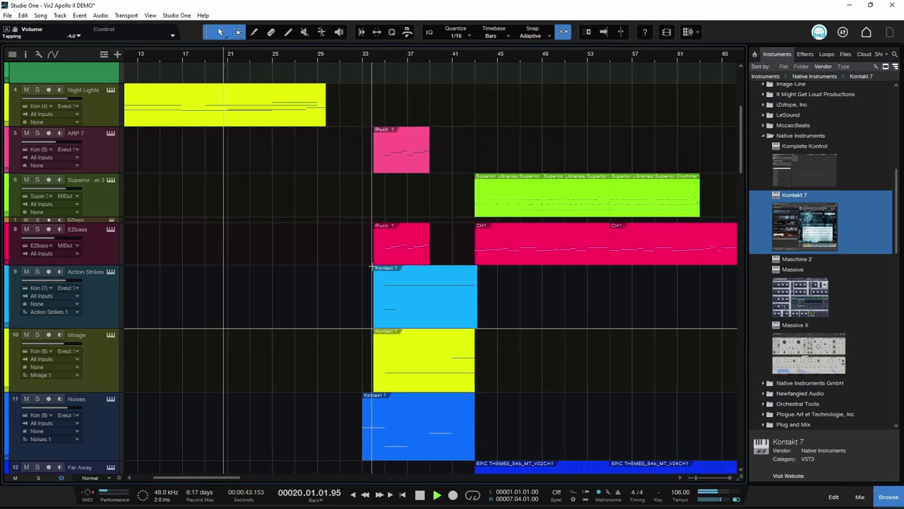
{"action": "scroll", "coordinate": [372, 329], "scroll_direction": "up", "scroll_amount": 2}
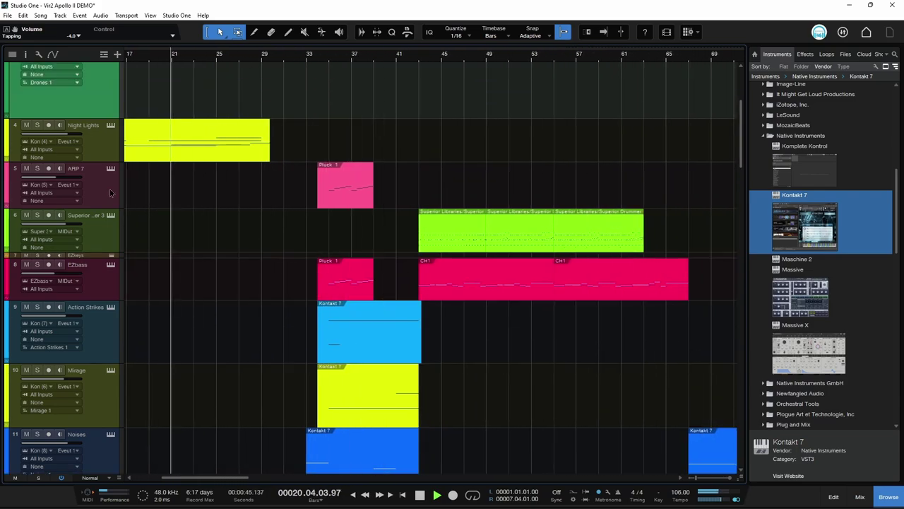
{"action": "left_click", "coordinate": [110, 125]}
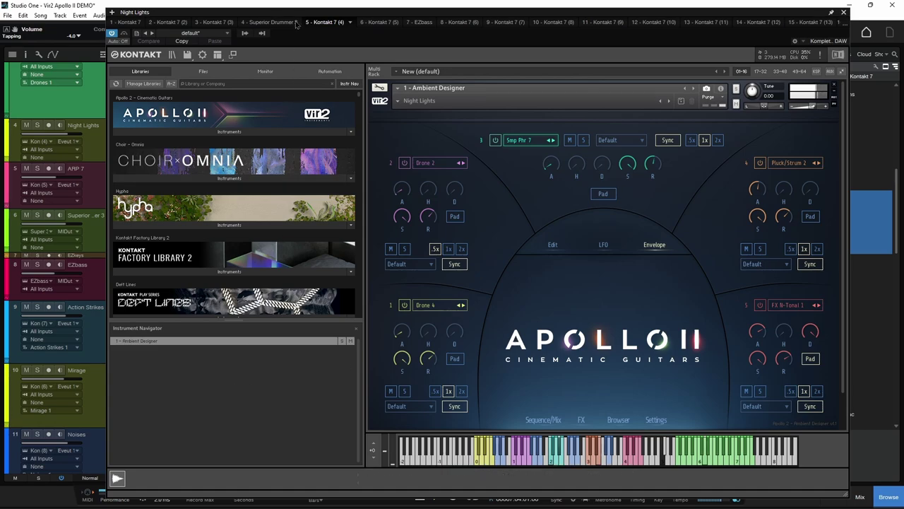
{"action": "left_click_drag", "start_coordinate": [301, 19], "coordinate": [317, 19]}
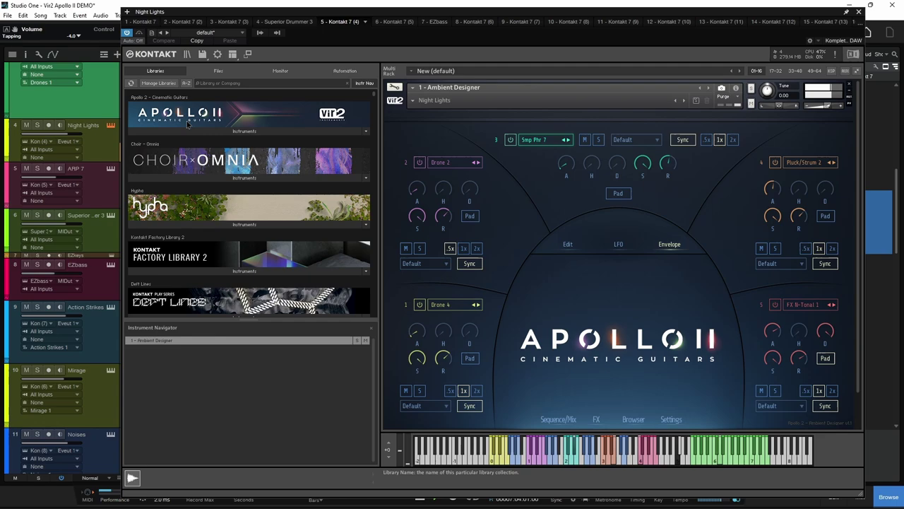
{"action": "left_click", "coordinate": [112, 172]}
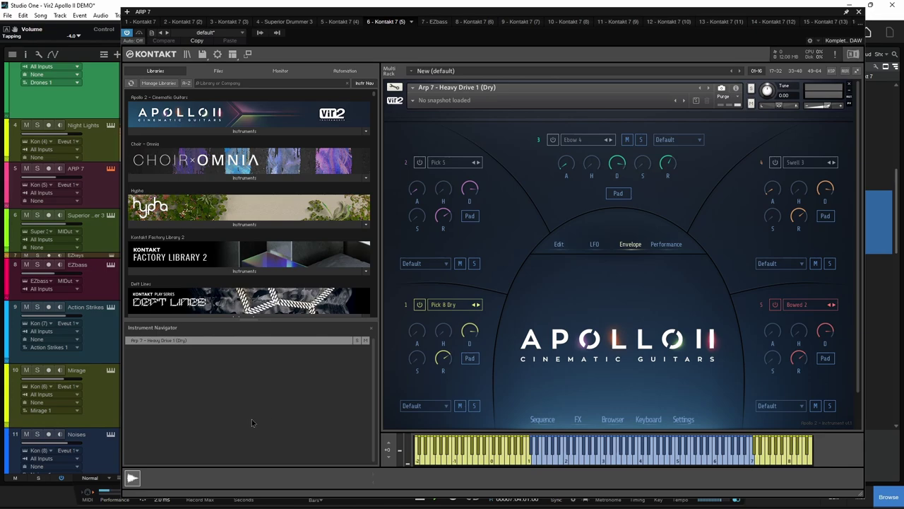
{"action": "left_click", "coordinate": [859, 12]}
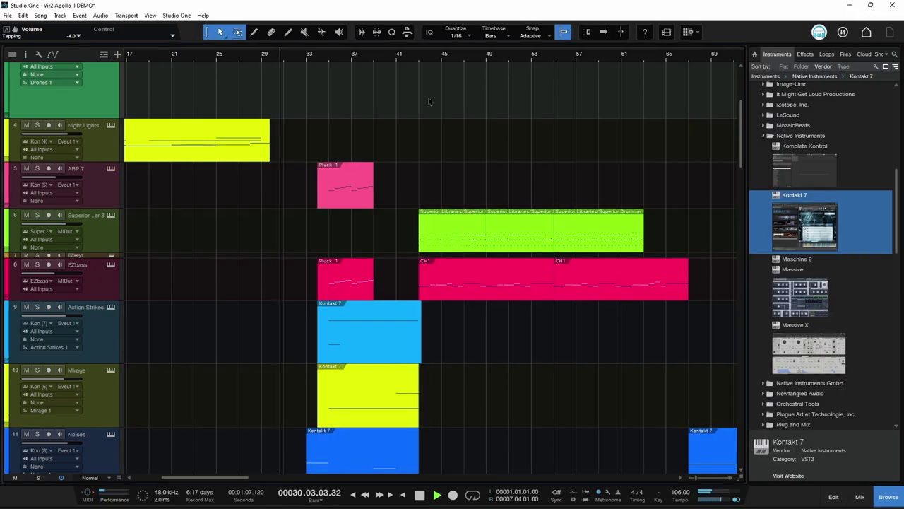
View the Noises track's instrument as its first part plays, and close it
{"action": "scroll", "coordinate": [296, 247], "scroll_direction": "up", "scroll_amount": 5}
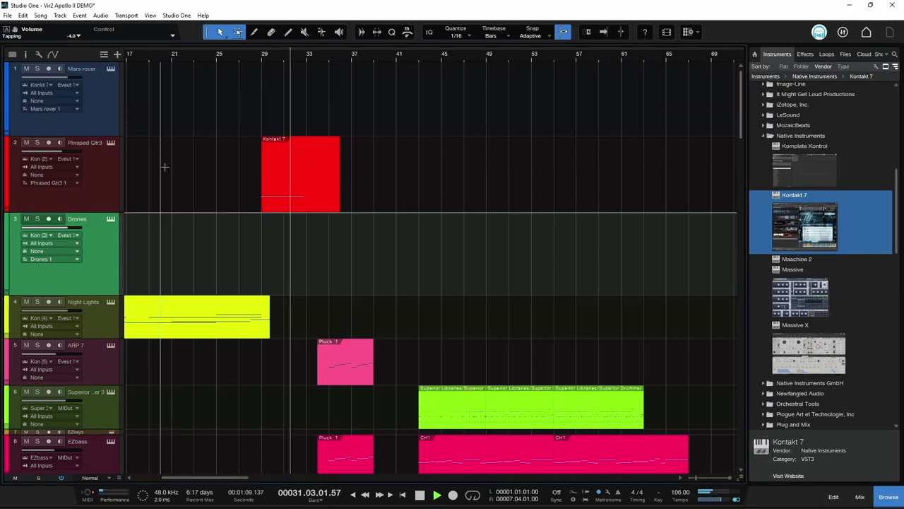
{"action": "scroll", "coordinate": [169, 170], "scroll_direction": "down", "scroll_amount": 2}
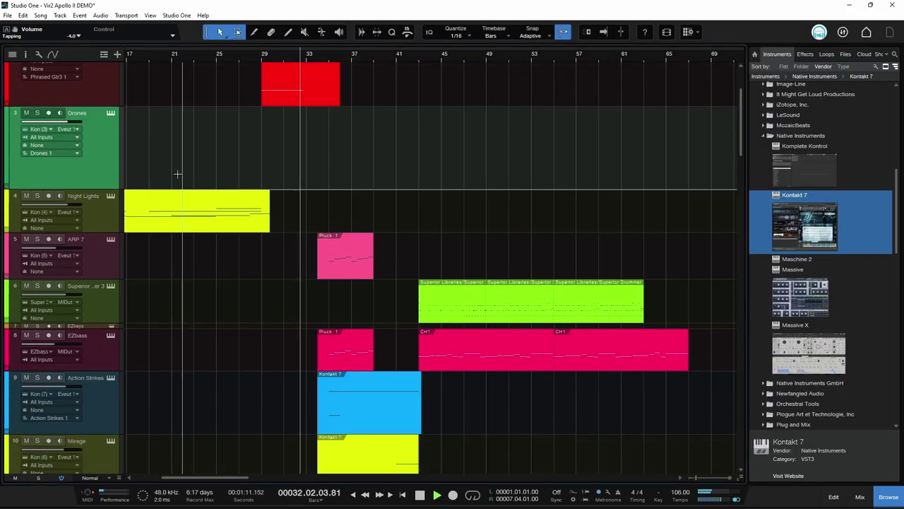
{"action": "scroll", "coordinate": [159, 212], "scroll_direction": "down", "scroll_amount": 5}
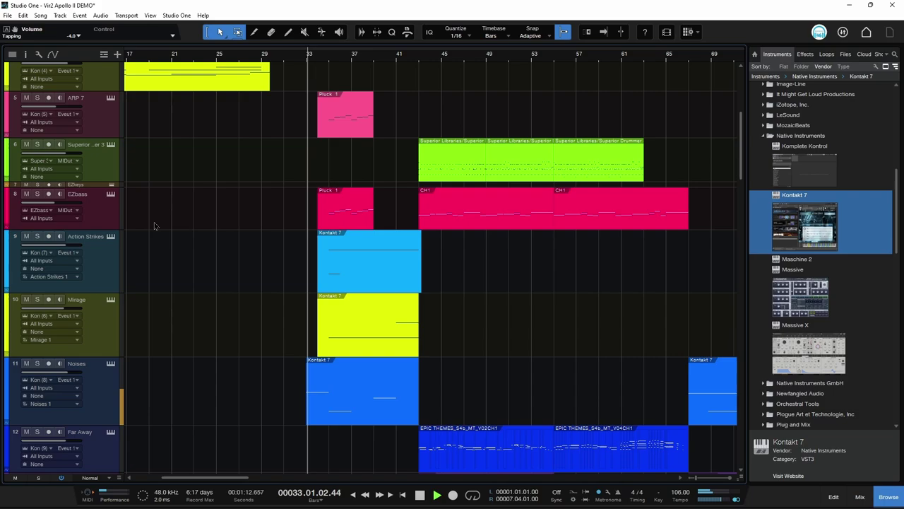
{"action": "left_click", "coordinate": [111, 363]}
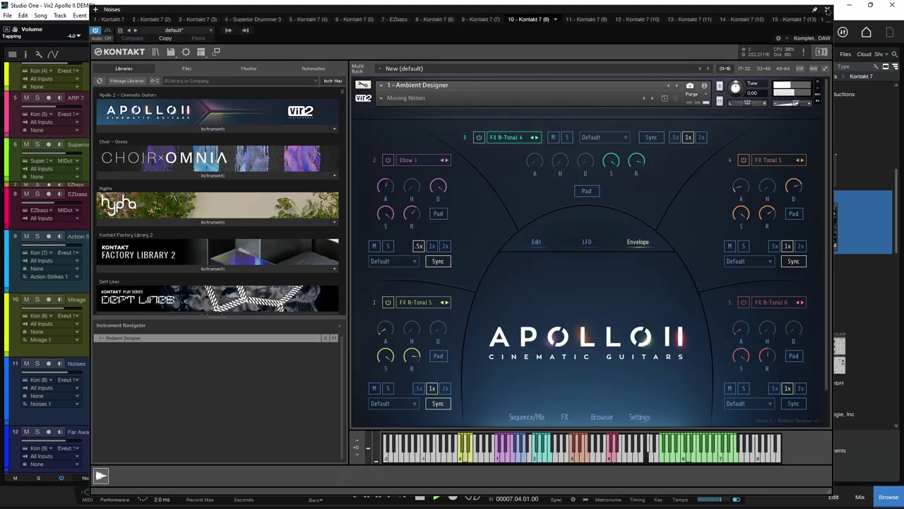
{"action": "left_click", "coordinate": [828, 10]}
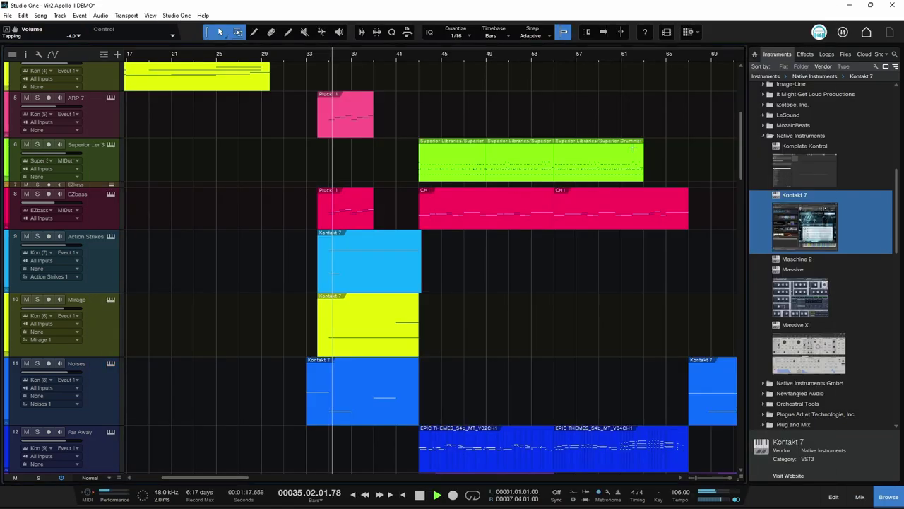
View the instruments of the Action Strikes and Mirage tracks one after the other, closing each
{"action": "left_click", "coordinate": [110, 236]}
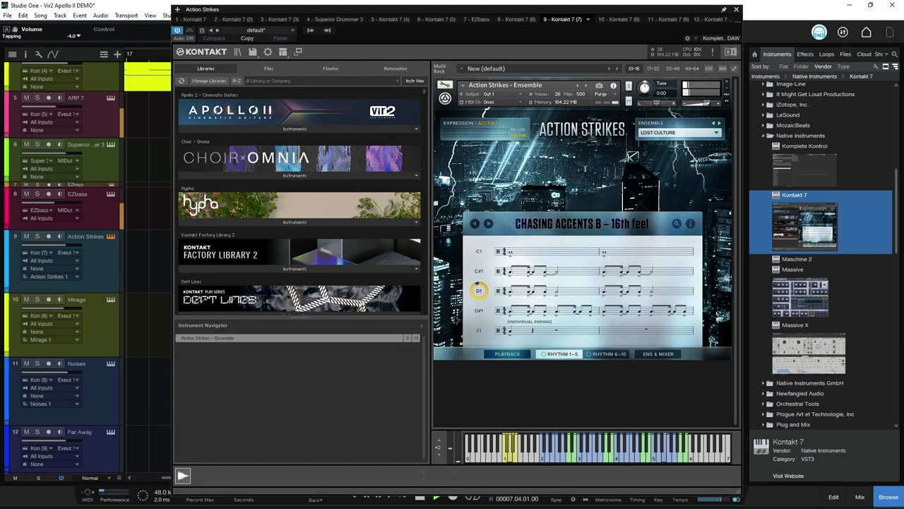
{"action": "left_click", "coordinate": [736, 9]}
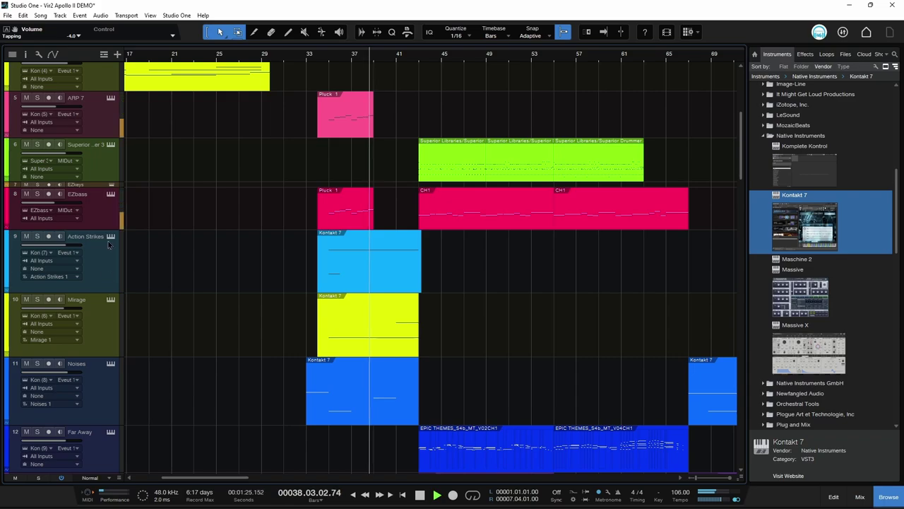
{"action": "left_click", "coordinate": [110, 300]}
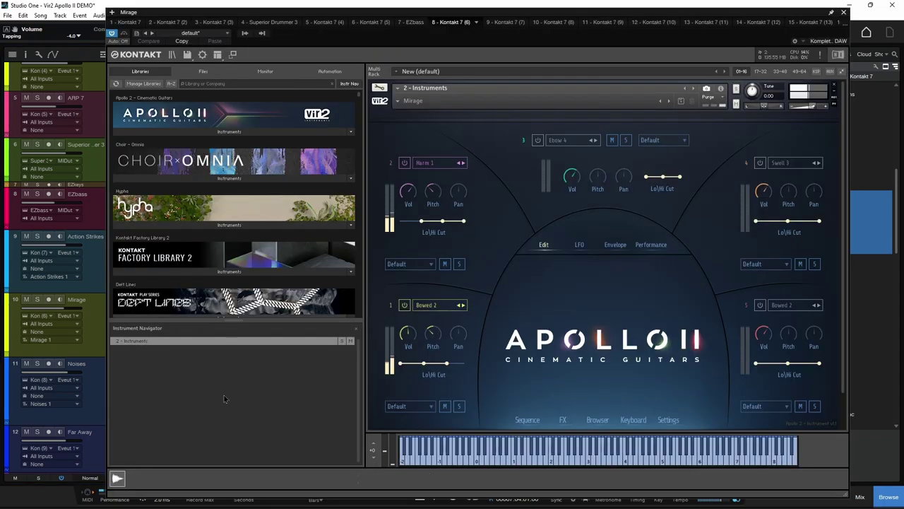
{"action": "left_click", "coordinate": [844, 14]}
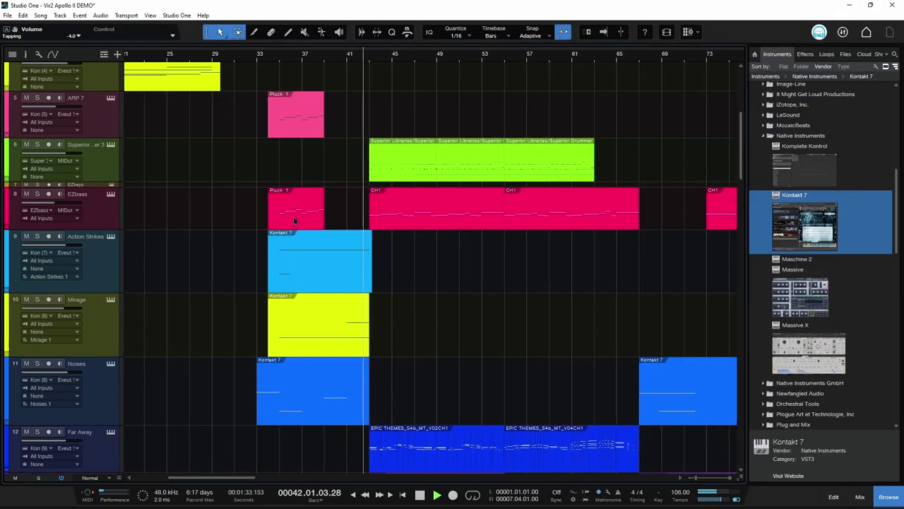
View the Superior Drummer 3 drum kit and the EZbass instrument during playback, closing each
{"action": "scroll", "coordinate": [220, 212], "scroll_direction": "down", "scroll_amount": 2}
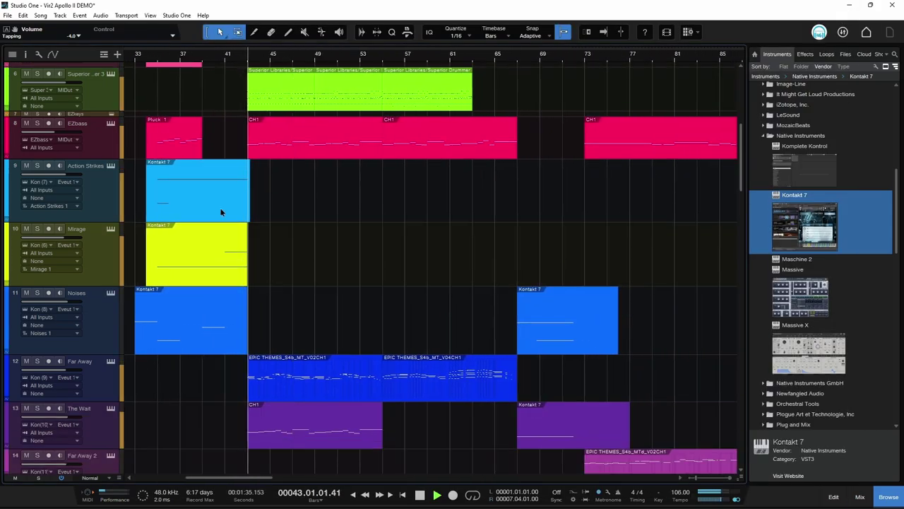
{"action": "scroll", "coordinate": [220, 212], "scroll_direction": "up", "scroll_amount": 2}
{"action": "left_click", "coordinate": [110, 144]}
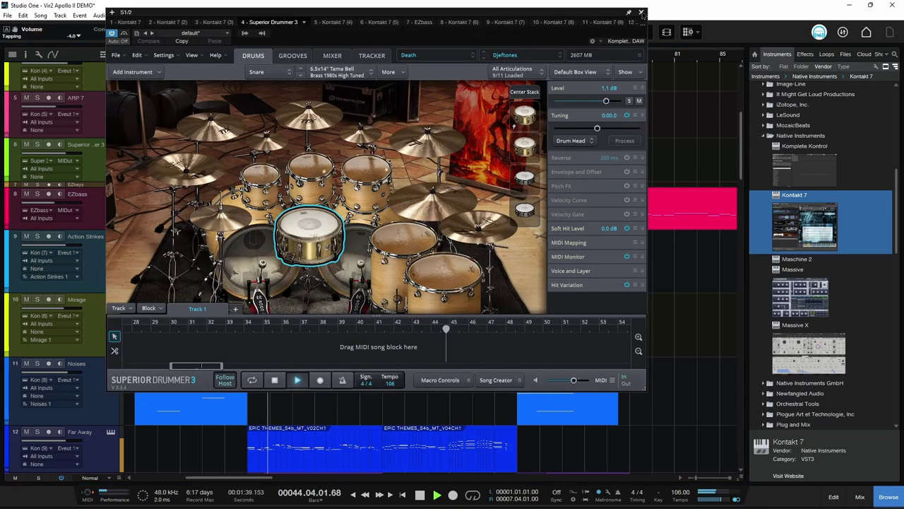
{"action": "left_click", "coordinate": [641, 13]}
{"action": "left_click", "coordinate": [110, 194]}
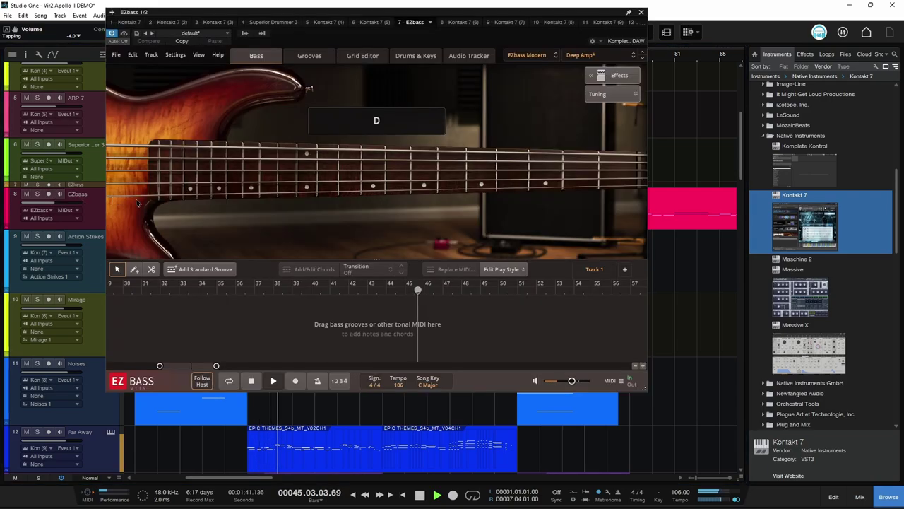
{"action": "left_click", "coordinate": [641, 12]}
Open the Far Away track's instrument and view its engines during playback
{"action": "scroll", "coordinate": [350, 266], "scroll_direction": "down", "scroll_amount": 6}
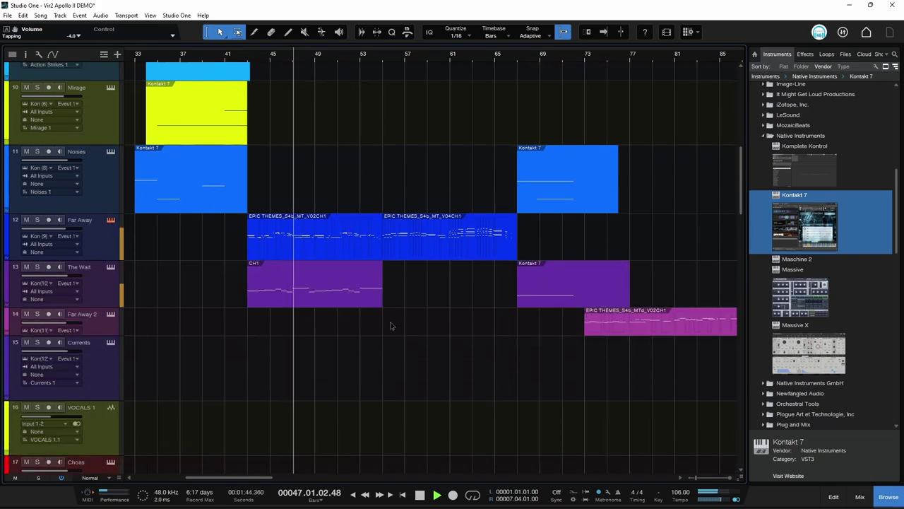
{"action": "key", "text": "F11"}
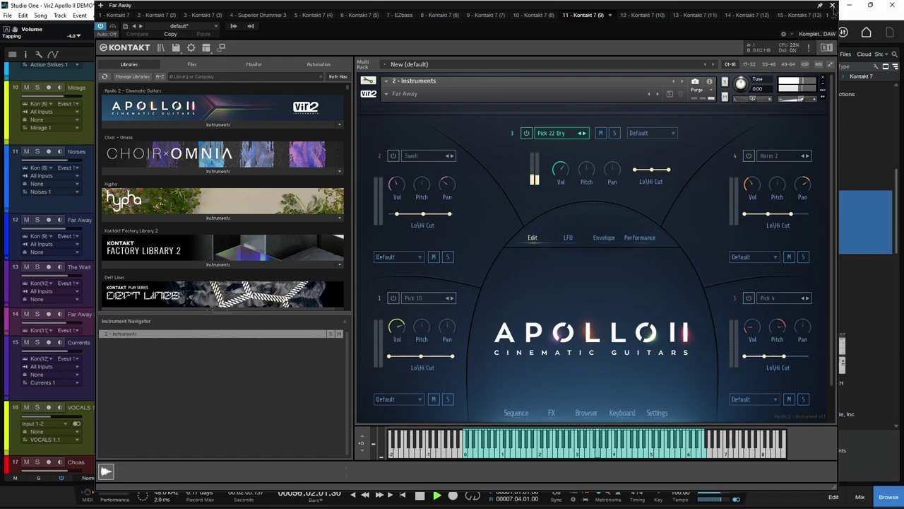
Close the Far Away instrument and look over the upcoming parts in the arrangement during playback
{"action": "left_click", "coordinate": [832, 6]}
{"action": "scroll", "coordinate": [476, 267], "scroll_direction": "down", "scroll_amount": 2}
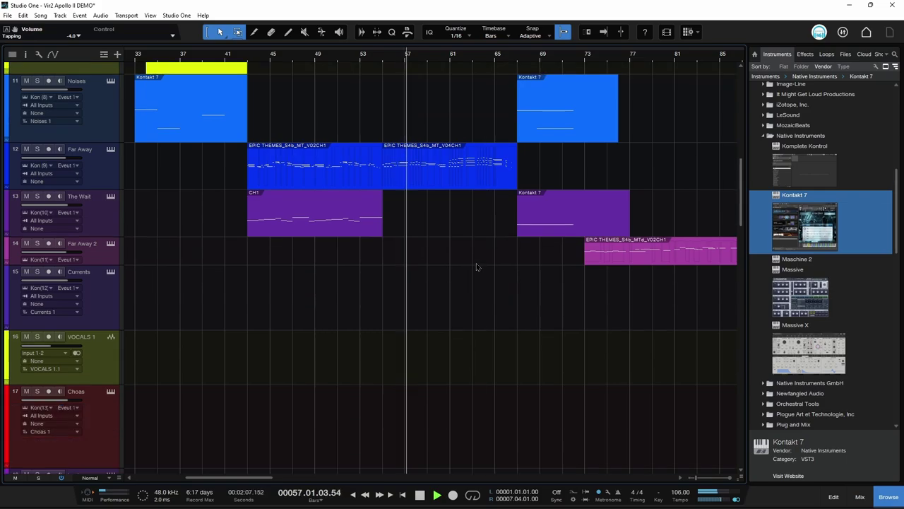
{"action": "scroll", "coordinate": [468, 262], "scroll_direction": "right", "scroll_amount": 4}
{"action": "scroll", "coordinate": [347, 319], "scroll_direction": "down", "scroll_amount": 3}
{"action": "scroll", "coordinate": [394, 319], "scroll_direction": "up", "scroll_amount": 4}
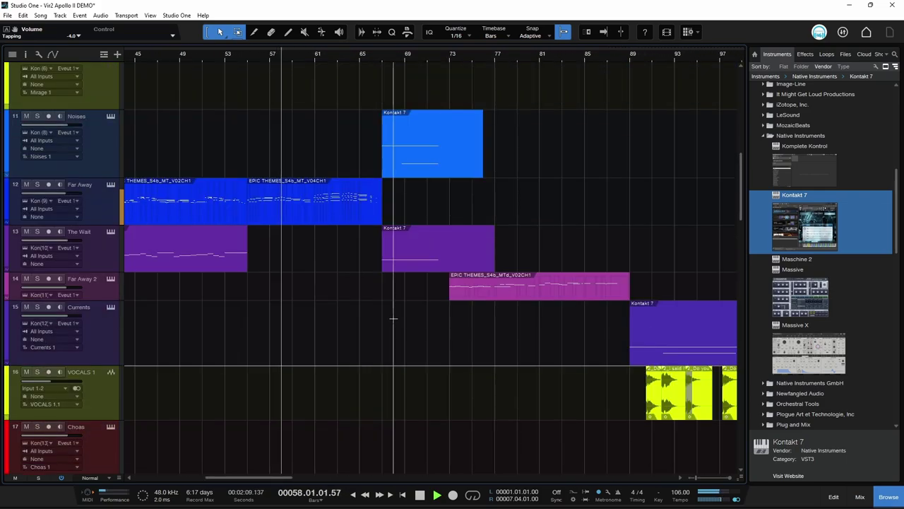
{"action": "scroll", "coordinate": [393, 319], "scroll_direction": "up", "scroll_amount": 6}
{"action": "scroll", "coordinate": [389, 291], "scroll_direction": "down", "scroll_amount": 5}
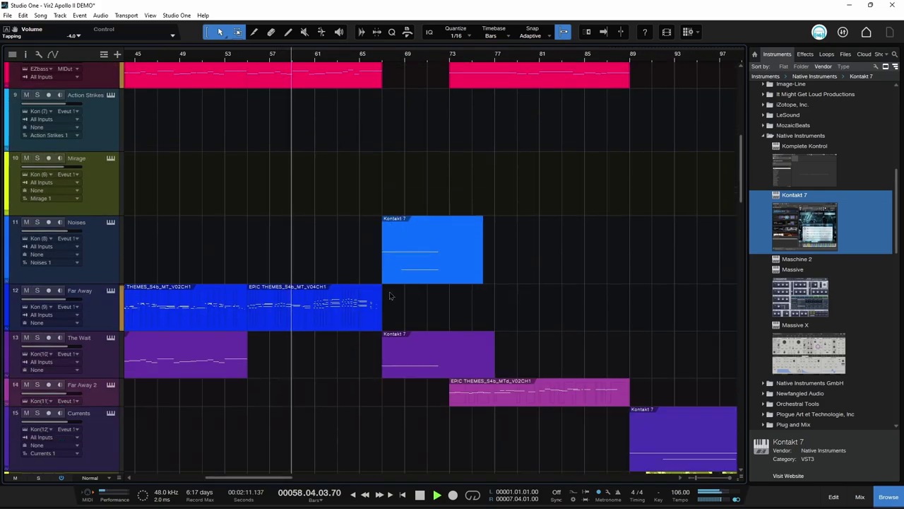
{"action": "scroll", "coordinate": [389, 291], "scroll_direction": "down", "scroll_amount": 3}
{"action": "scroll", "coordinate": [390, 293], "scroll_direction": "right", "scroll_amount": 2}
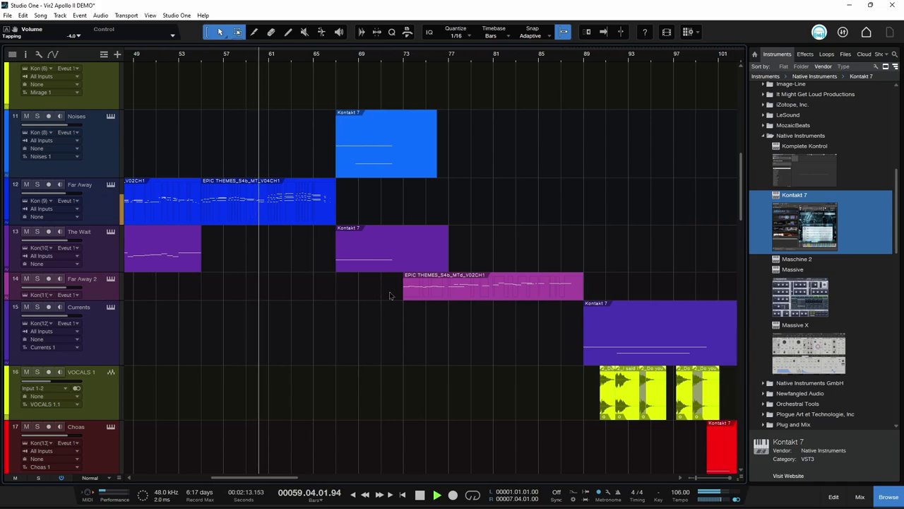
{"action": "scroll", "coordinate": [389, 296], "scroll_direction": "right", "scroll_amount": 2}
{"action": "scroll", "coordinate": [389, 296], "scroll_direction": "down", "scroll_amount": 2}
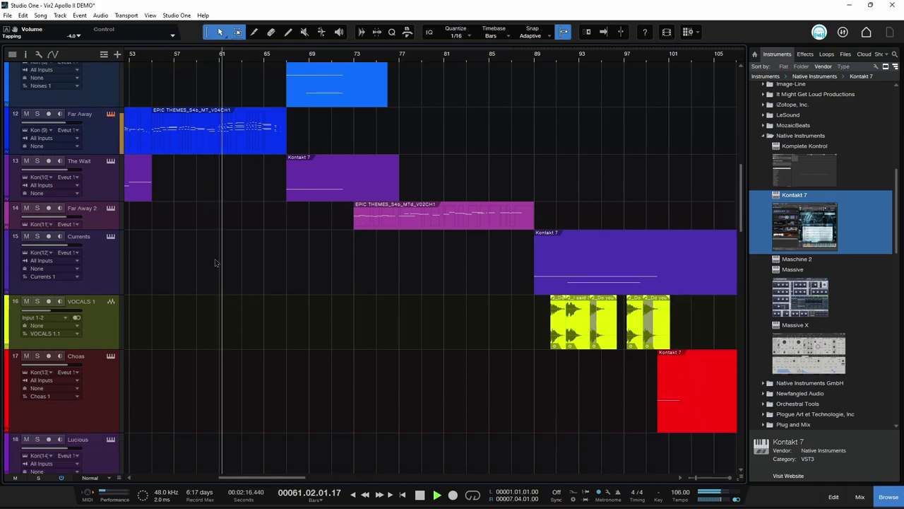
Reopen the Far Away instrument, view its envelope settings, return to the Edit page and close it
{"action": "key", "text": "F11"}
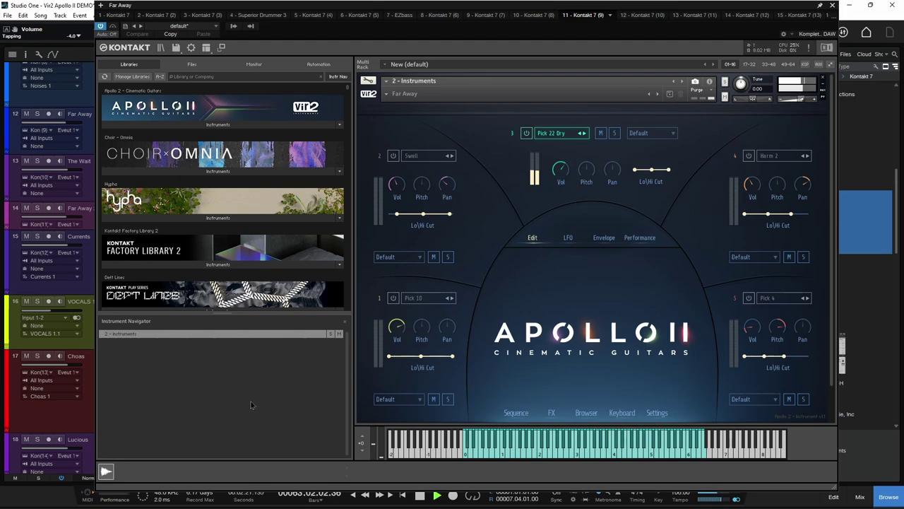
{"action": "left_click", "coordinate": [606, 242]}
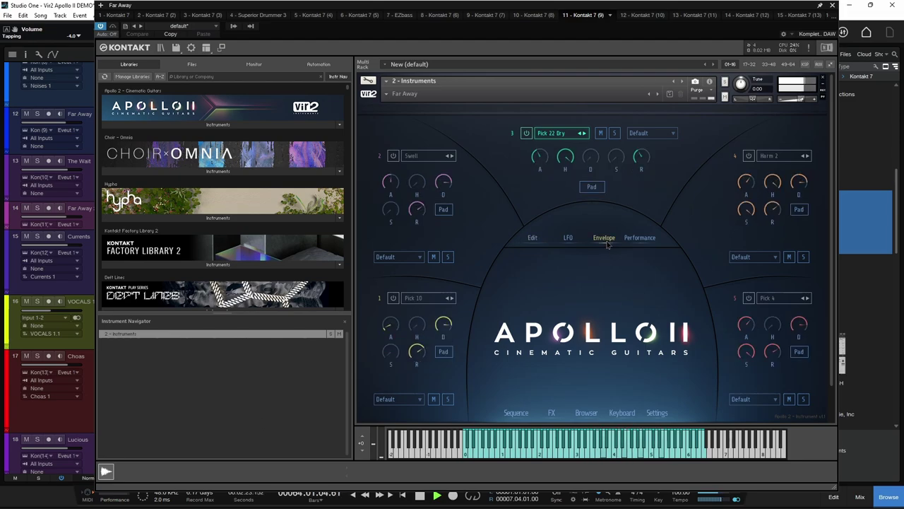
{"action": "left_click", "coordinate": [532, 240]}
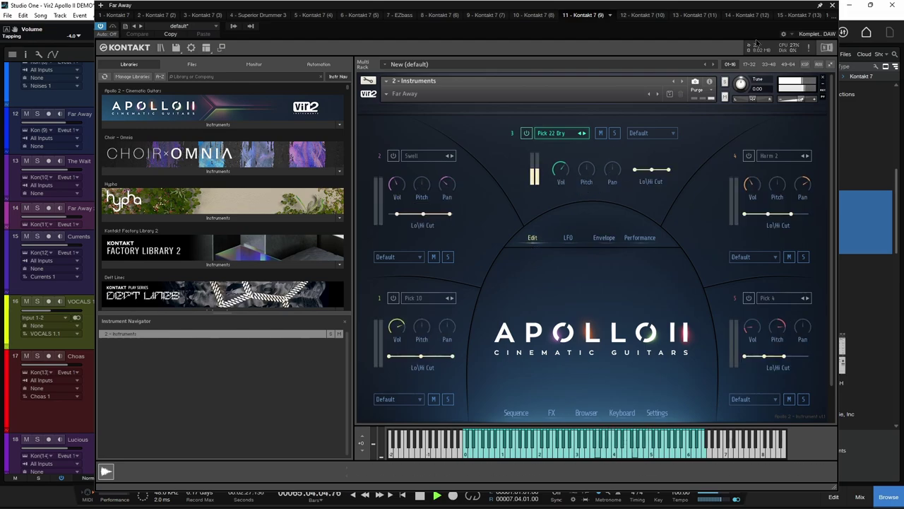
{"action": "left_click", "coordinate": [832, 5]}
View The Wait track's instrument and its engines as its second part plays, and close it
{"action": "scroll", "coordinate": [261, 249], "scroll_direction": "down", "scroll_amount": 5}
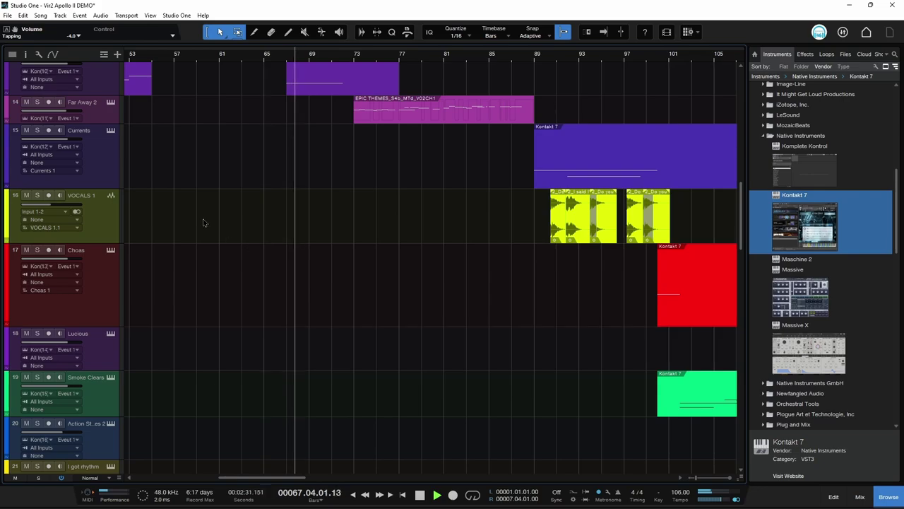
{"action": "scroll", "coordinate": [215, 258], "scroll_direction": "up", "scroll_amount": 5}
{"action": "scroll", "coordinate": [215, 259], "scroll_direction": "up", "scroll_amount": 7}
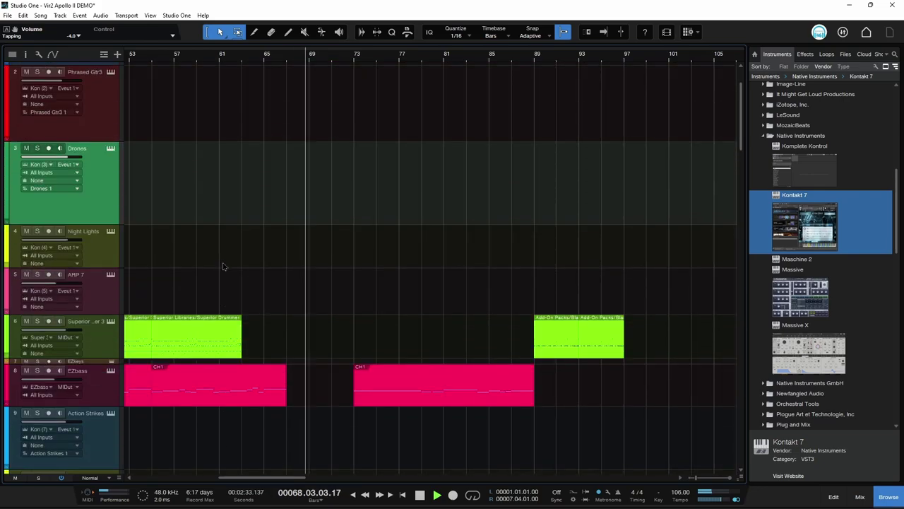
{"action": "scroll", "coordinate": [221, 263], "scroll_direction": "down", "scroll_amount": 4}
{"action": "scroll", "coordinate": [223, 267], "scroll_direction": "down", "scroll_amount": 6}
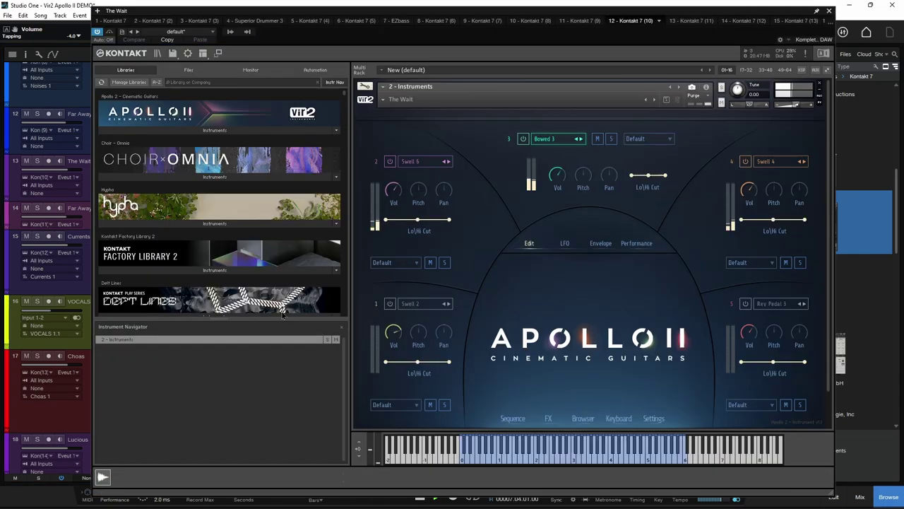
{"action": "left_click", "coordinate": [829, 11]}
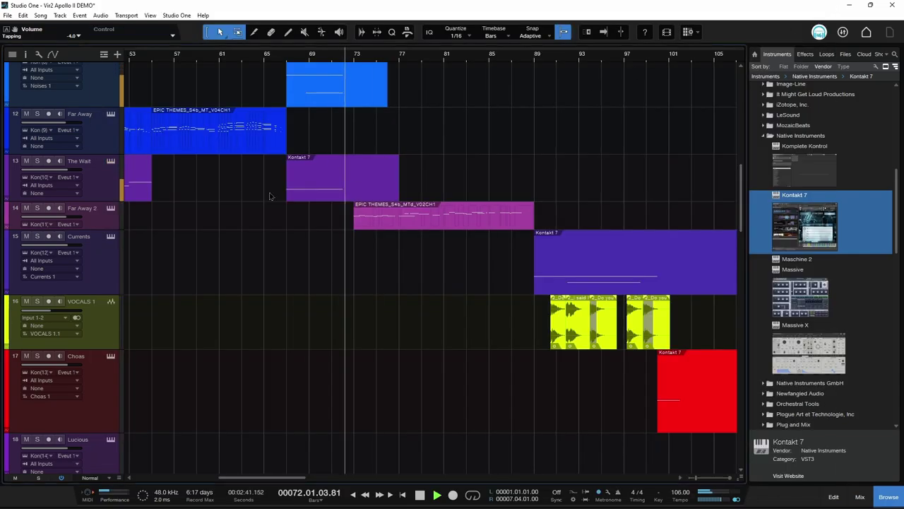
View the instruments of the Far Away 2 and EZbass tracks during playback, closing each
{"action": "key", "text": "F11"}
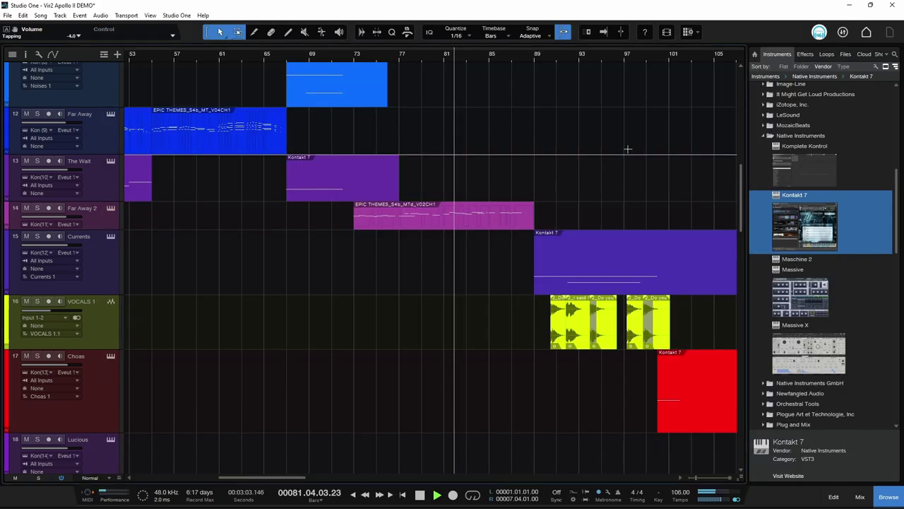
{"action": "left_click", "coordinate": [837, 10]}
{"action": "scroll", "coordinate": [395, 279], "scroll_direction": "down", "scroll_amount": 2}
{"action": "scroll", "coordinate": [396, 279], "scroll_direction": "up", "scroll_amount": 8}
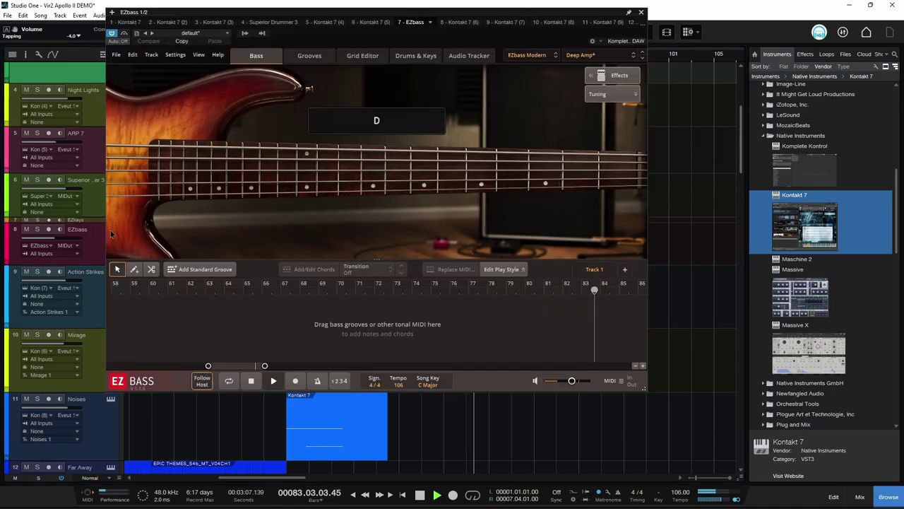
{"action": "left_click", "coordinate": [111, 229]}
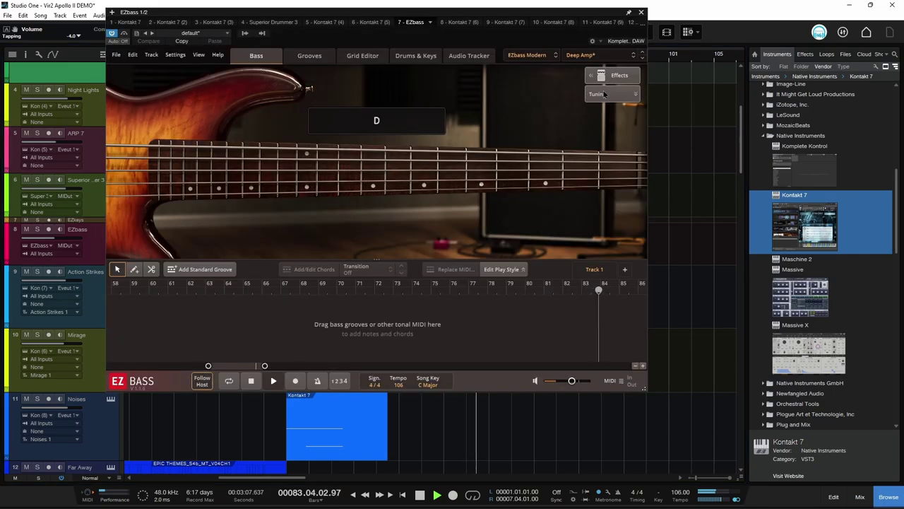
{"action": "left_click", "coordinate": [642, 13]}
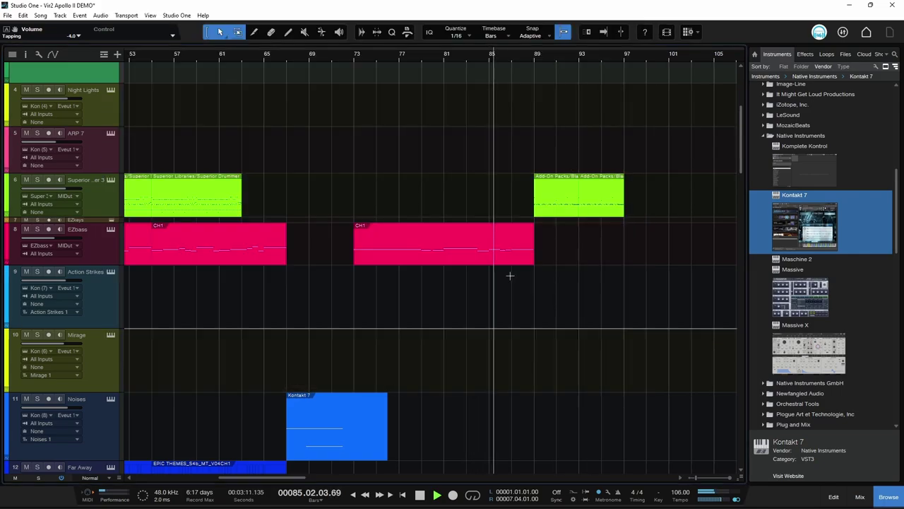
View the Currents track's instrument while its part plays, moving the window into view, and close it
{"action": "scroll", "coordinate": [492, 314], "scroll_direction": "down", "scroll_amount": 8}
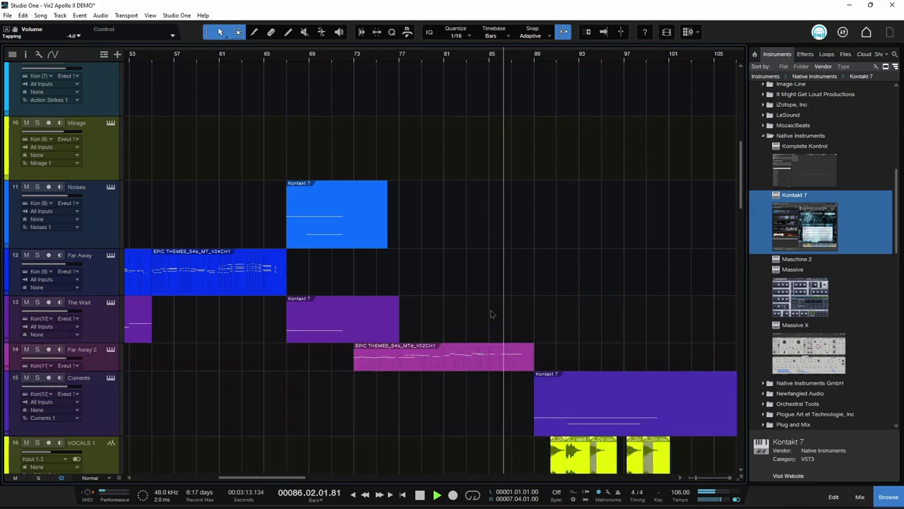
{"action": "scroll", "coordinate": [492, 313], "scroll_direction": "down", "scroll_amount": 1}
{"action": "scroll", "coordinate": [493, 313], "scroll_direction": "down", "scroll_amount": 2}
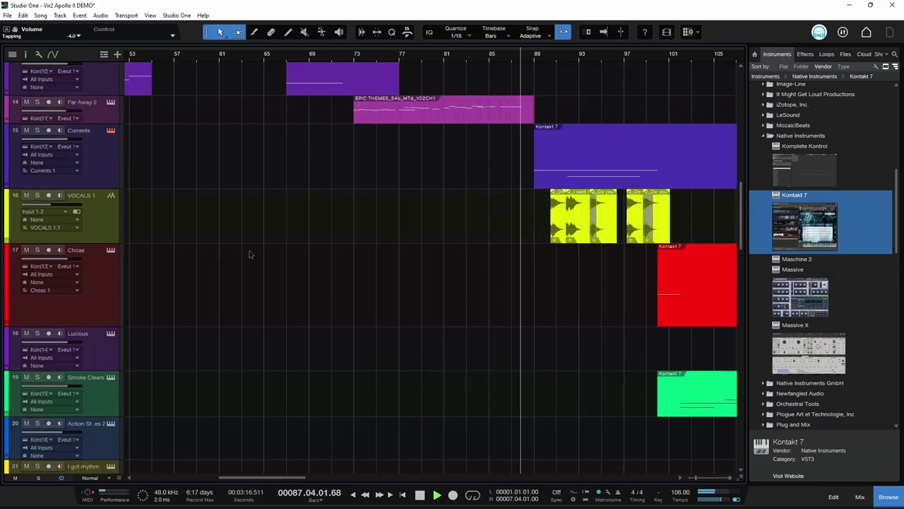
{"action": "key", "text": "F11"}
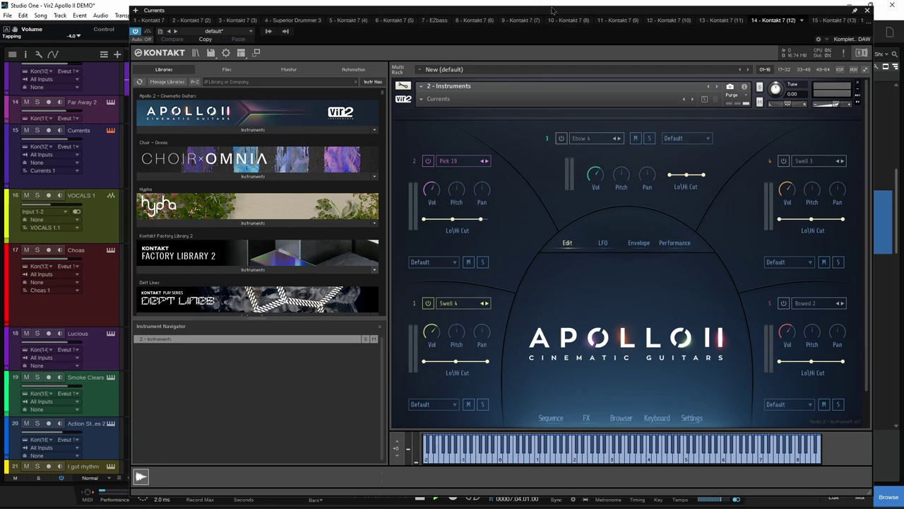
{"action": "left_click_drag", "start_coordinate": [553, 10], "coordinate": [529, 8]}
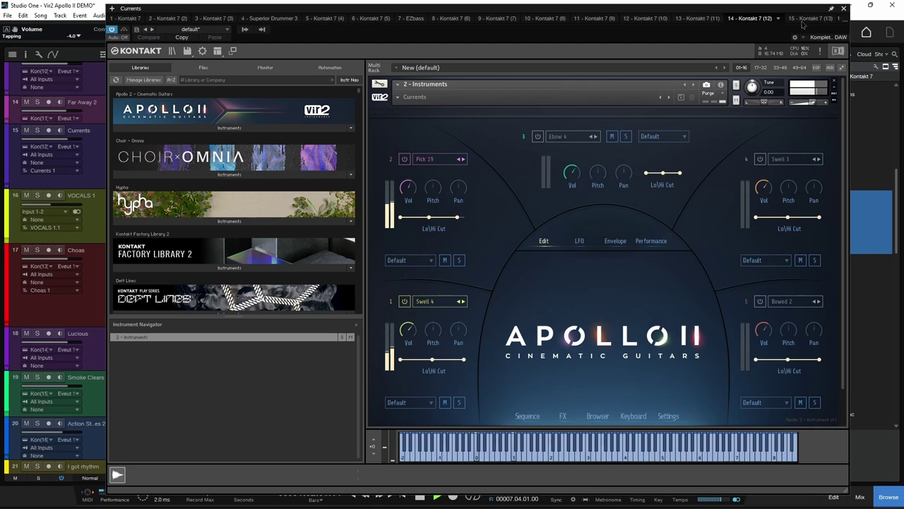
{"action": "left_click", "coordinate": [844, 9]}
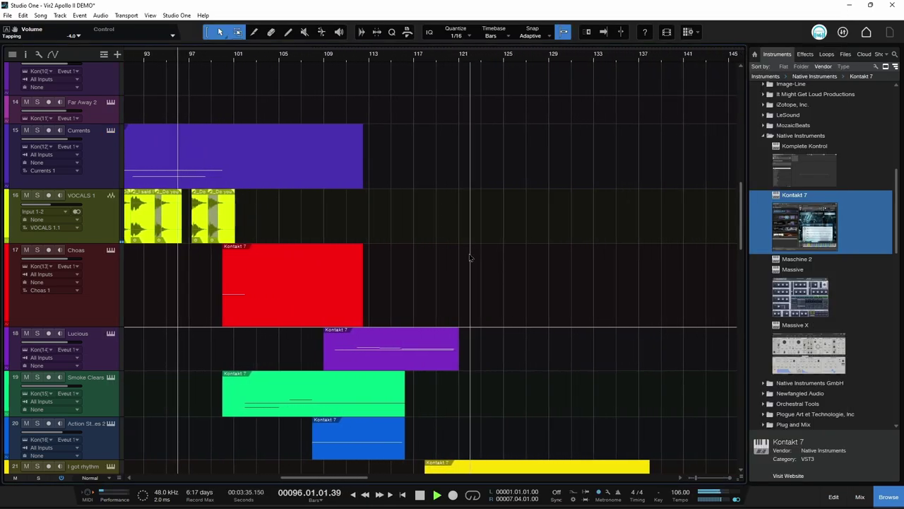
View the Choas track's instrument while its part plays, moving the window into view, and close it
{"action": "scroll", "coordinate": [428, 253], "scroll_direction": "down", "scroll_amount": 3}
{"action": "scroll", "coordinate": [428, 252], "scroll_direction": "down", "scroll_amount": 1}
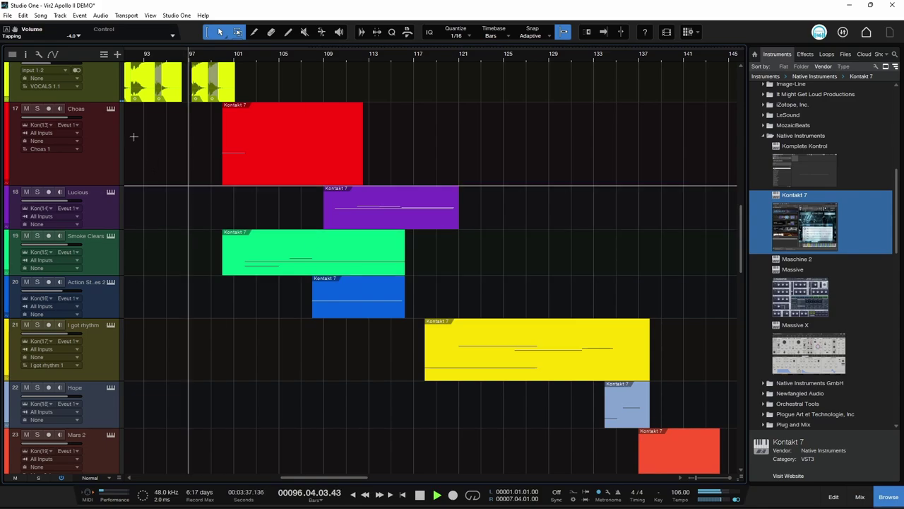
{"action": "left_click", "coordinate": [111, 111]}
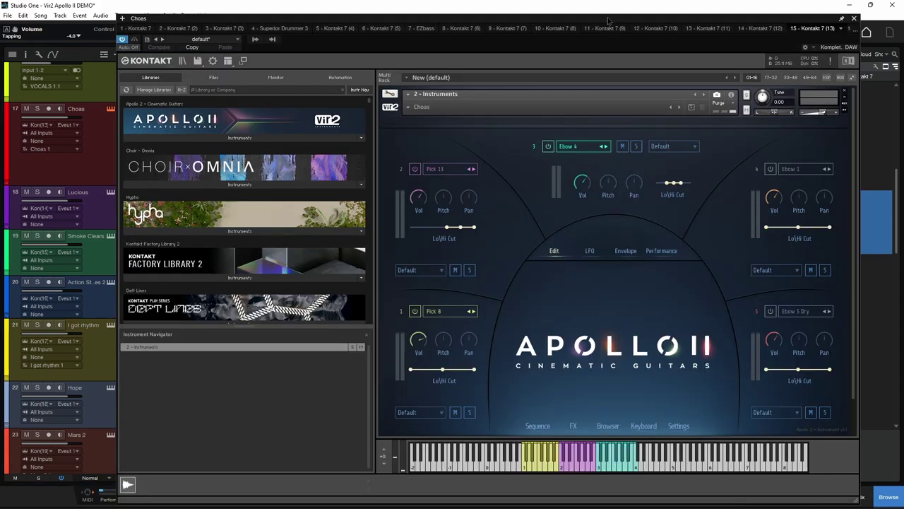
{"action": "left_click_drag", "start_coordinate": [609, 21], "coordinate": [595, 15]}
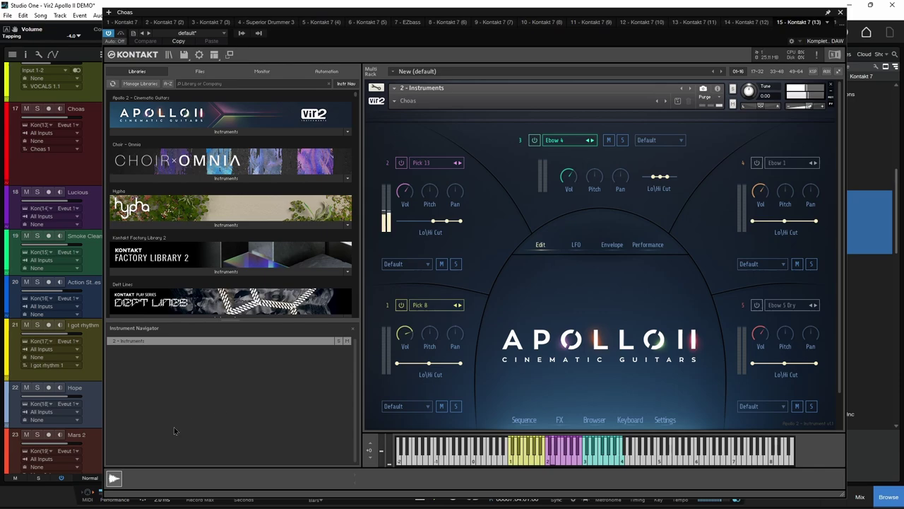
{"action": "left_click", "coordinate": [840, 12]}
View the instruments of the Smoke Clears and Action Strikes 2 tracks one after the other, closing each
{"action": "scroll", "coordinate": [290, 282], "scroll_direction": "down", "scroll_amount": 2}
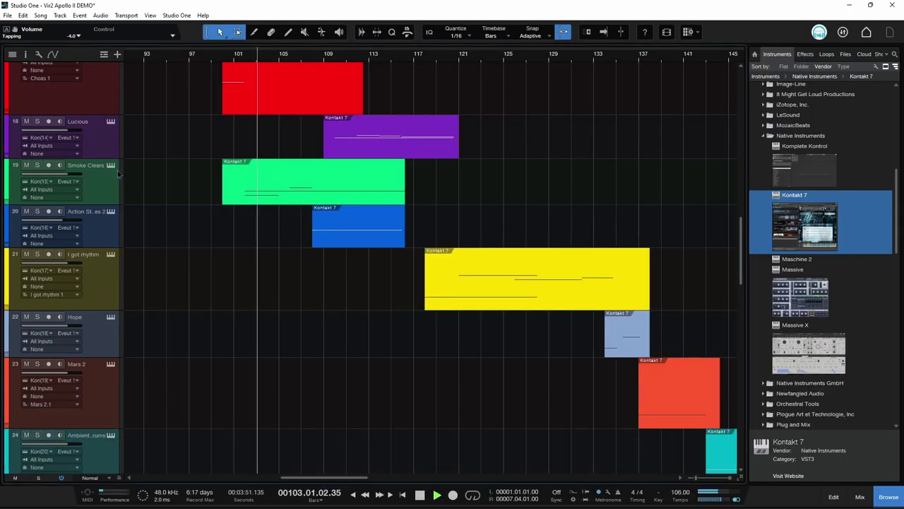
{"action": "key", "text": "F11"}
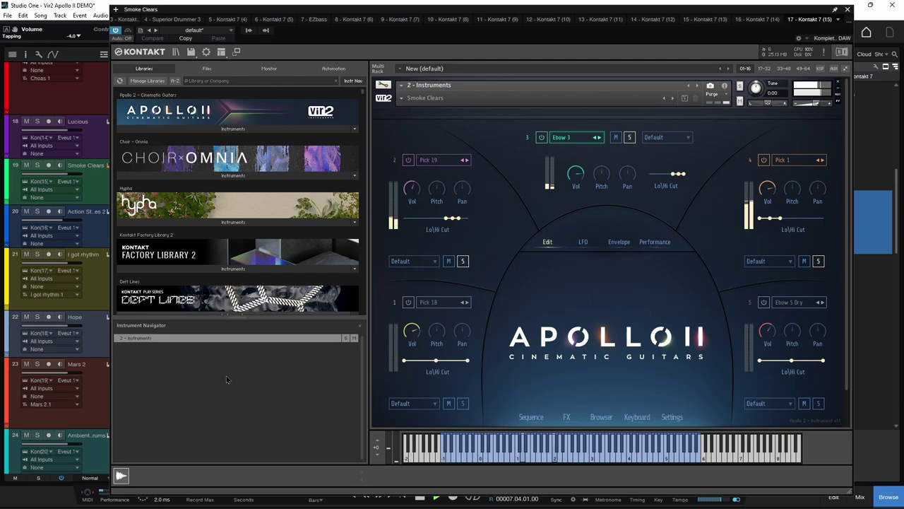
{"action": "left_click", "coordinate": [847, 10]}
{"action": "scroll", "coordinate": [283, 281], "scroll_direction": "down", "scroll_amount": 1}
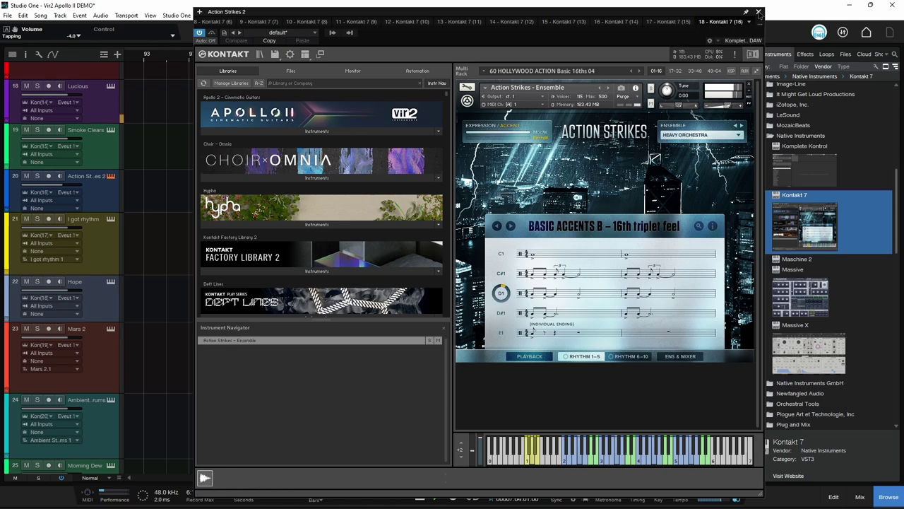
{"action": "left_click", "coordinate": [758, 12]}
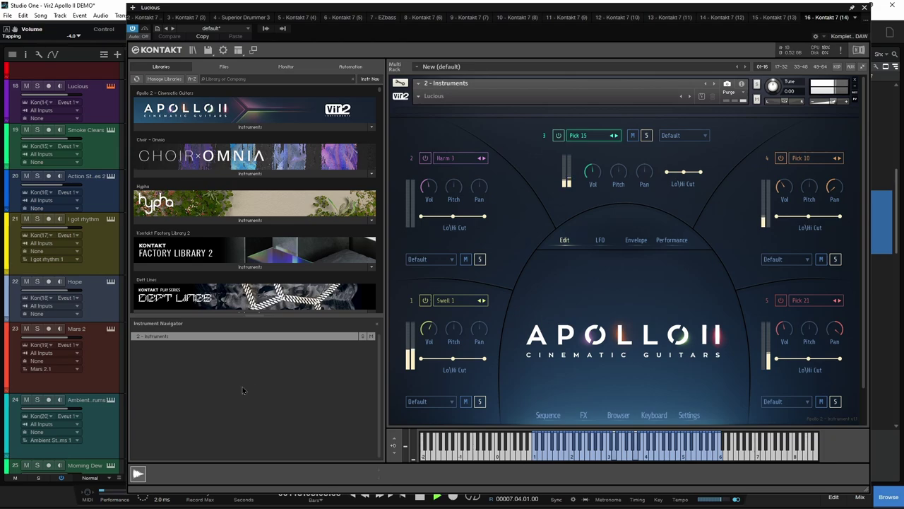
View the Lucious track's instrument during playback, and maximize the song window
{"action": "left_click", "coordinate": [248, 128]}
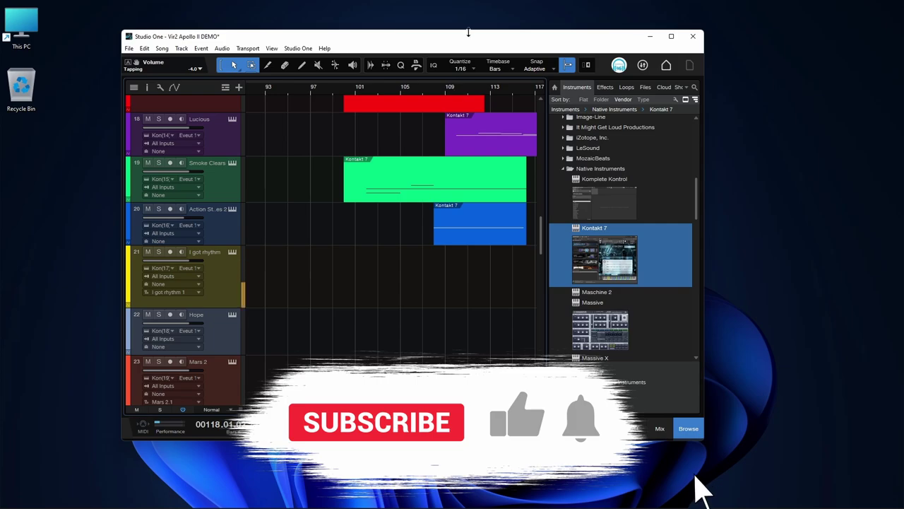
{"action": "double_click", "coordinate": [469, 39]}
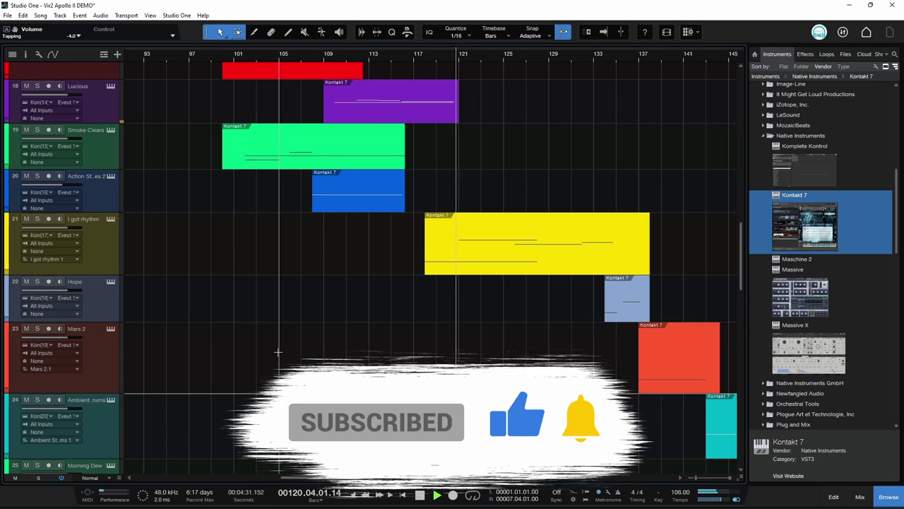
View the I got rhythm track's Ambient Designer instrument while its part plays, and close it
{"action": "scroll", "coordinate": [277, 351], "scroll_direction": "down", "scroll_amount": 3}
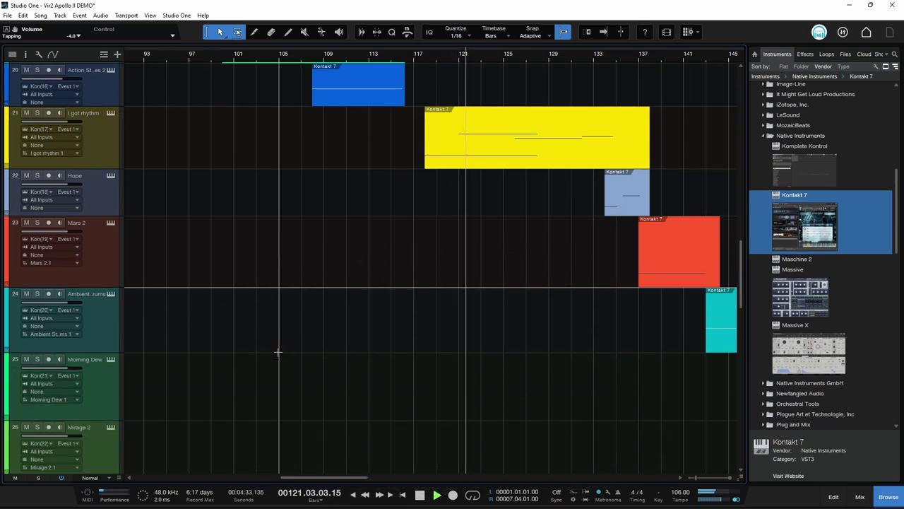
{"action": "scroll", "coordinate": [278, 351], "scroll_direction": "right", "scroll_amount": 5}
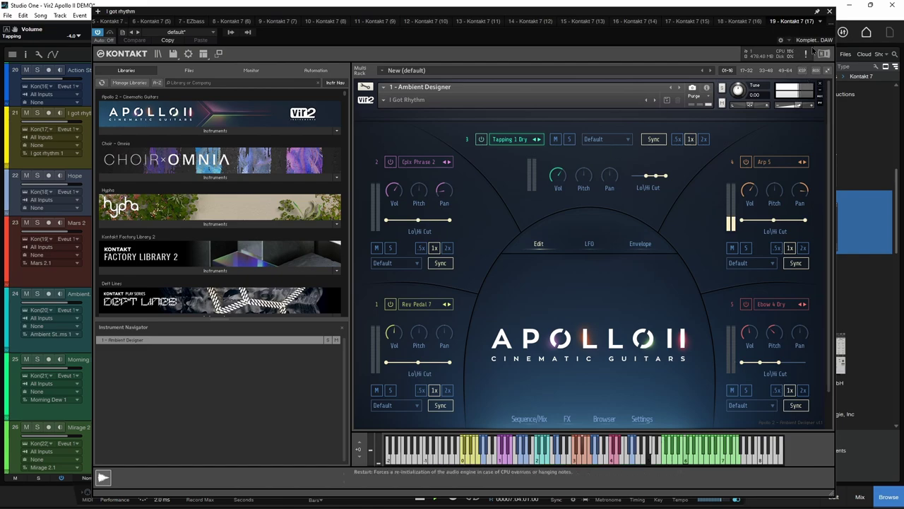
{"action": "left_click", "coordinate": [830, 12]}
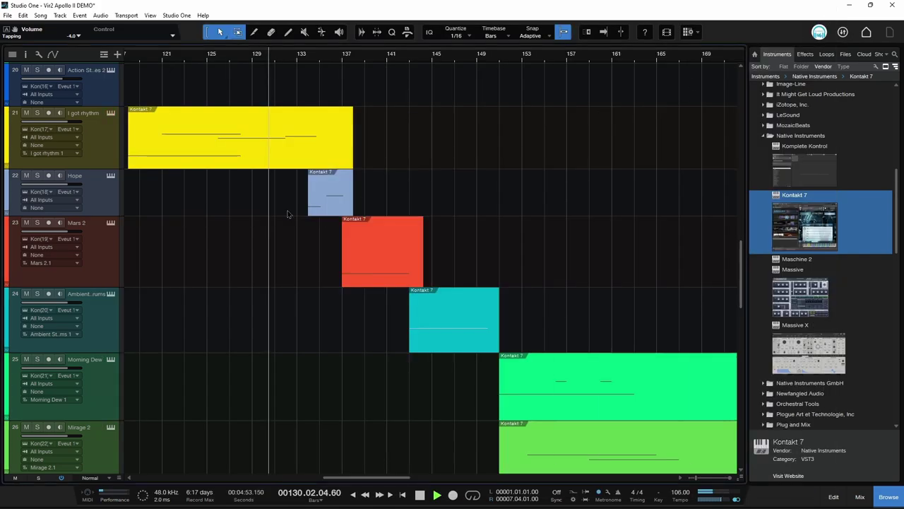
View the Hope track's Ambient Designer instrument while its part plays, and close it
{"action": "scroll", "coordinate": [221, 208], "scroll_direction": "down", "scroll_amount": 1}
{"action": "scroll", "coordinate": [222, 209], "scroll_direction": "up", "scroll_amount": 5}
{"action": "scroll", "coordinate": [222, 208], "scroll_direction": "up", "scroll_amount": 5}
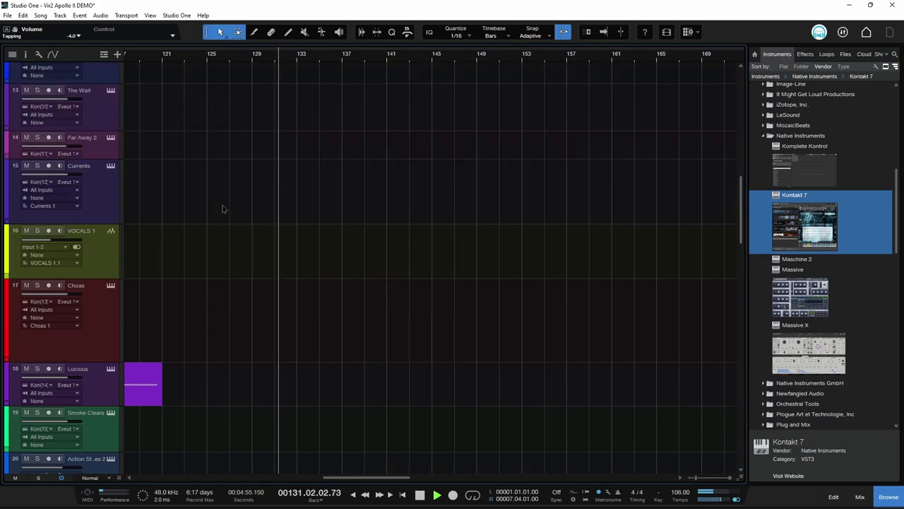
{"action": "scroll", "coordinate": [222, 207], "scroll_direction": "down", "scroll_amount": 8}
{"action": "scroll", "coordinate": [199, 214], "scroll_direction": "right", "scroll_amount": 3}
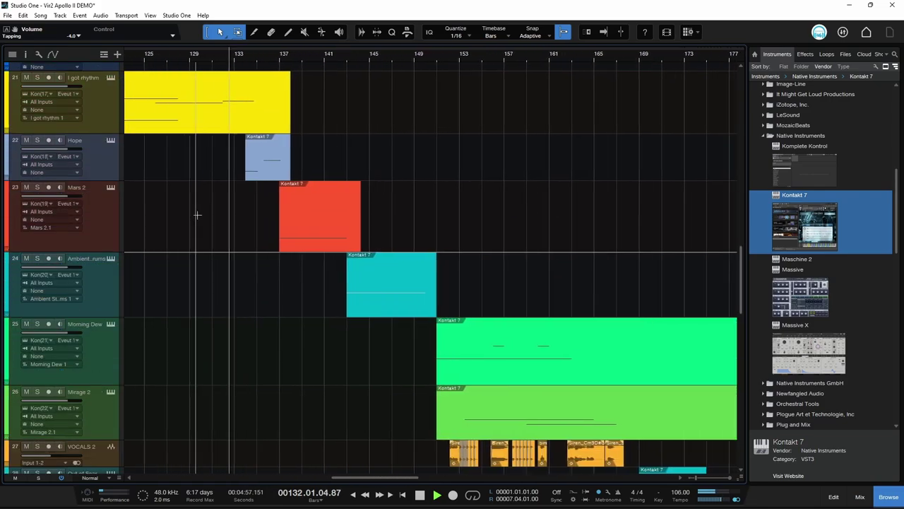
{"action": "double_click", "coordinate": [371, 288]}
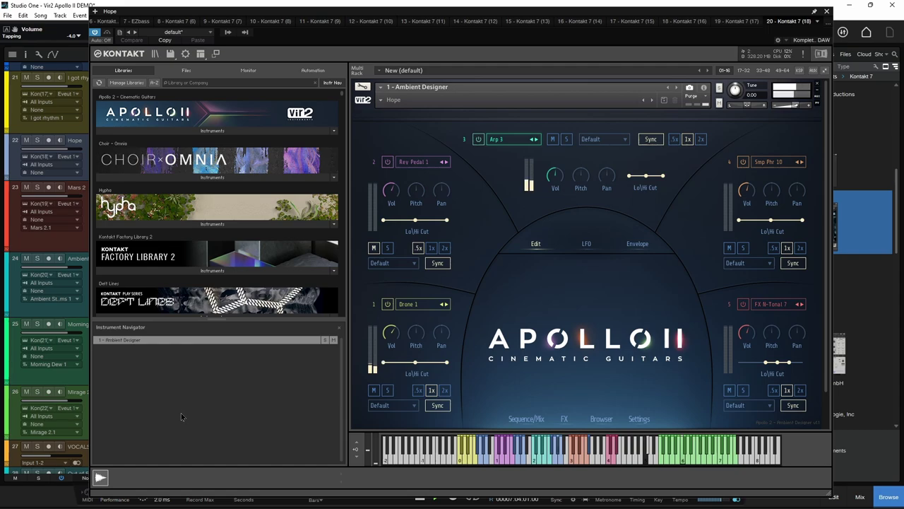
{"action": "left_click", "coordinate": [827, 12]}
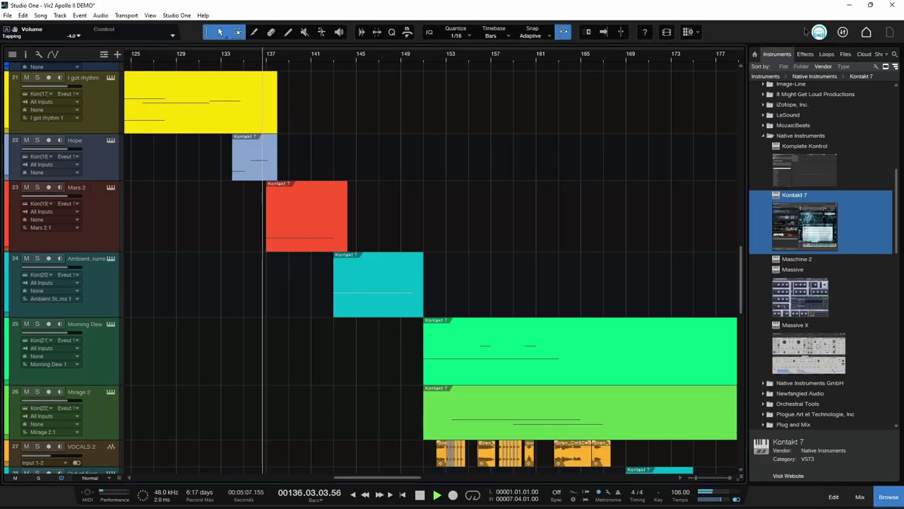
Inspect the Envelope, LFO, FX and Edit settings of the Mars 2 track's instrument during playback, and close it
{"action": "scroll", "coordinate": [234, 255], "scroll_direction": "down", "scroll_amount": 1}
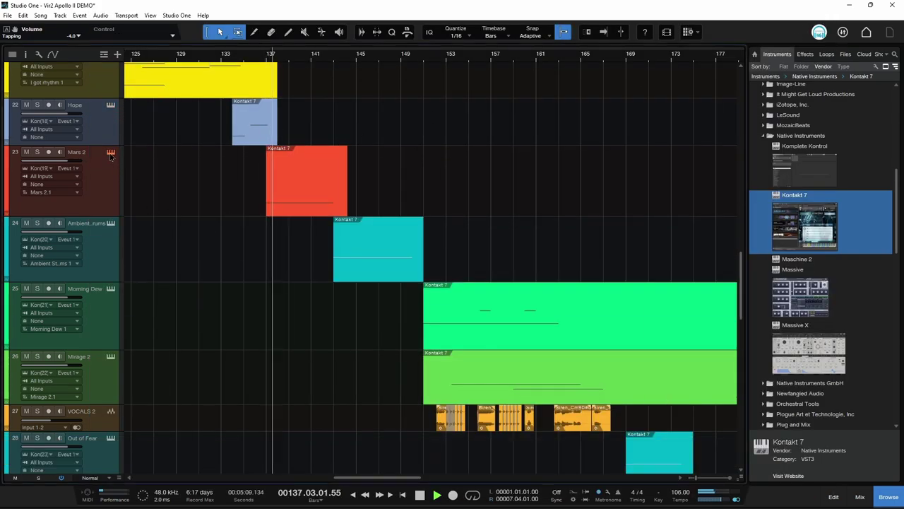
{"action": "key", "text": "F11"}
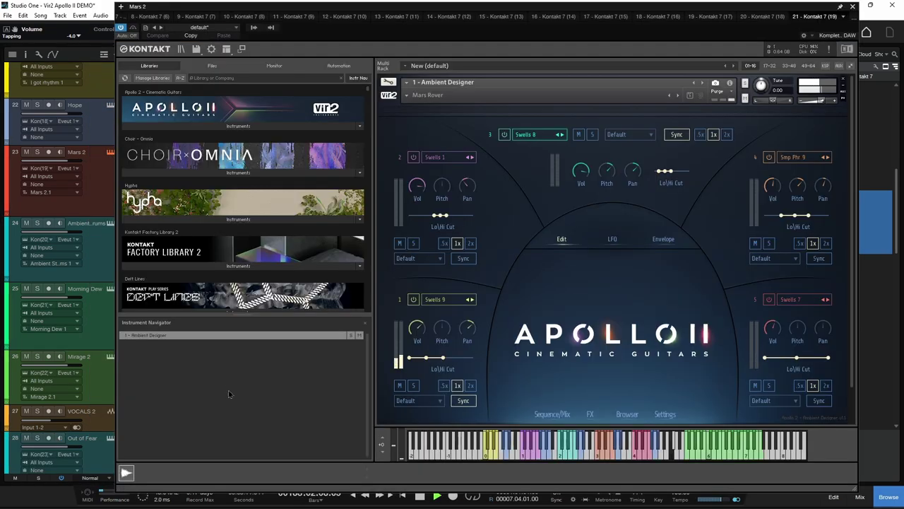
{"action": "left_click", "coordinate": [663, 239]}
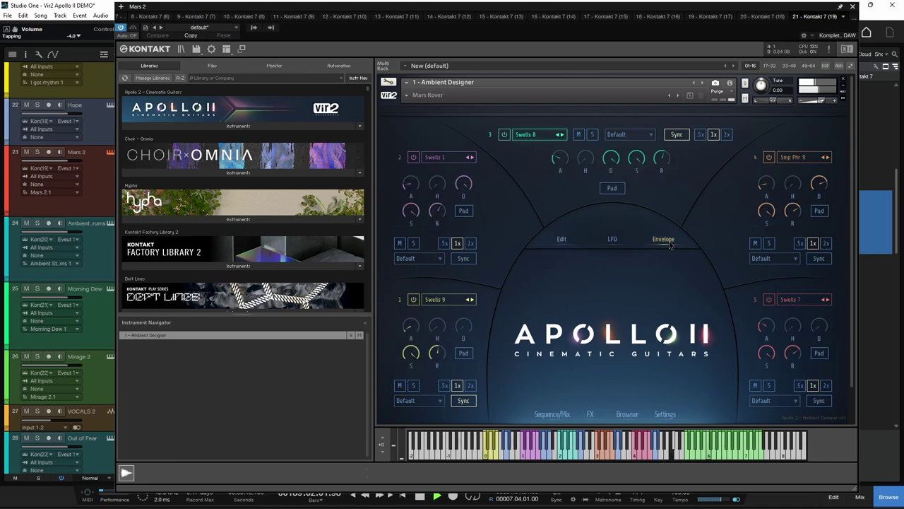
{"action": "left_click", "coordinate": [613, 240]}
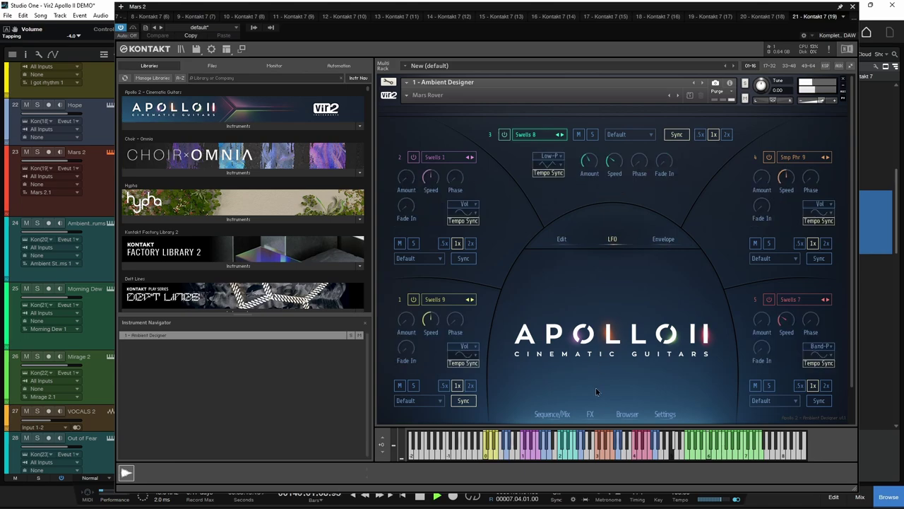
{"action": "left_click", "coordinate": [590, 414]}
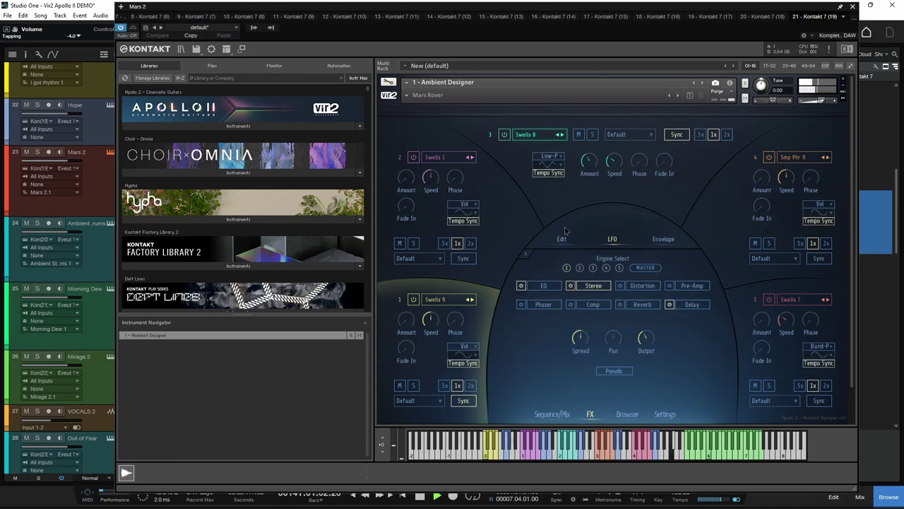
{"action": "left_click", "coordinate": [562, 239]}
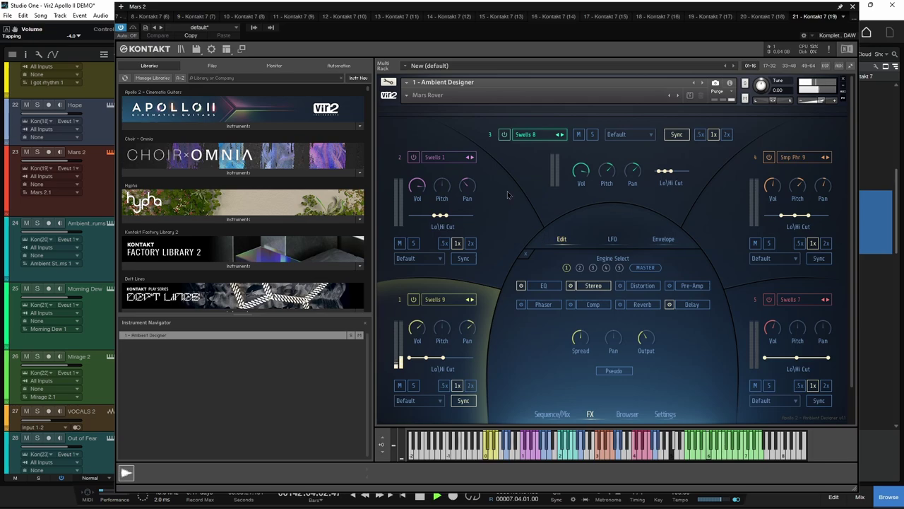
{"action": "left_click", "coordinate": [852, 7]}
View the instruments of the Ambient Strums and Morning Dew tracks one after the other while their parts play, closing each
{"action": "scroll", "coordinate": [240, 234], "scroll_direction": "down", "scroll_amount": 2}
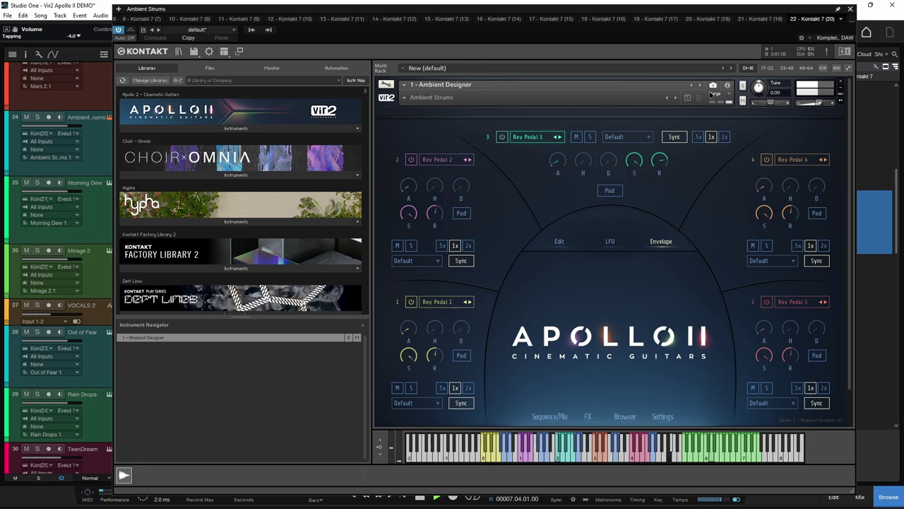
{"action": "left_click", "coordinate": [850, 9]}
{"action": "scroll", "coordinate": [328, 287], "scroll_direction": "down", "scroll_amount": 2}
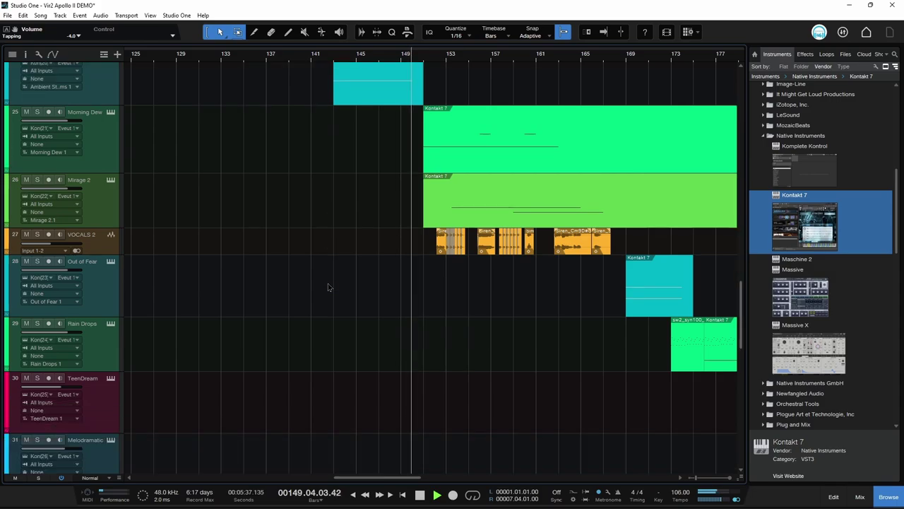
{"action": "scroll", "coordinate": [328, 286], "scroll_direction": "right", "scroll_amount": 5}
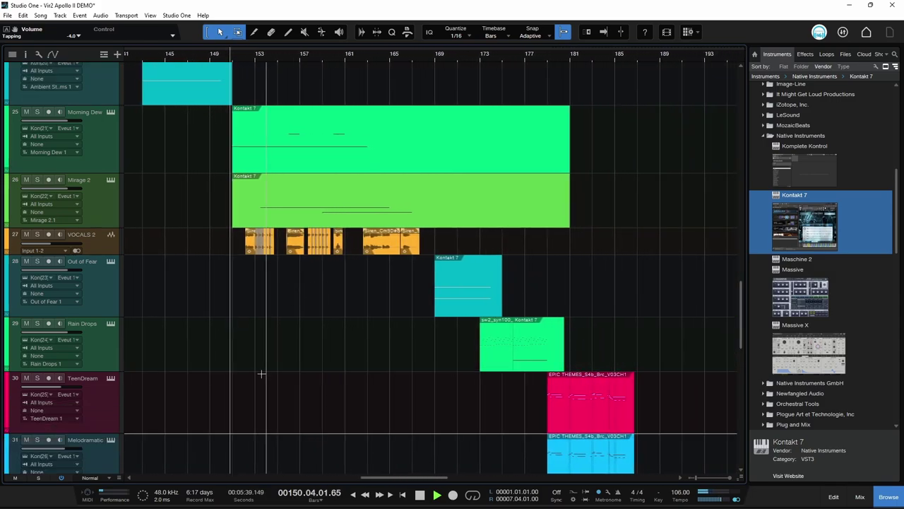
{"action": "left_click", "coordinate": [110, 111]}
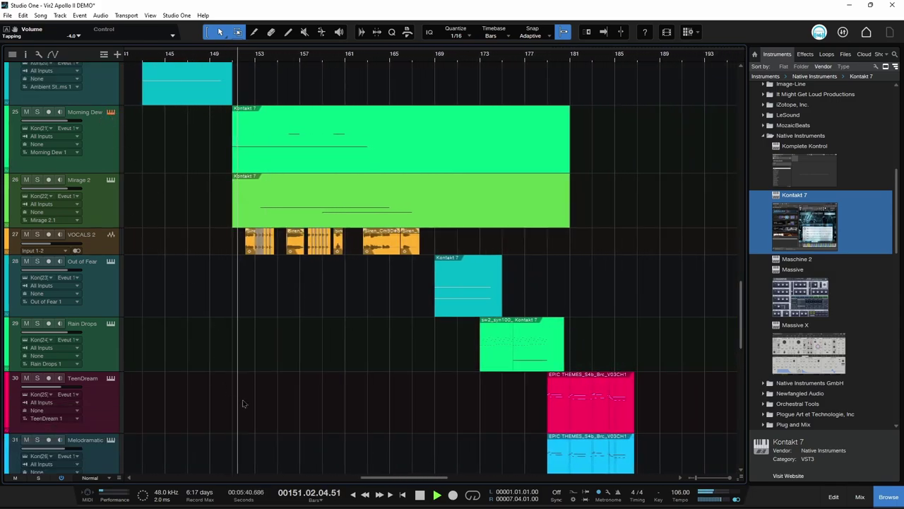
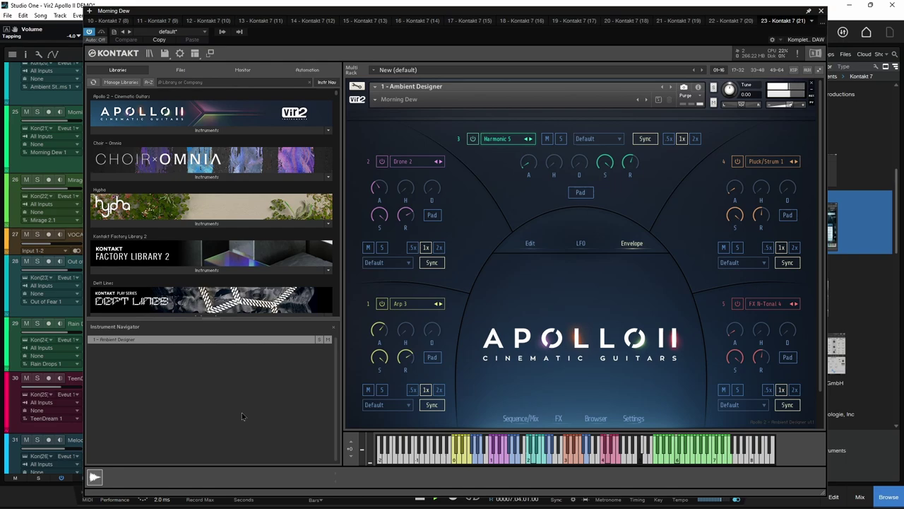
{"action": "scroll", "coordinate": [613, 384], "scroll_direction": "down", "scroll_amount": 3}
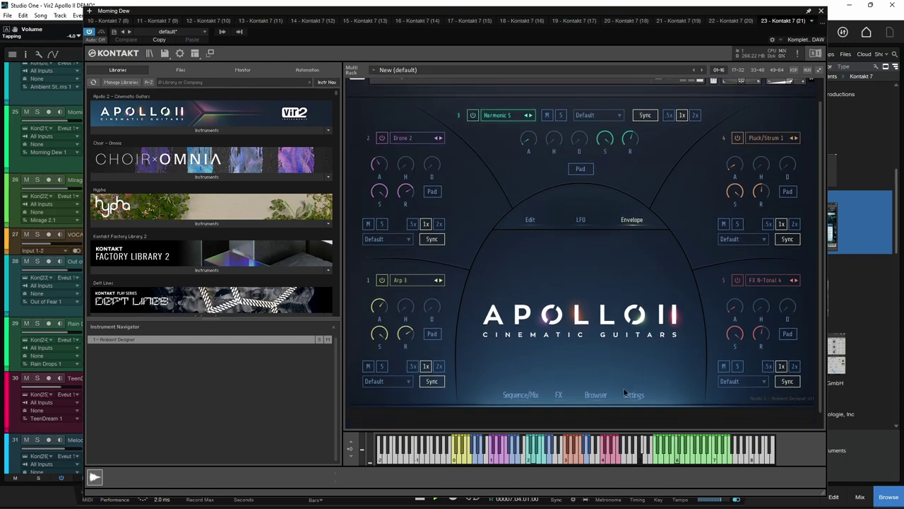
{"action": "scroll", "coordinate": [625, 393], "scroll_direction": "up", "scroll_amount": 3}
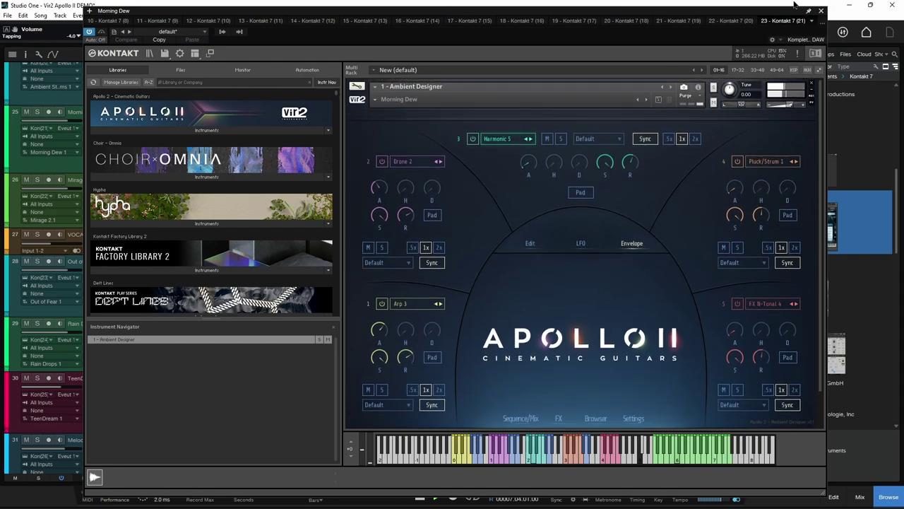
{"action": "left_click", "coordinate": [820, 12]}
View the instruments of the Mirage 2 and Out of Fear tracks one after the other, closing each
{"action": "scroll", "coordinate": [230, 256], "scroll_direction": "down", "scroll_amount": 3}
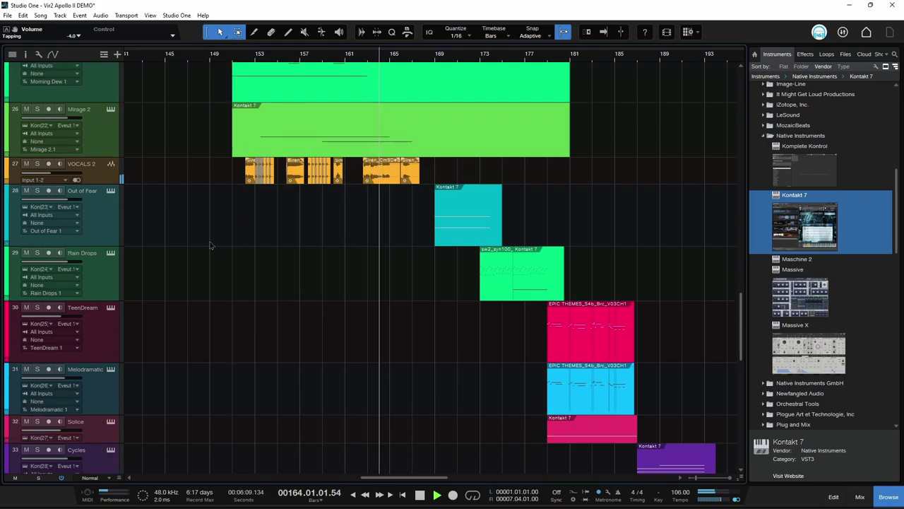
{"action": "scroll", "coordinate": [209, 246], "scroll_direction": "down", "scroll_amount": 2}
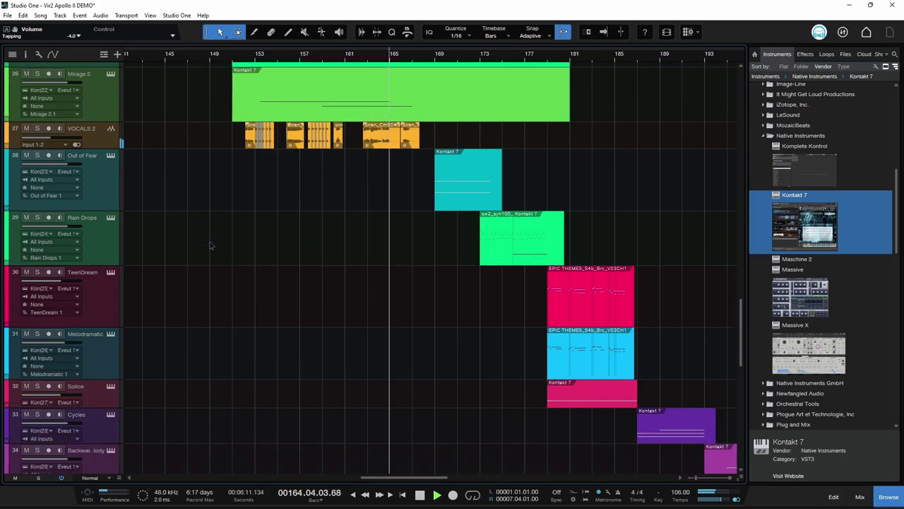
{"action": "left_click", "coordinate": [110, 73]}
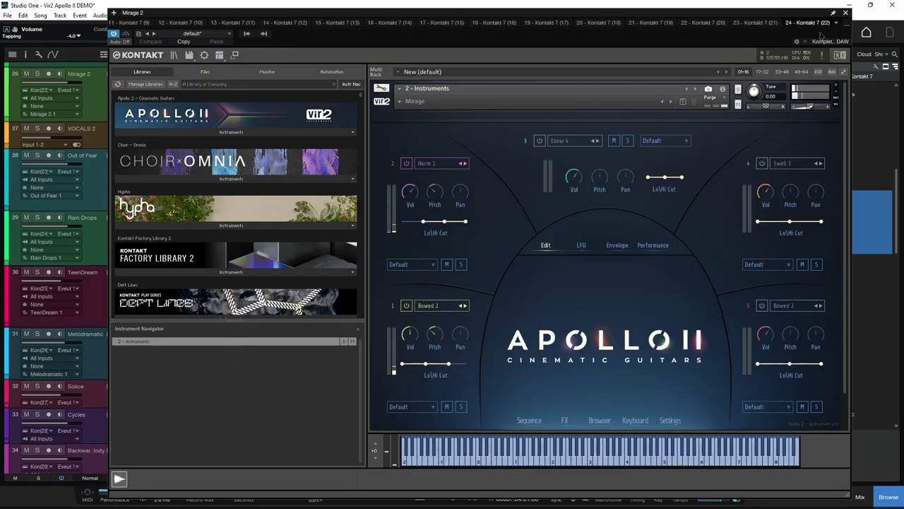
{"action": "left_click", "coordinate": [846, 13]}
{"action": "scroll", "coordinate": [272, 256], "scroll_direction": "down", "scroll_amount": 1}
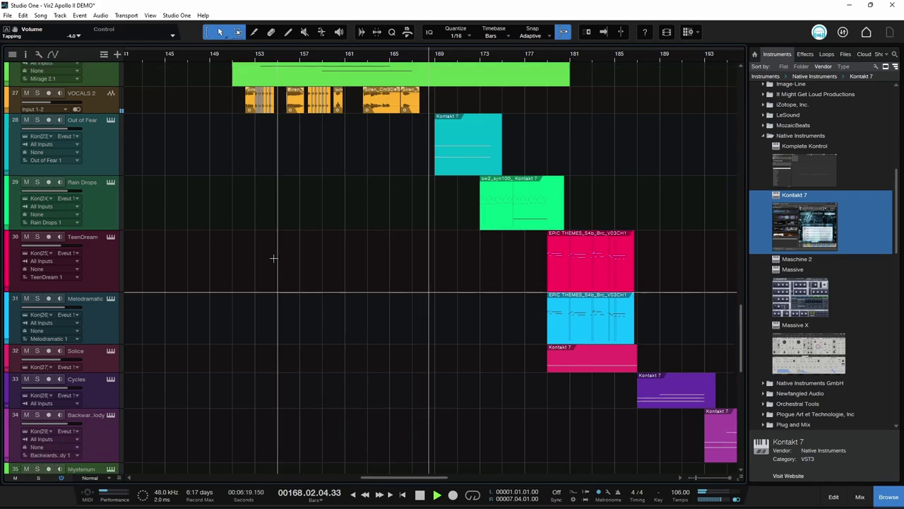
{"action": "left_click", "coordinate": [110, 121]}
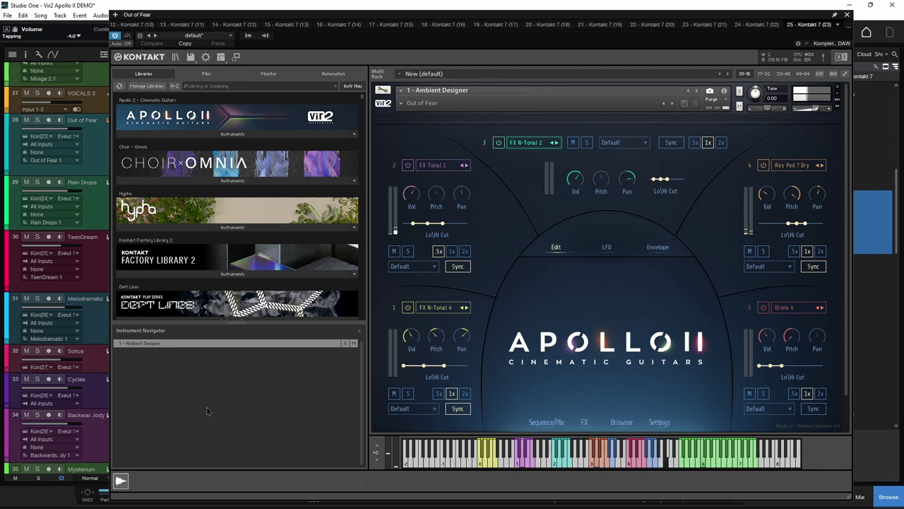
{"action": "left_click", "coordinate": [848, 15]}
Bring the following parts of the arrangement into view, and view the Rain Drops track's instrument during playback, closing it
{"action": "scroll", "coordinate": [333, 246], "scroll_direction": "down", "scroll_amount": 3}
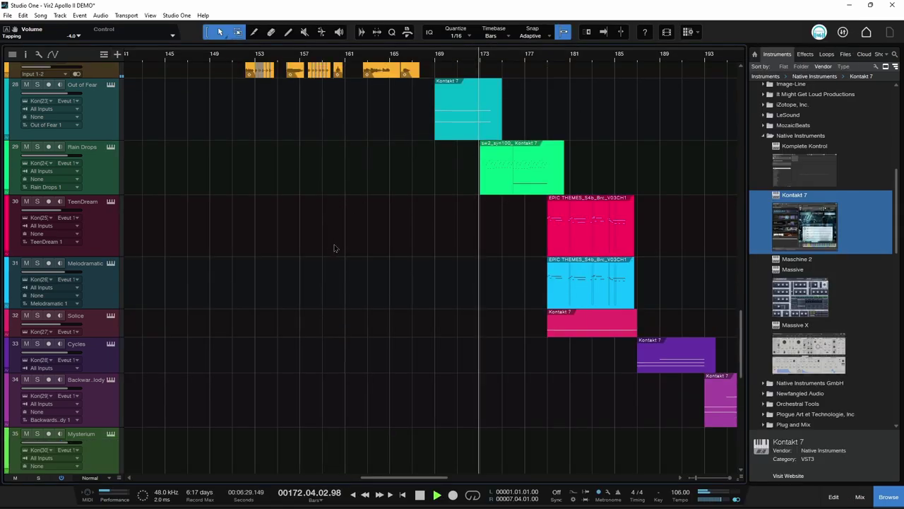
{"action": "scroll", "coordinate": [336, 247], "scroll_direction": "right", "scroll_amount": 10}
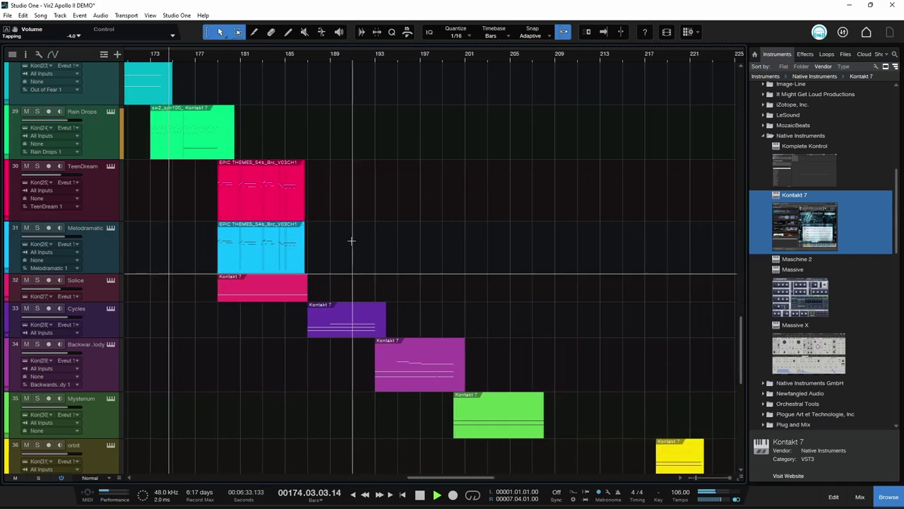
{"action": "scroll", "coordinate": [313, 60], "scroll_direction": "down", "scroll_amount": 3}
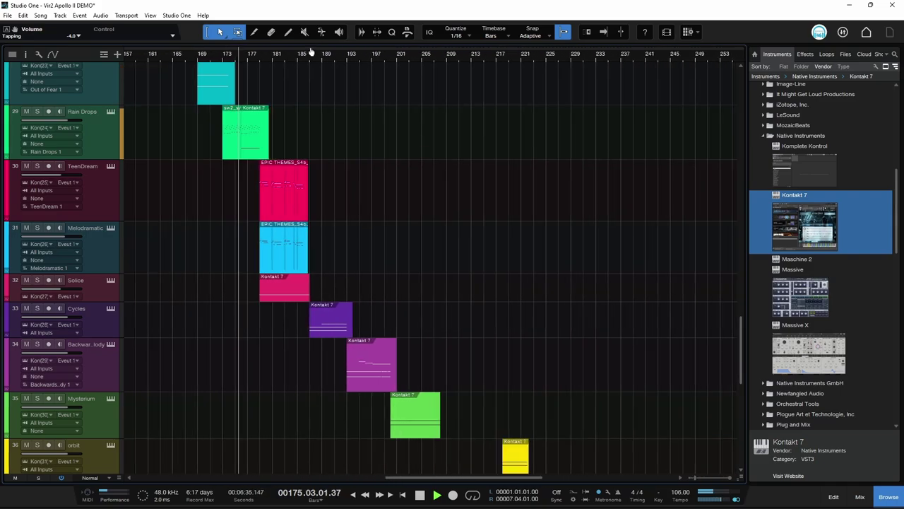
{"action": "scroll", "coordinate": [310, 61], "scroll_direction": "up", "scroll_amount": 2}
{"action": "scroll", "coordinate": [314, 61], "scroll_direction": "up", "scroll_amount": 1}
{"action": "scroll", "coordinate": [359, 120], "scroll_direction": "left", "scroll_amount": 2}
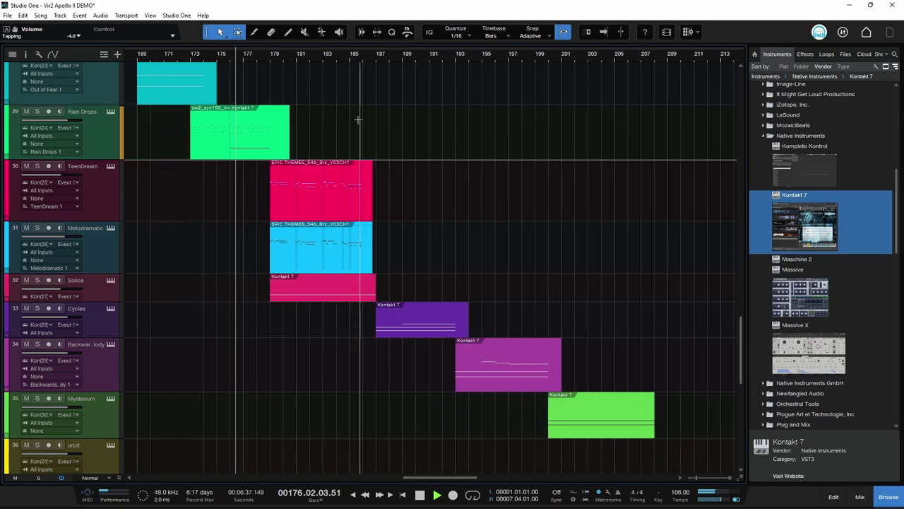
{"action": "left_click", "coordinate": [110, 112]}
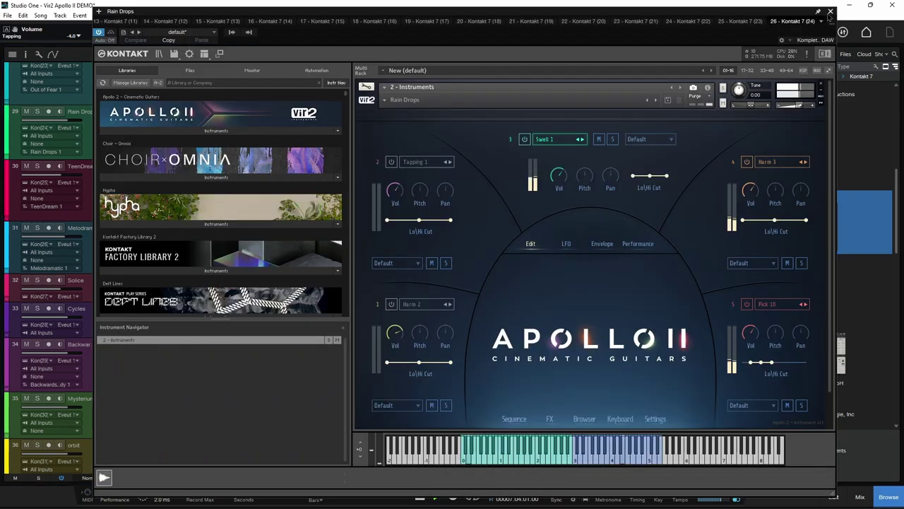
{"action": "left_click", "coordinate": [831, 11]}
View the instruments of the TeenDream and Melodramatic tracks in turn while their parts play, closing each
{"action": "scroll", "coordinate": [229, 241], "scroll_direction": "down", "scroll_amount": 1}
{"action": "scroll", "coordinate": [230, 241], "scroll_direction": "down", "scroll_amount": 1}
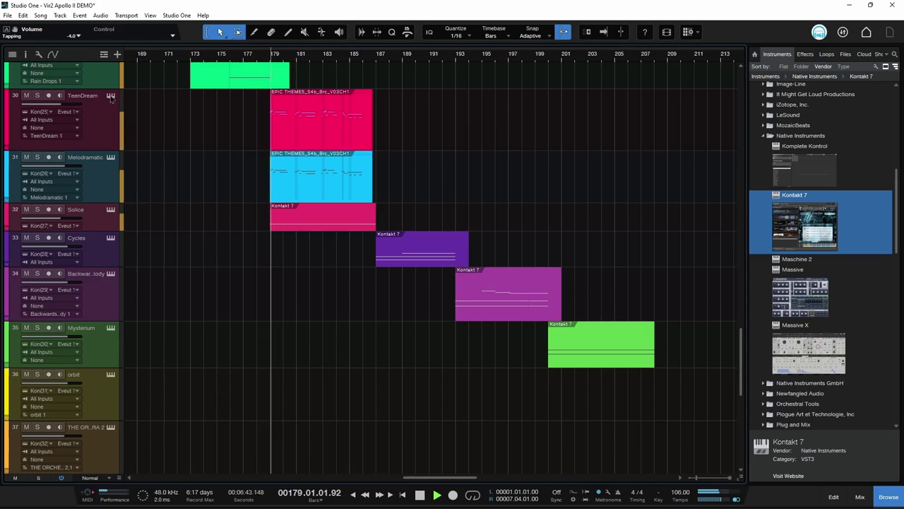
{"action": "key", "text": "F11"}
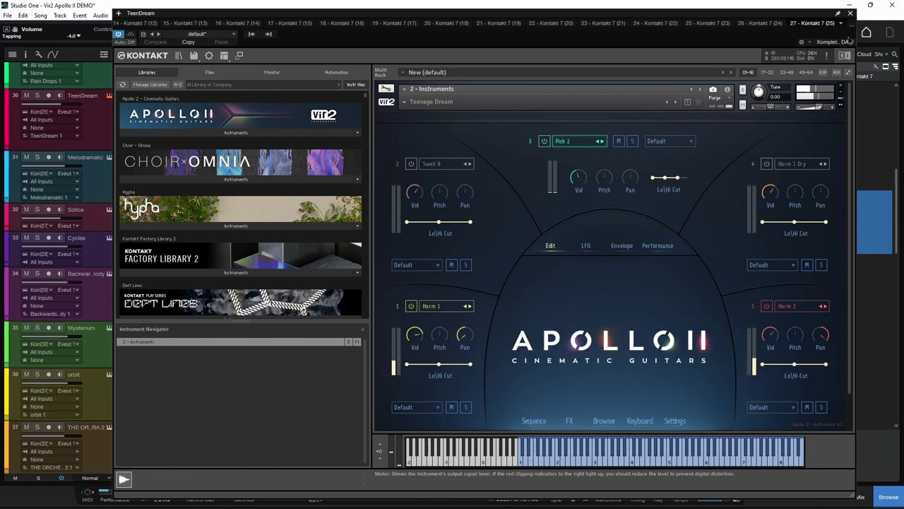
{"action": "left_click", "coordinate": [850, 13]}
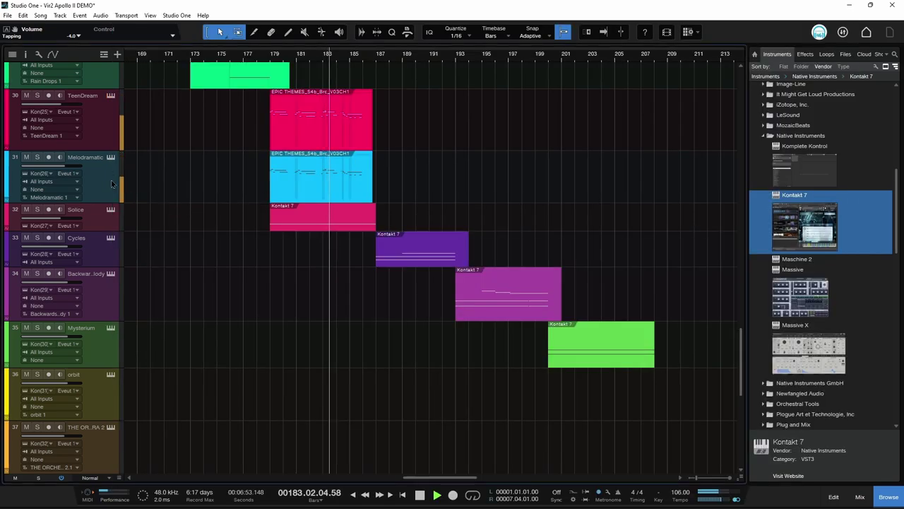
{"action": "key", "text": "F11"}
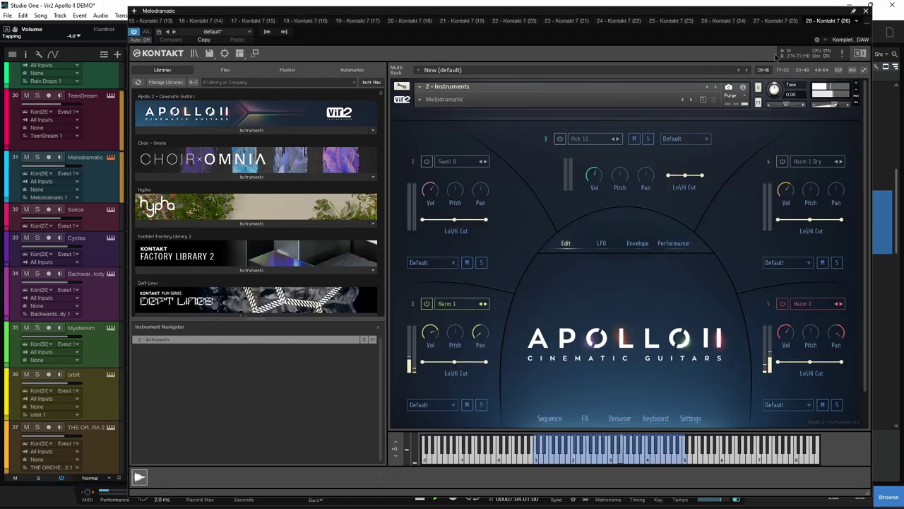
{"action": "left_click", "coordinate": [866, 11]}
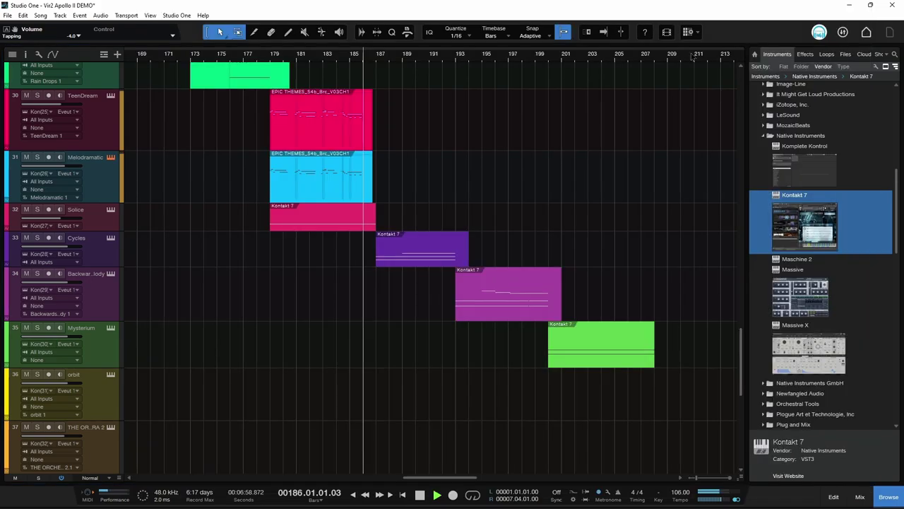
View the Cycles track's instrument while its part plays, and close it
{"action": "scroll", "coordinate": [256, 164], "scroll_direction": "down", "scroll_amount": 3}
{"action": "scroll", "coordinate": [256, 164], "scroll_direction": "down", "scroll_amount": 1}
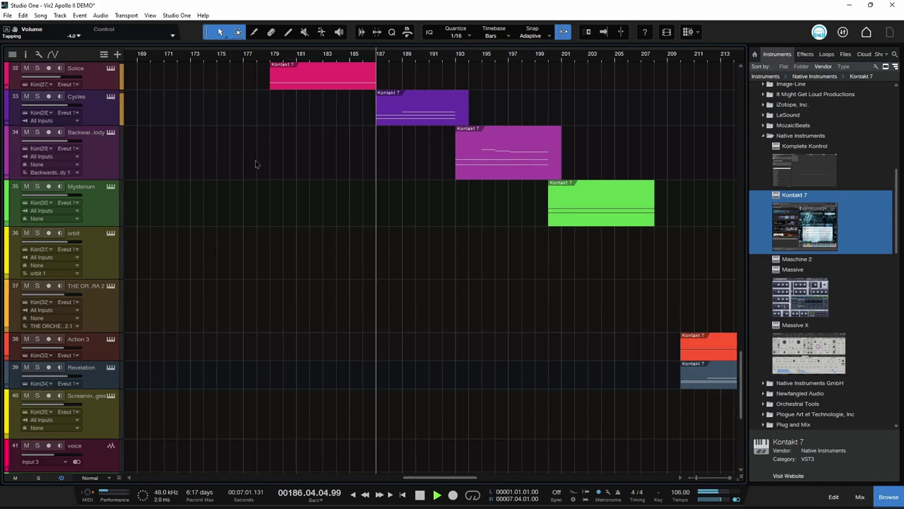
{"action": "key", "text": "F11"}
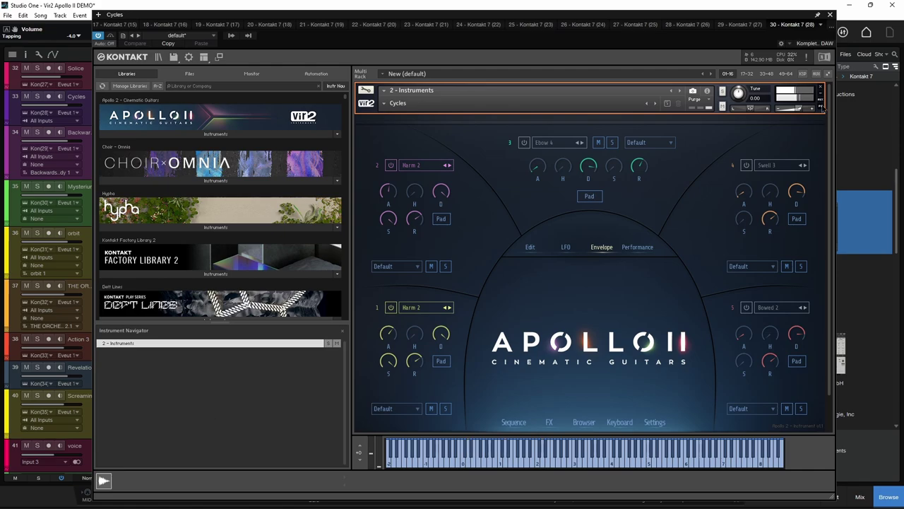
{"action": "left_click", "coordinate": [830, 14]}
{"action": "scroll", "coordinate": [505, 244], "scroll_direction": "down", "scroll_amount": 2}
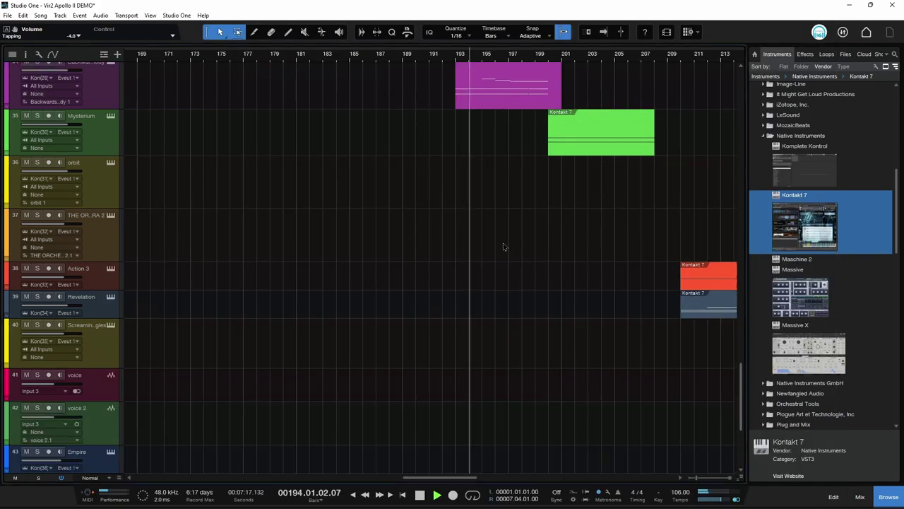
View the Backwards Melody track's instrument while its part plays, and close it
{"action": "scroll", "coordinate": [233, 212], "scroll_direction": "up", "scroll_amount": 1}
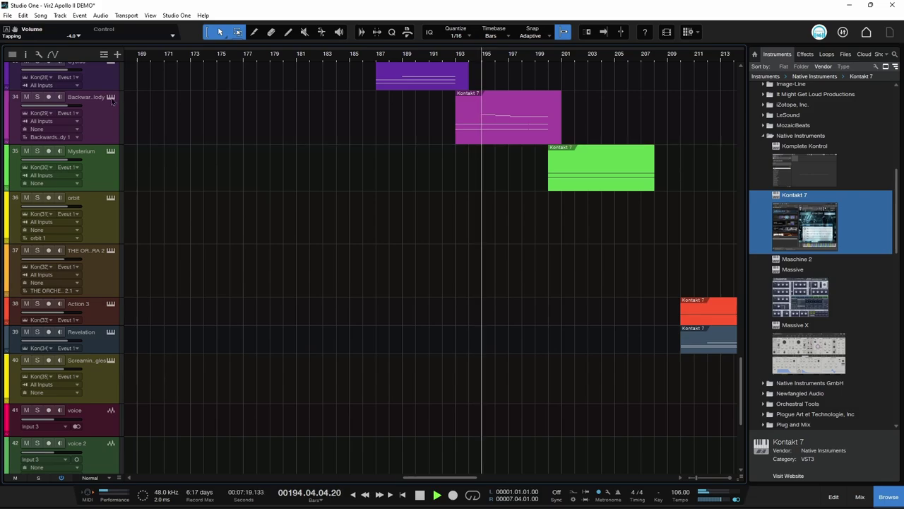
{"action": "key", "text": "F11"}
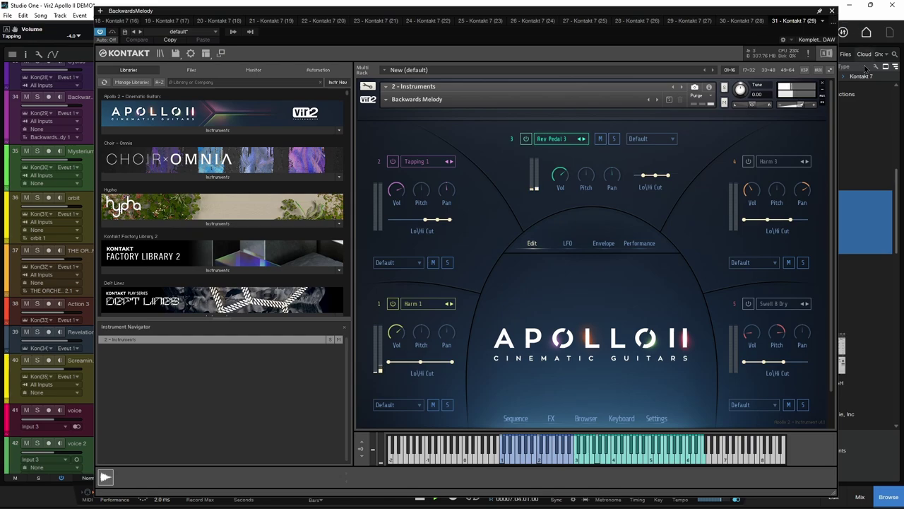
{"action": "left_click", "coordinate": [832, 12]}
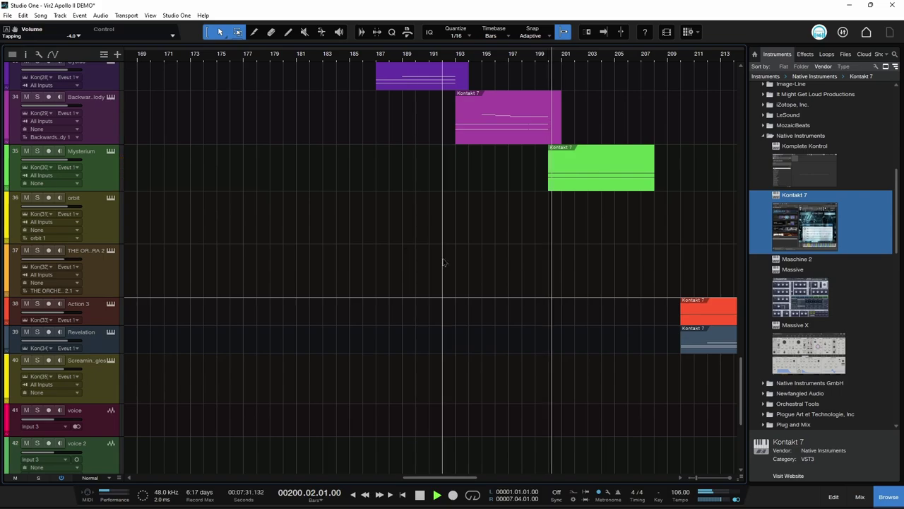
Check the VOCALS 2 clips in the arrangement, and view the Mysterium track's instrument during playback, closing it
{"action": "scroll", "coordinate": [444, 261], "scroll_direction": "up", "scroll_amount": 5}
{"action": "scroll", "coordinate": [445, 258], "scroll_direction": "up", "scroll_amount": 1}
{"action": "scroll", "coordinate": [446, 257], "scroll_direction": "right", "scroll_amount": 5}
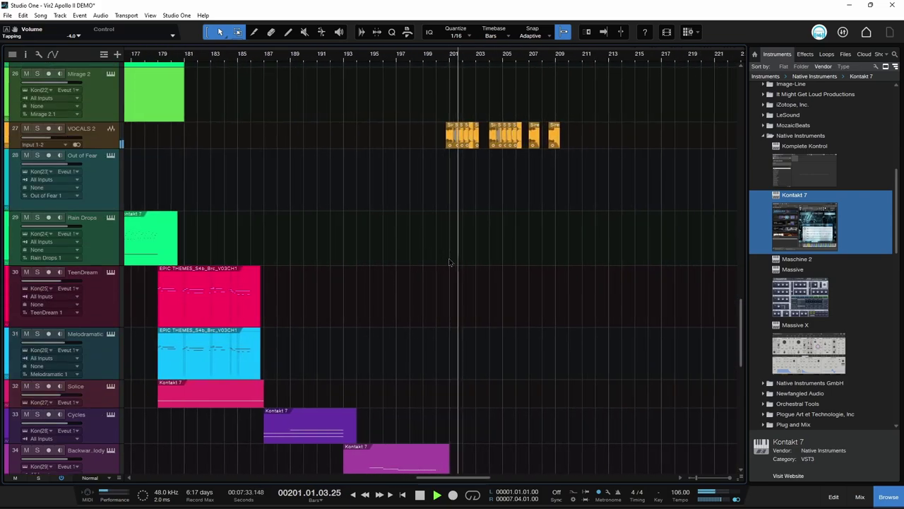
{"action": "scroll", "coordinate": [448, 260], "scroll_direction": "down", "scroll_amount": 2}
{"action": "scroll", "coordinate": [449, 262], "scroll_direction": "down", "scroll_amount": 5}
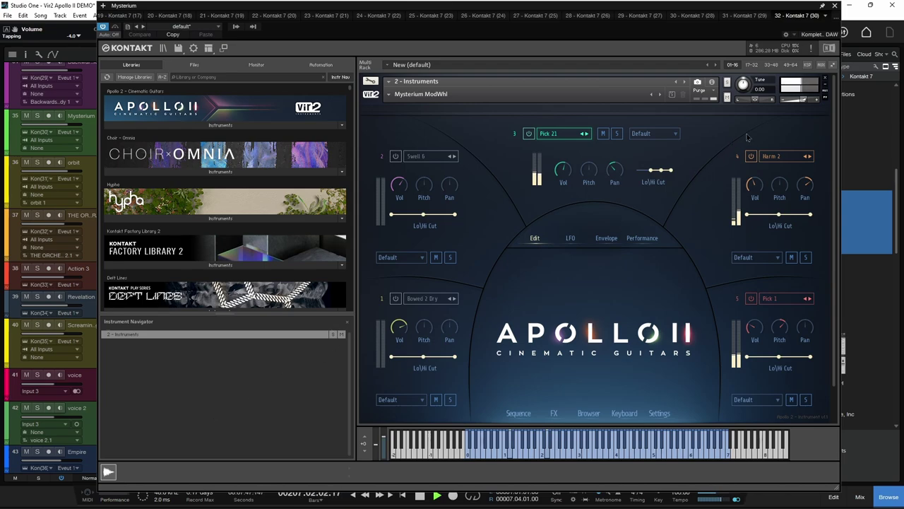
{"action": "left_click", "coordinate": [834, 5]}
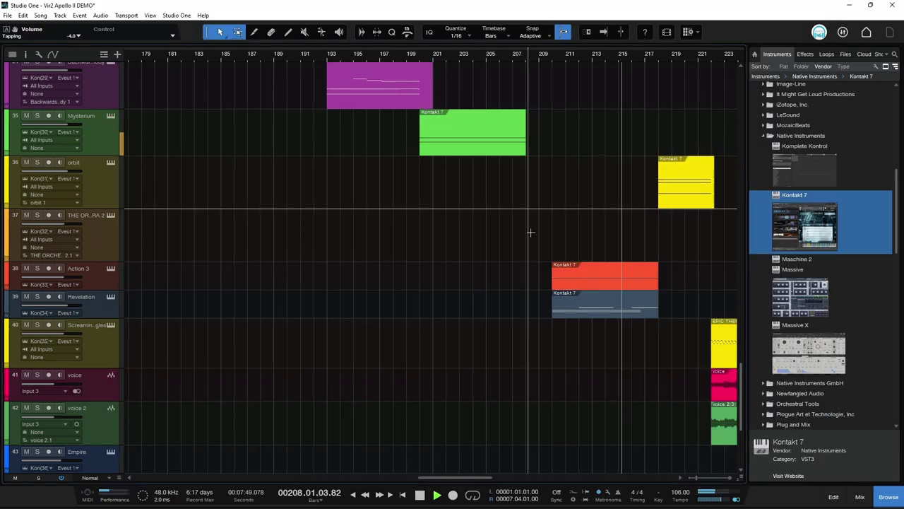
View the instruments of the Action 3 and Revelation tracks in turn while their parts play, closing each
{"action": "scroll", "coordinate": [434, 256], "scroll_direction": "right", "scroll_amount": 10}
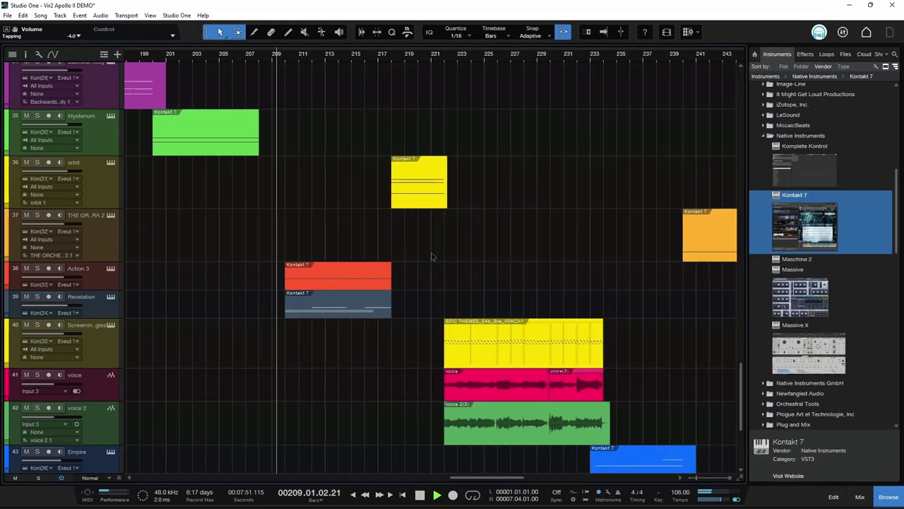
{"action": "scroll", "coordinate": [432, 256], "scroll_direction": "right", "scroll_amount": 4}
{"action": "scroll", "coordinate": [318, 261], "scroll_direction": "down", "scroll_amount": 5}
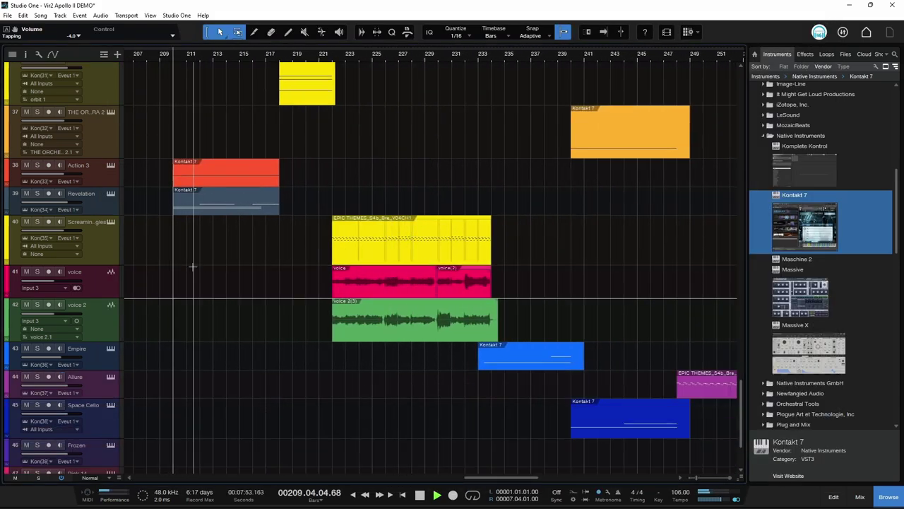
{"action": "left_click", "coordinate": [111, 166]}
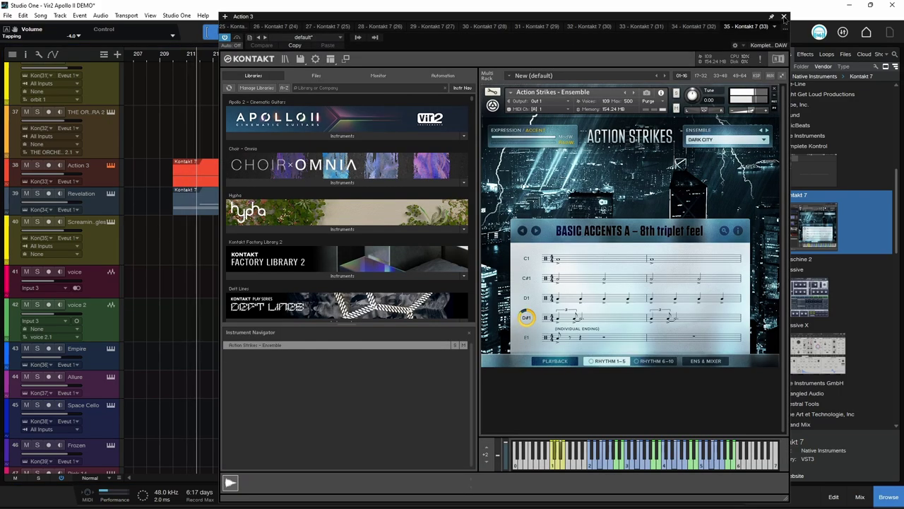
{"action": "left_click", "coordinate": [783, 16]}
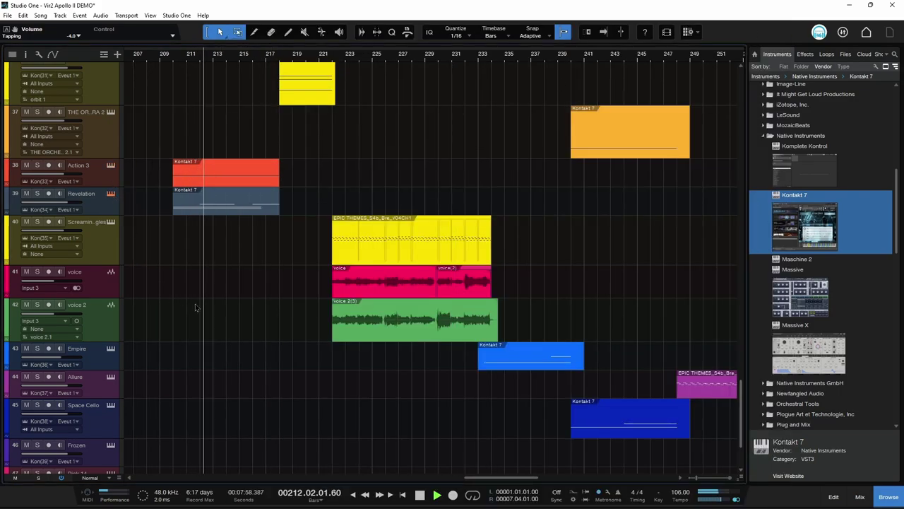
{"action": "left_click", "coordinate": [110, 193]}
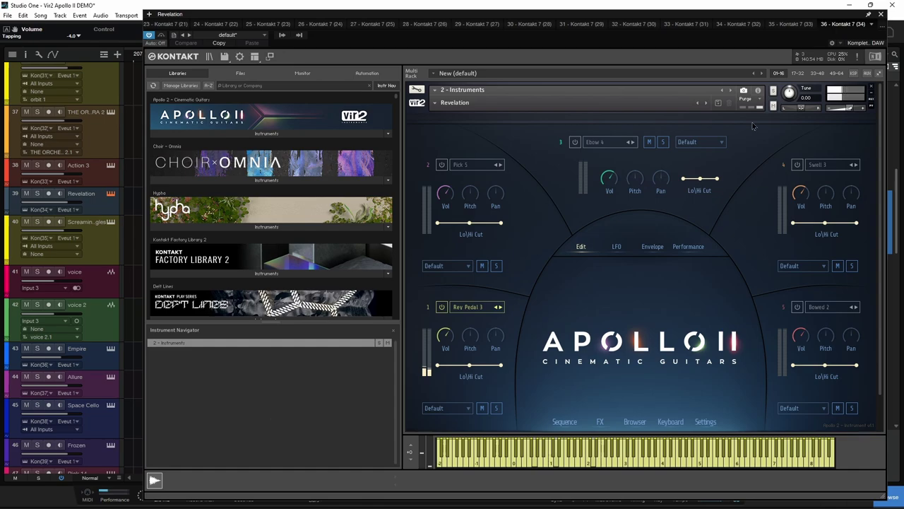
{"action": "left_click", "coordinate": [881, 14]}
Look over the VOCALS 2 track and the upcoming parts on the tracks from orbit to Tapping during playback
{"action": "scroll", "coordinate": [274, 252], "scroll_direction": "up", "scroll_amount": 1}
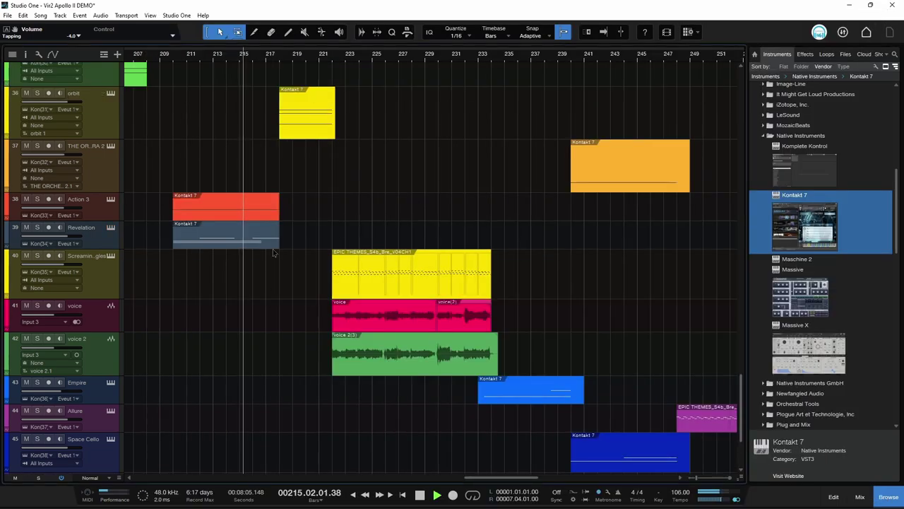
{"action": "scroll", "coordinate": [341, 266], "scroll_direction": "up", "scroll_amount": 10}
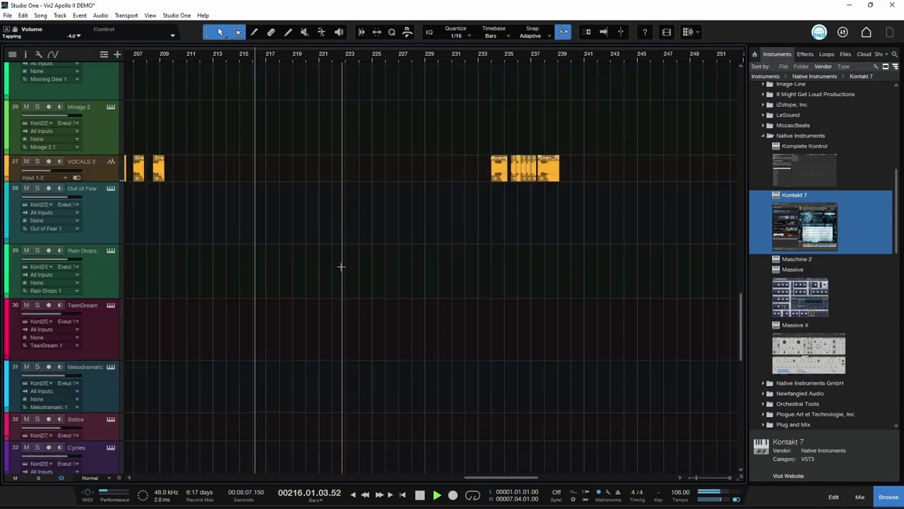
{"action": "scroll", "coordinate": [341, 267], "scroll_direction": "down", "scroll_amount": 12}
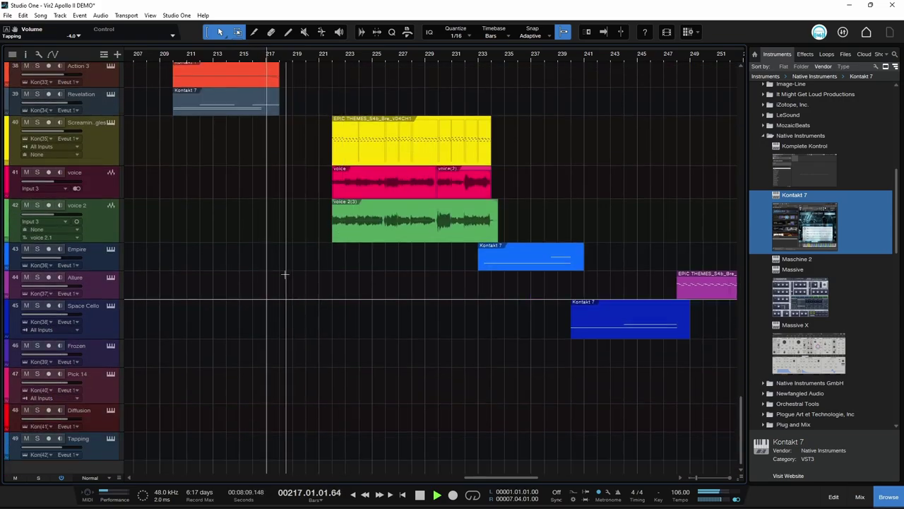
{"action": "scroll", "coordinate": [284, 274], "scroll_direction": "right", "scroll_amount": 2}
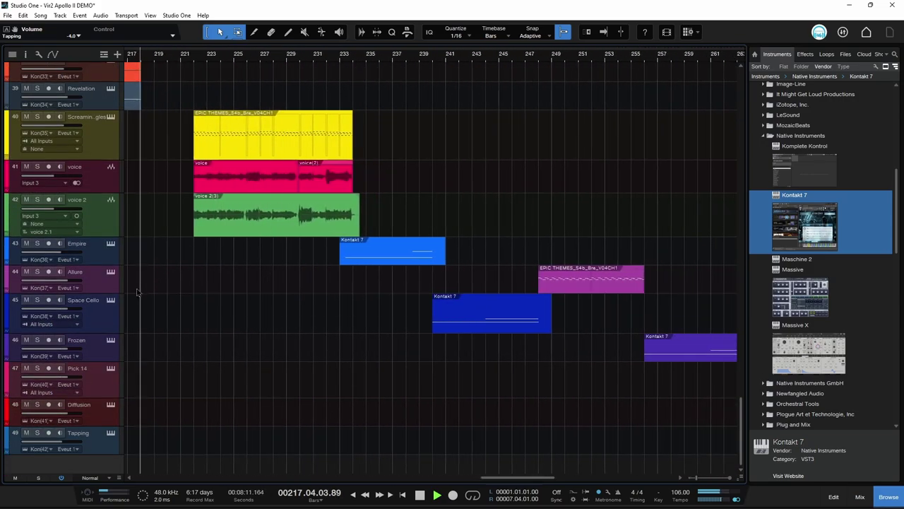
{"action": "scroll", "coordinate": [141, 223], "scroll_direction": "up", "scroll_amount": 3}
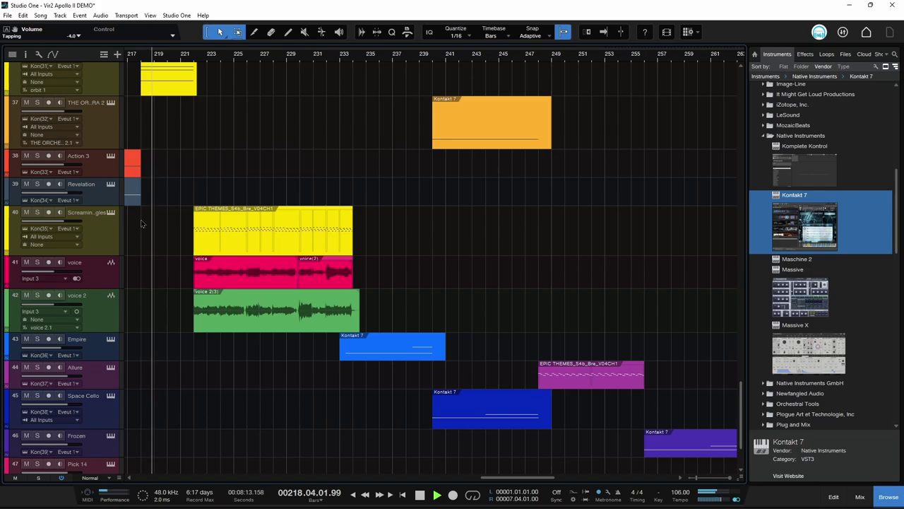
{"action": "scroll", "coordinate": [142, 224], "scroll_direction": "up", "scroll_amount": 2}
{"action": "scroll", "coordinate": [142, 223], "scroll_direction": "down", "scroll_amount": 3}
{"action": "scroll", "coordinate": [141, 223], "scroll_direction": "up", "scroll_amount": 2}
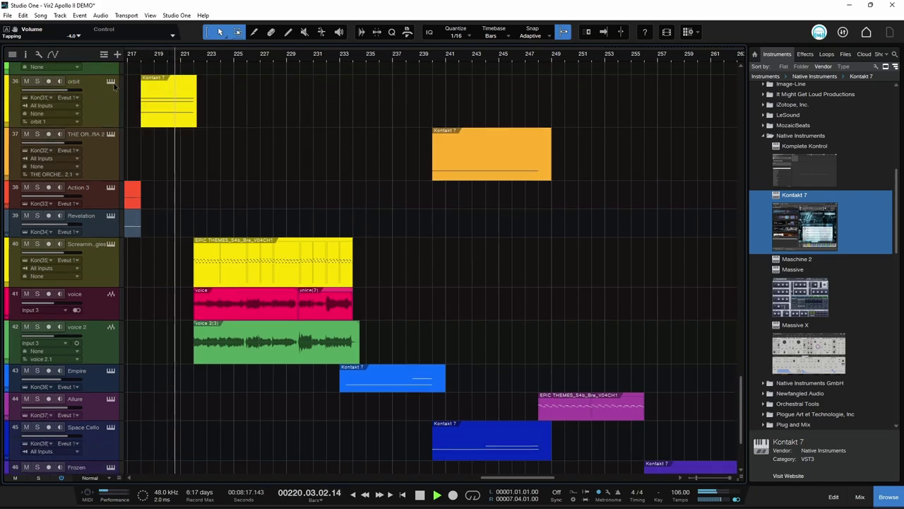
View the instruments of the Screaming Eagles and Empire tracks one after the other during playback, closing each
{"action": "left_click", "coordinate": [111, 244]}
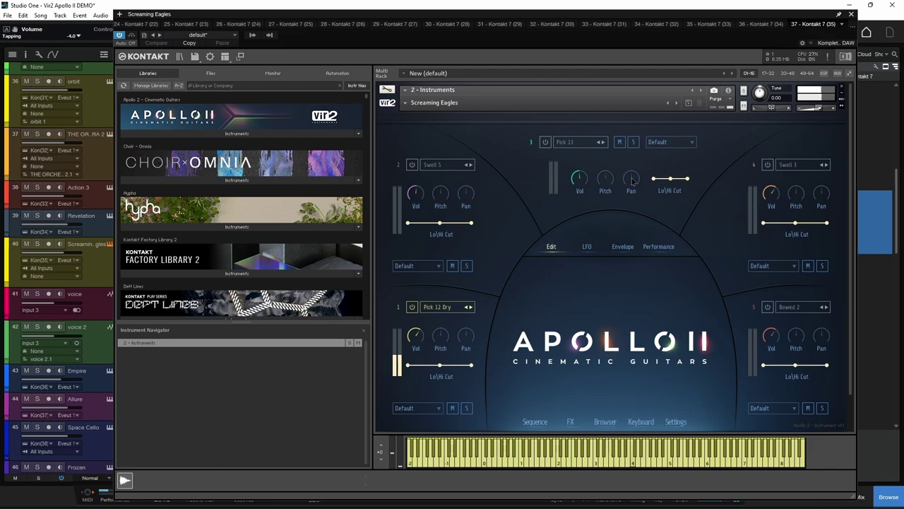
{"action": "left_click", "coordinate": [851, 15]}
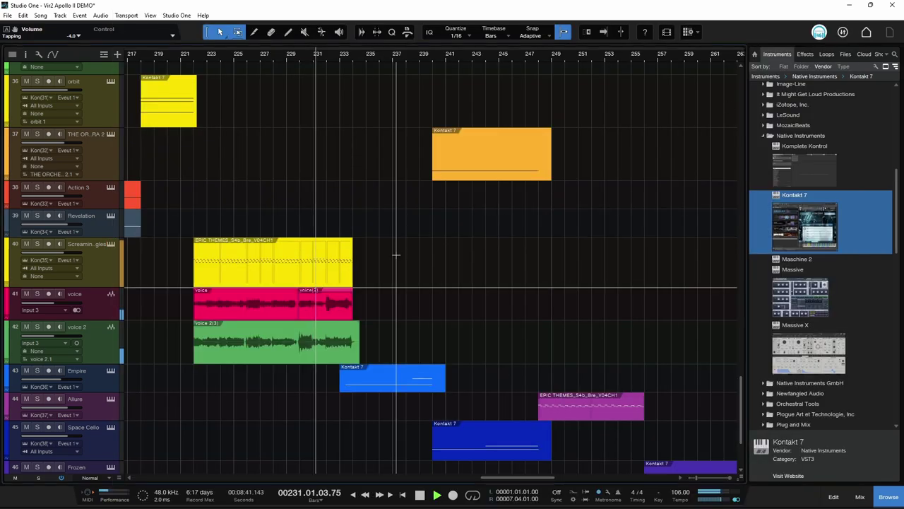
{"action": "scroll", "coordinate": [335, 265], "scroll_direction": "down", "scroll_amount": 4}
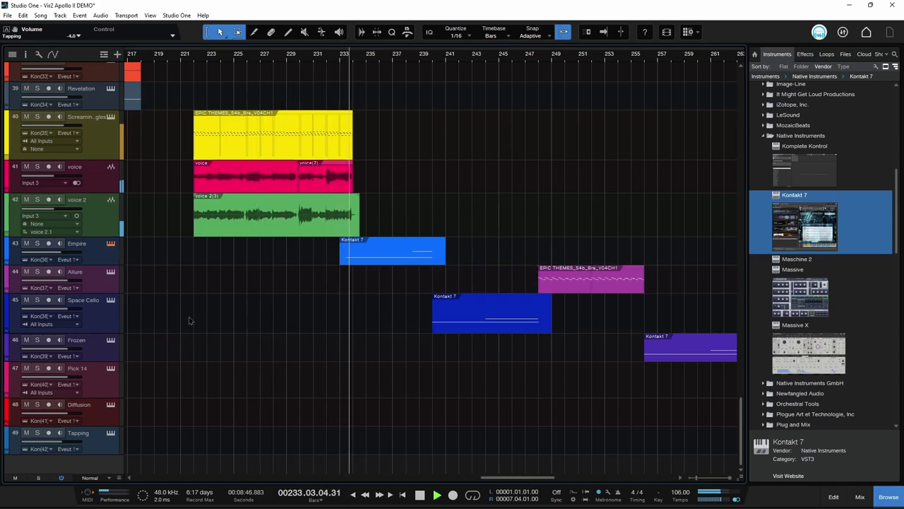
{"action": "key", "text": "F11"}
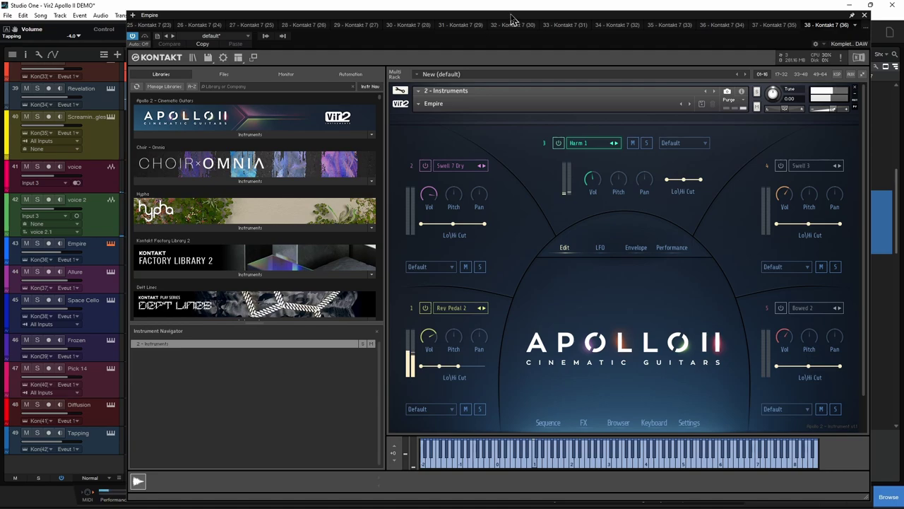
{"action": "left_click_drag", "start_coordinate": [512, 15], "coordinate": [497, 9]}
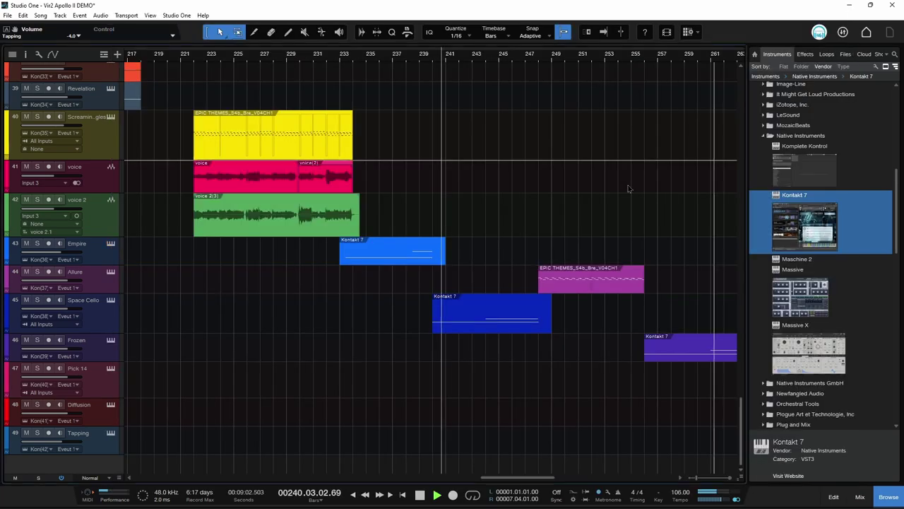
{"action": "left_click", "coordinate": [849, 9]}
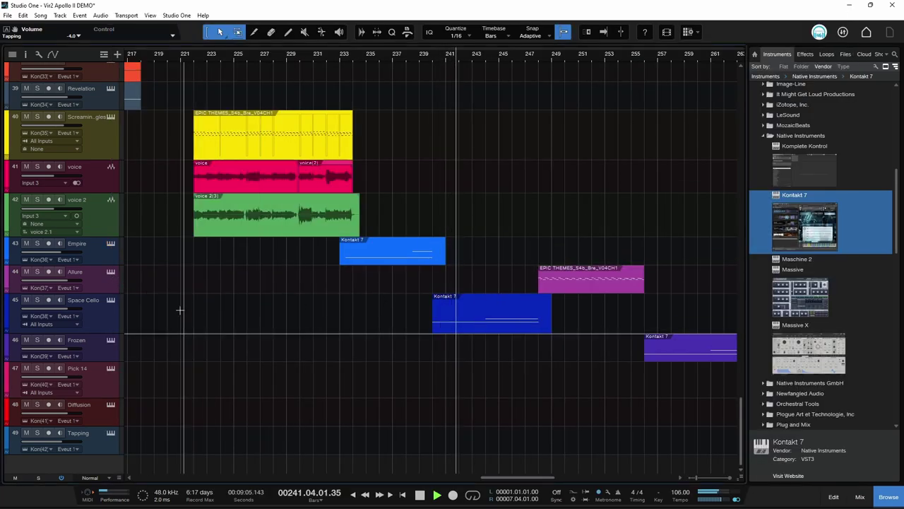
View the instruments of the Space Cello and THE ORCHESTRA 2 tracks during playback, closing each
{"action": "left_click", "coordinate": [111, 300]}
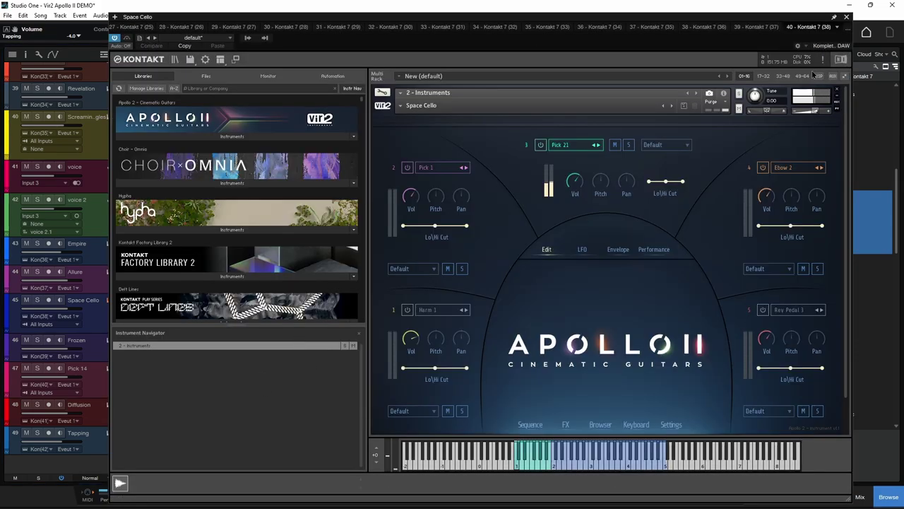
{"action": "left_click", "coordinate": [846, 17]}
{"action": "scroll", "coordinate": [110, 185], "scroll_direction": "up", "scroll_amount": 5}
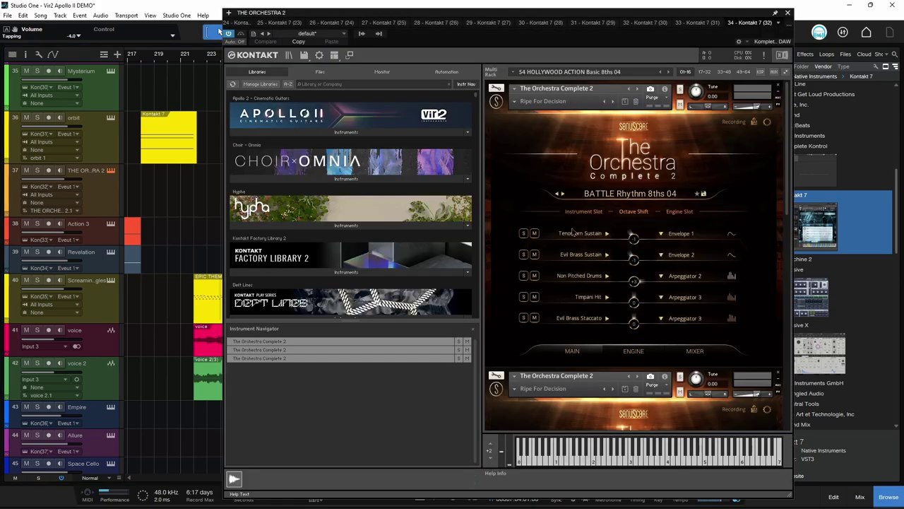
{"action": "left_click", "coordinate": [788, 13]}
View the instruments of the Allure and Frozen tracks in turn while their parts play, closing each
{"action": "scroll", "coordinate": [424, 298], "scroll_direction": "down", "scroll_amount": 4}
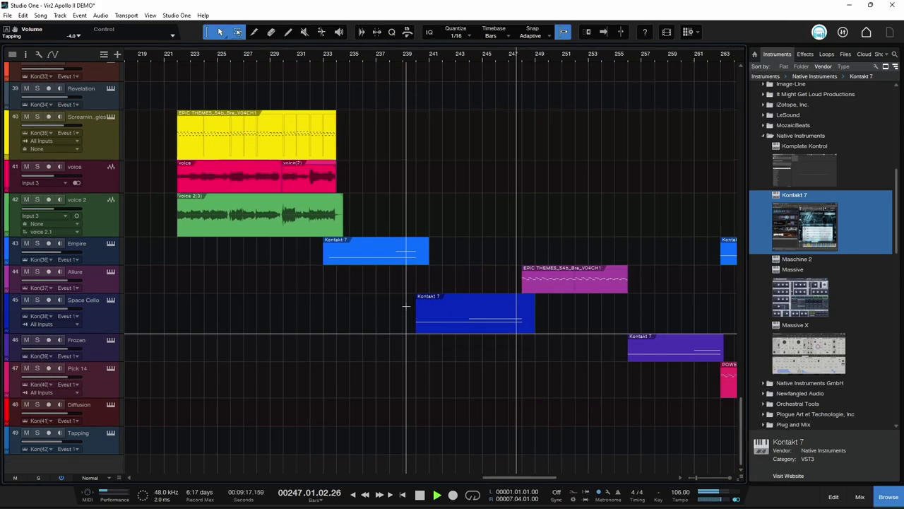
{"action": "scroll", "coordinate": [407, 305], "scroll_direction": "right", "scroll_amount": 10}
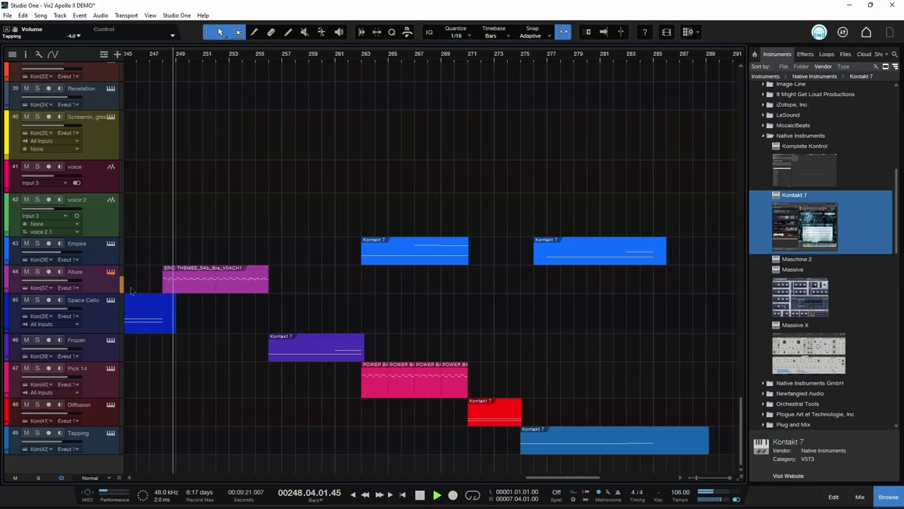
{"action": "key", "text": "F11"}
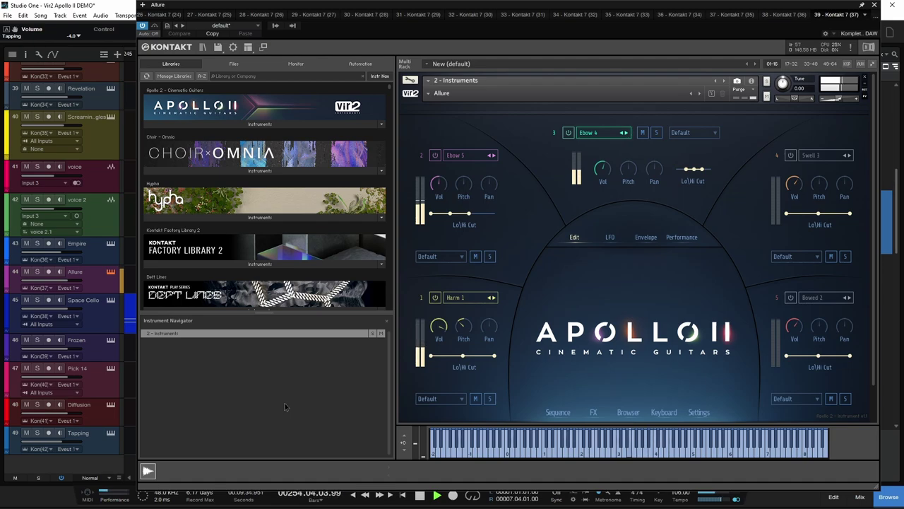
{"action": "left_click", "coordinate": [875, 6]}
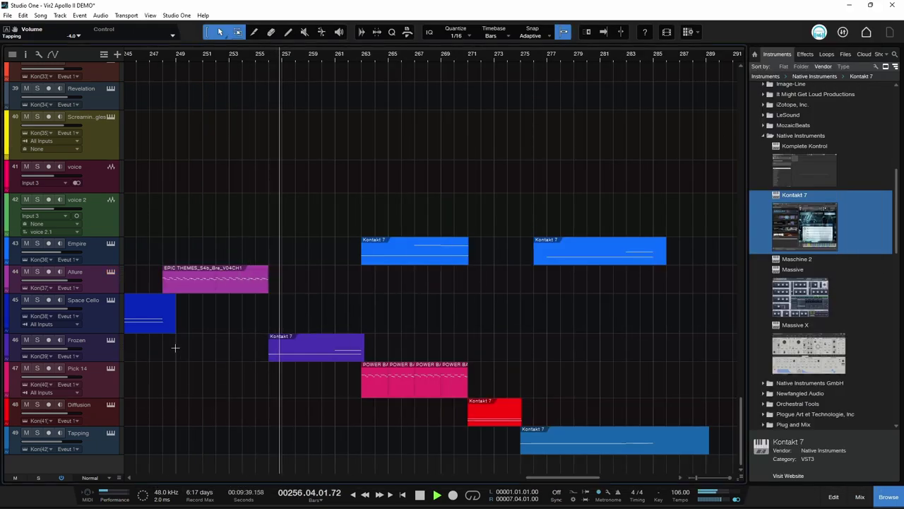
{"action": "left_click", "coordinate": [110, 340]}
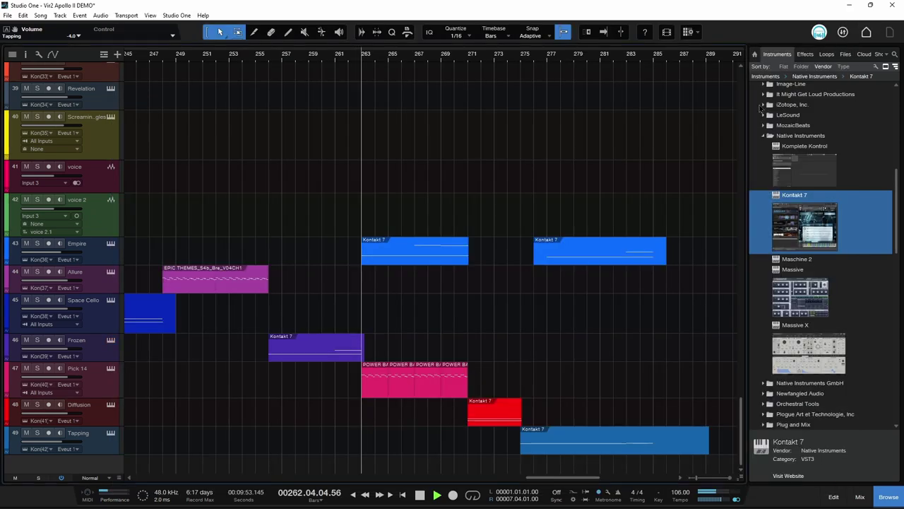
{"action": "left_click", "coordinate": [849, 8]}
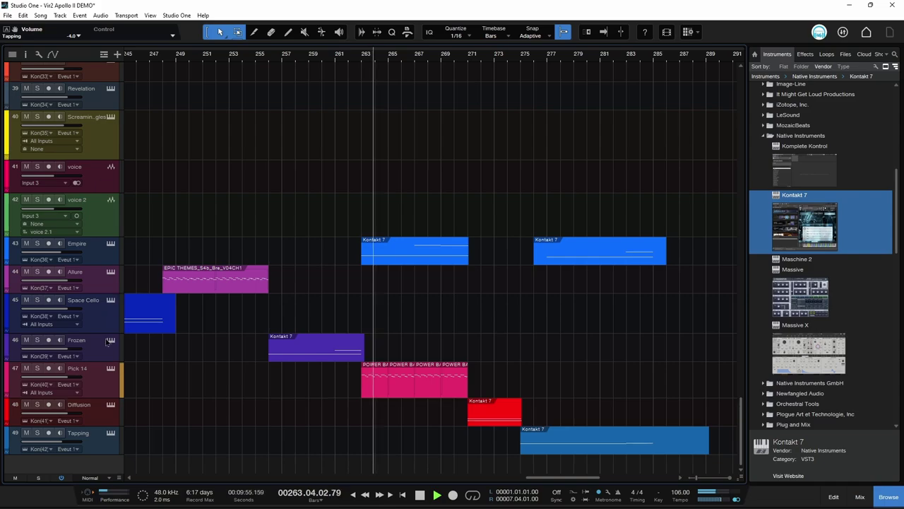
View the Pick 14 track's instrument and the Empire track's instrument again during playback, closing each
{"action": "left_click", "coordinate": [110, 368]}
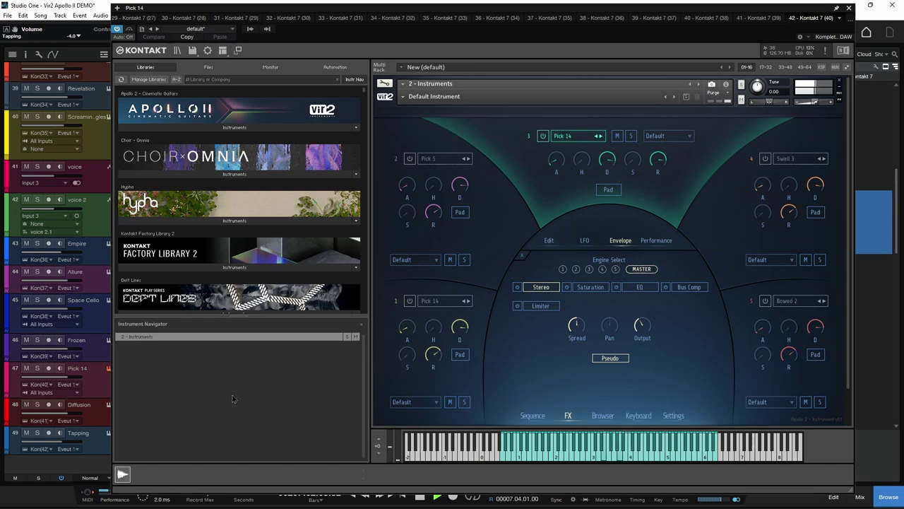
{"action": "left_click", "coordinate": [848, 7]}
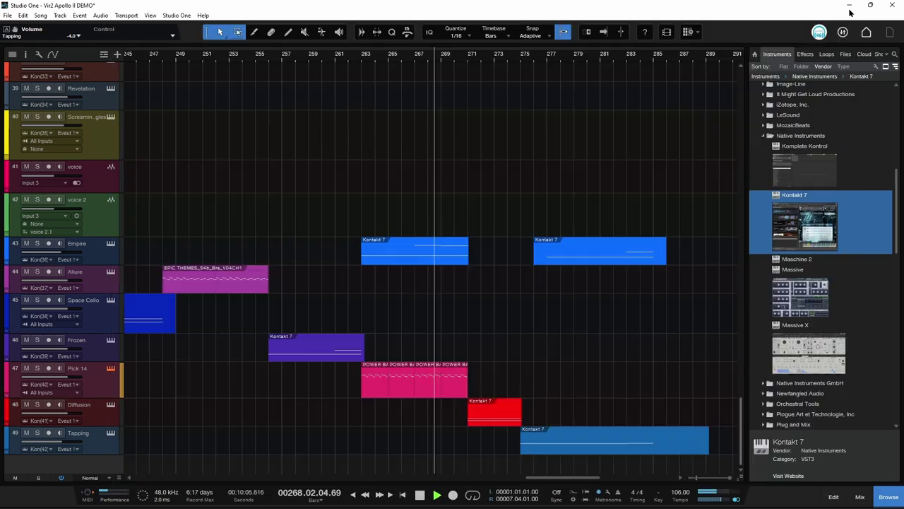
{"action": "left_click", "coordinate": [111, 243]}
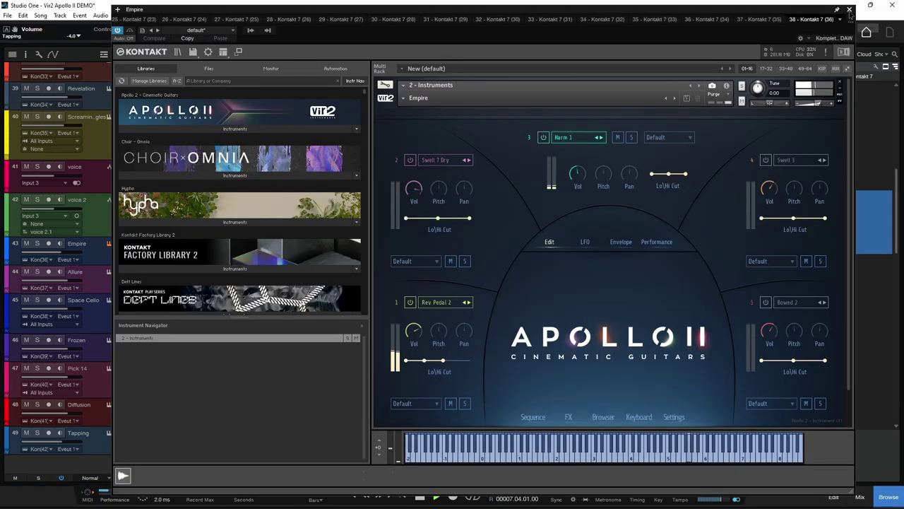
{"action": "left_click", "coordinate": [849, 8]}
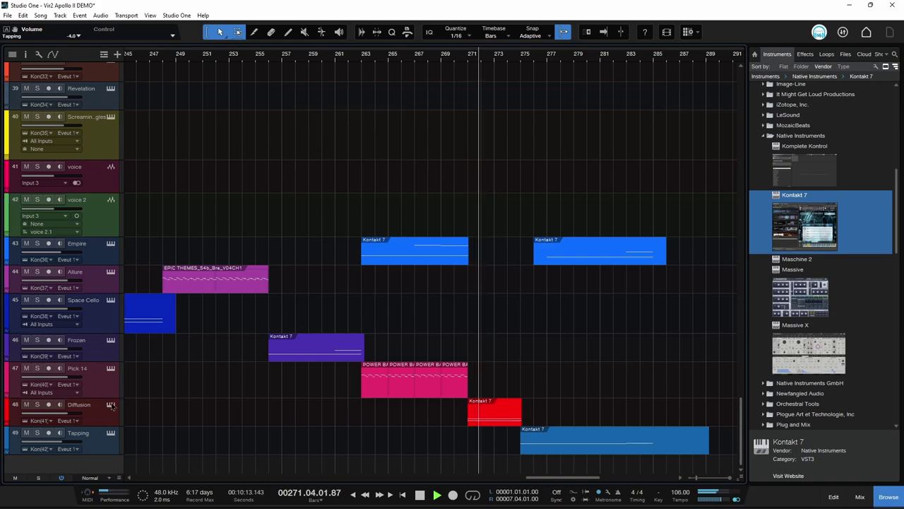
View the Diffusion track's instrument during playback and close it, then open the Tapping track's instrument
{"action": "key", "text": "F11"}
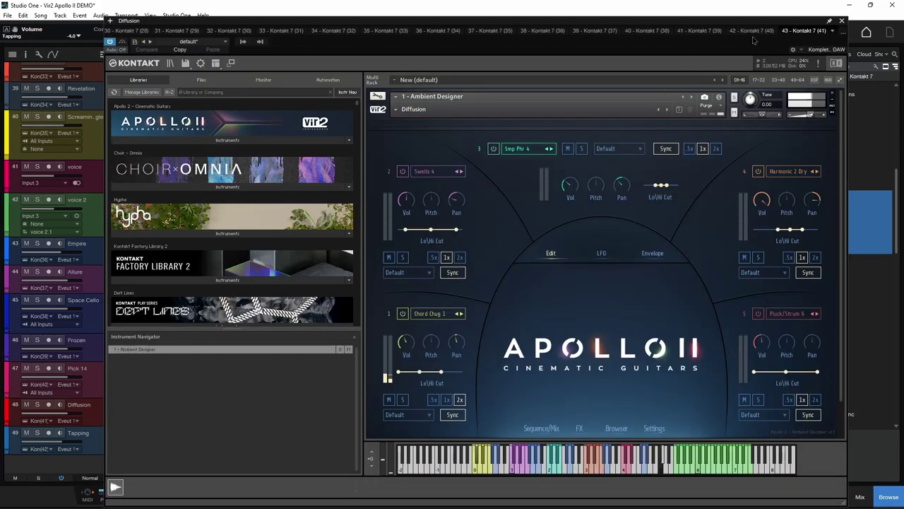
{"action": "left_click_drag", "start_coordinate": [752, 23], "coordinate": [738, 18]}
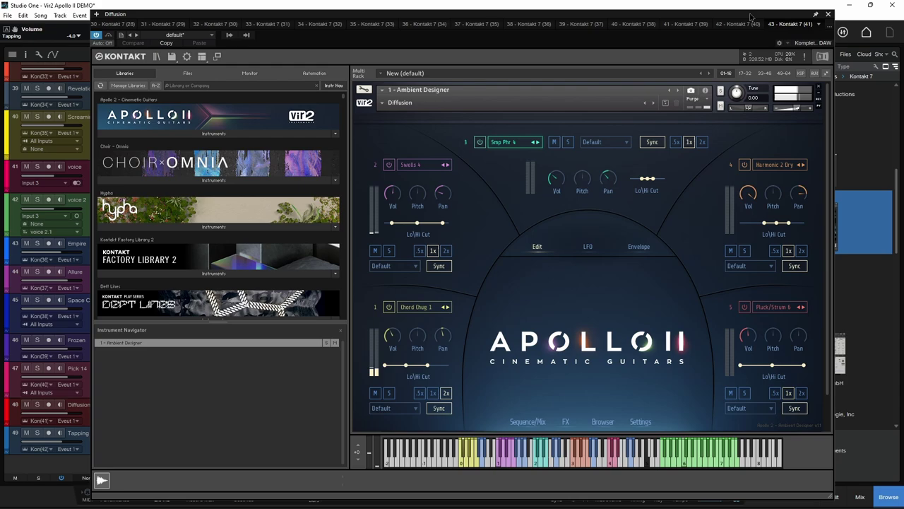
{"action": "left_click", "coordinate": [829, 17]}
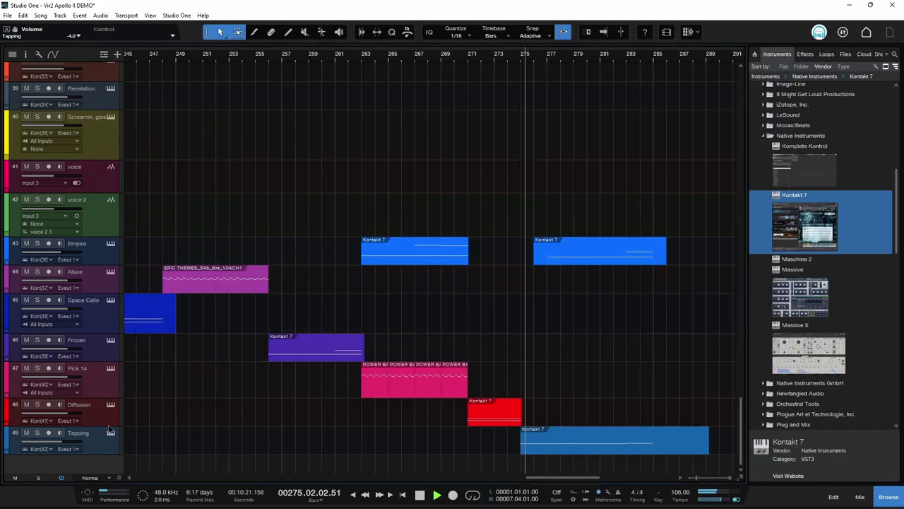
{"action": "key", "text": "F11"}
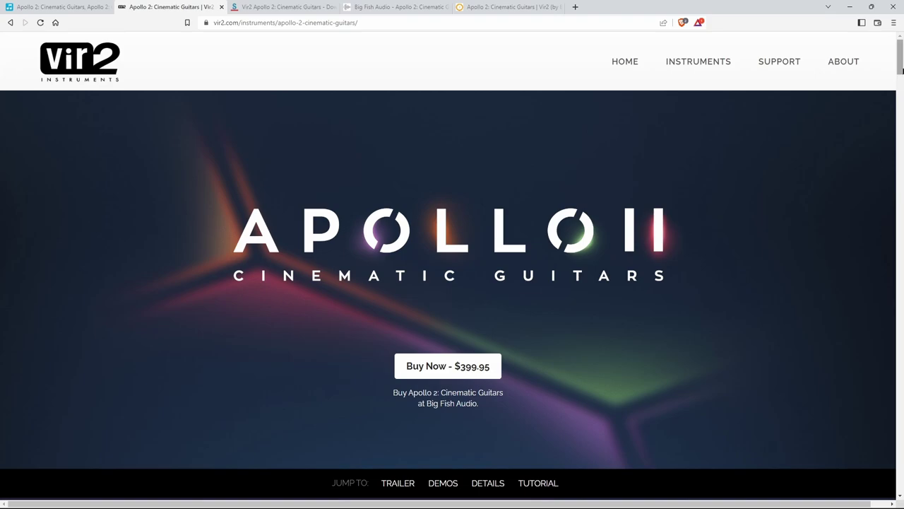
In the web browser, examine the Score Your Dreams feature list on Vir2's Apollo 2 page, briefly highlighting the 36GB sample content line
{"action": "scroll", "coordinate": [902, 63], "scroll_direction": "down", "scroll_amount": 7}
{"action": "scroll", "coordinate": [590, 198], "scroll_direction": "up", "scroll_amount": 2}
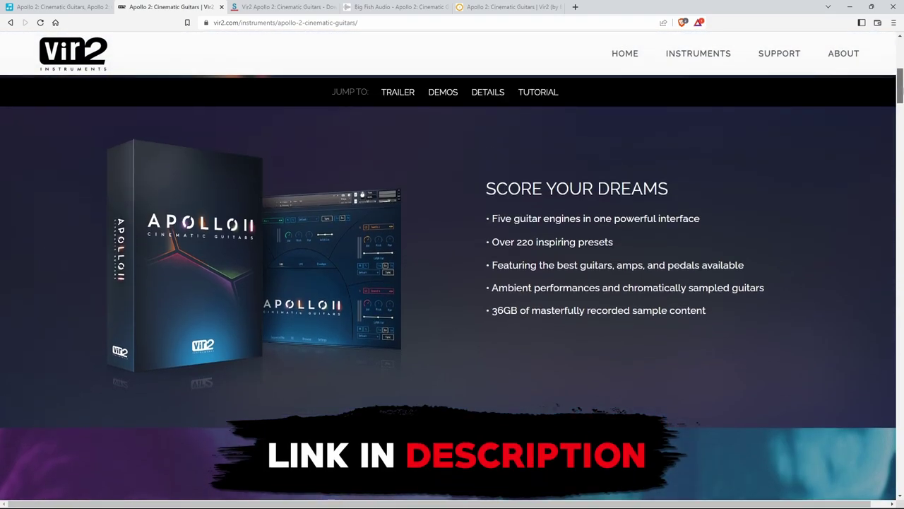
{"action": "left_click_drag", "start_coordinate": [493, 335], "coordinate": [719, 351]}
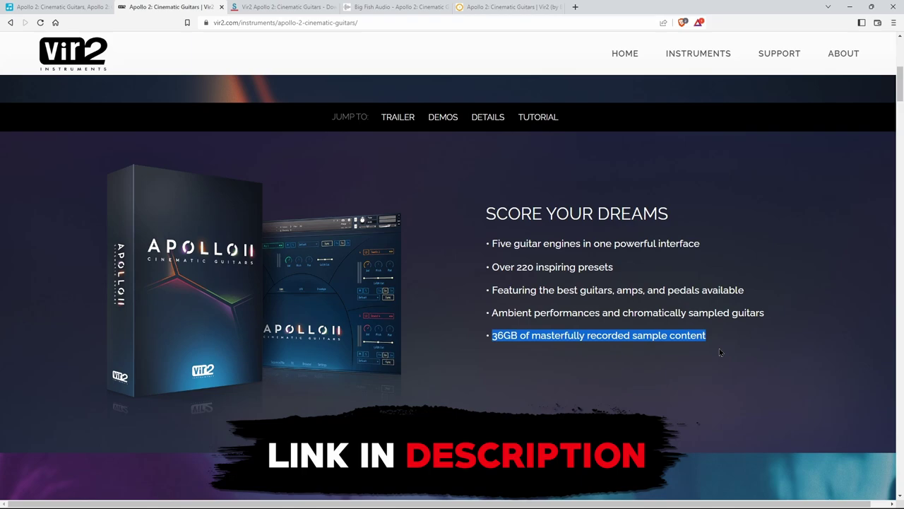
{"action": "left_click", "coordinate": [788, 270]}
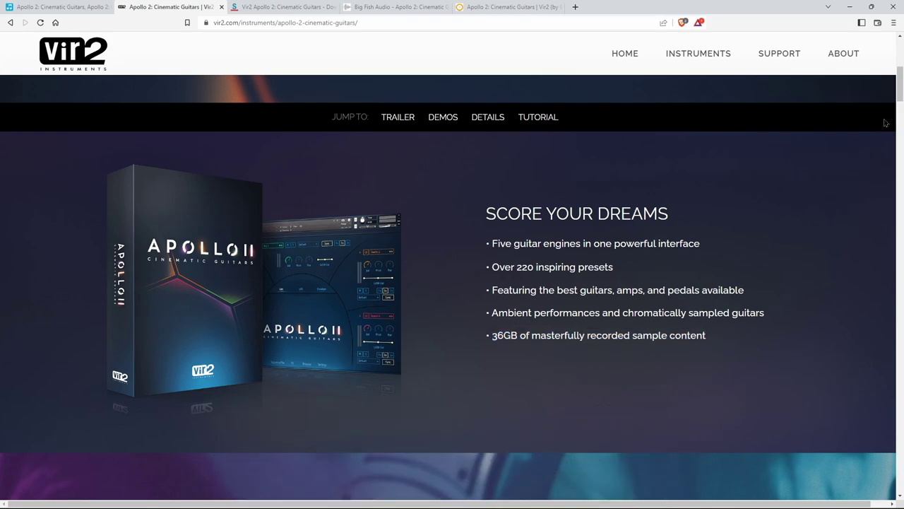
Look through the audio demos and the cinematic guitars description on the Vir2 page, then return to its beginning
{"action": "scroll", "coordinate": [901, 99], "scroll_direction": "down", "scroll_amount": 1}
{"action": "left_click_drag", "start_coordinate": [902, 99], "coordinate": [900, 152]}
{"action": "scroll", "coordinate": [485, 282], "scroll_direction": "down", "scroll_amount": 2}
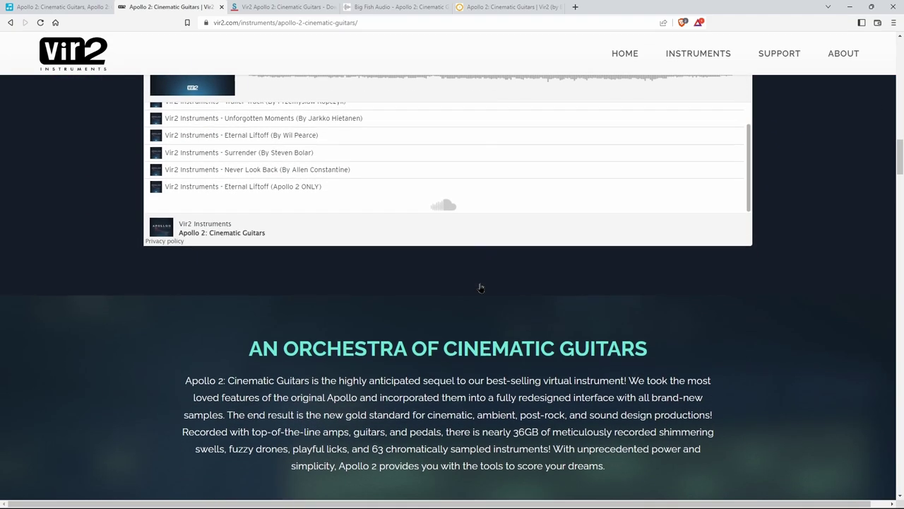
{"action": "scroll", "coordinate": [479, 309], "scroll_direction": "up", "scroll_amount": 3}
{"action": "left_click_drag", "start_coordinate": [902, 145], "coordinate": [901, 48]}
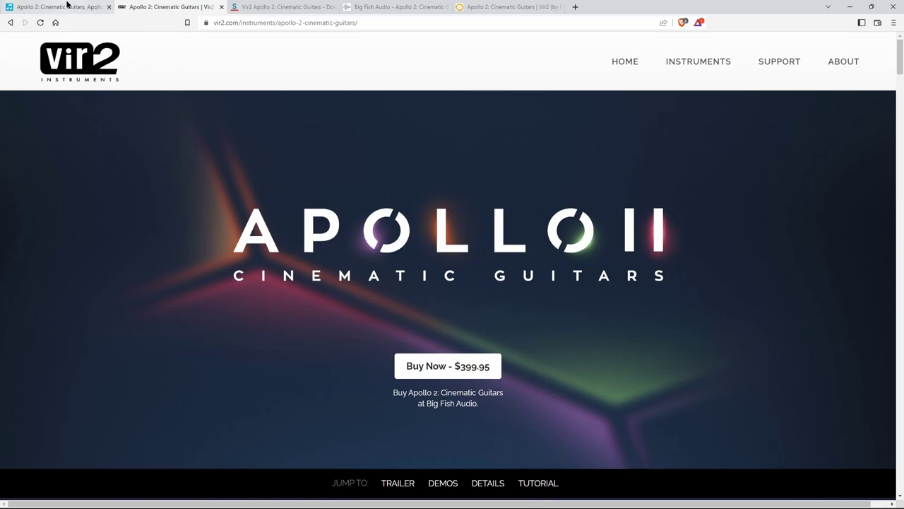
View the Apollo 2: Cinematic Guitars product pages on Plugin Boutique and Sweetwater, checking price and compatibility
{"action": "left_click", "coordinate": [67, 6]}
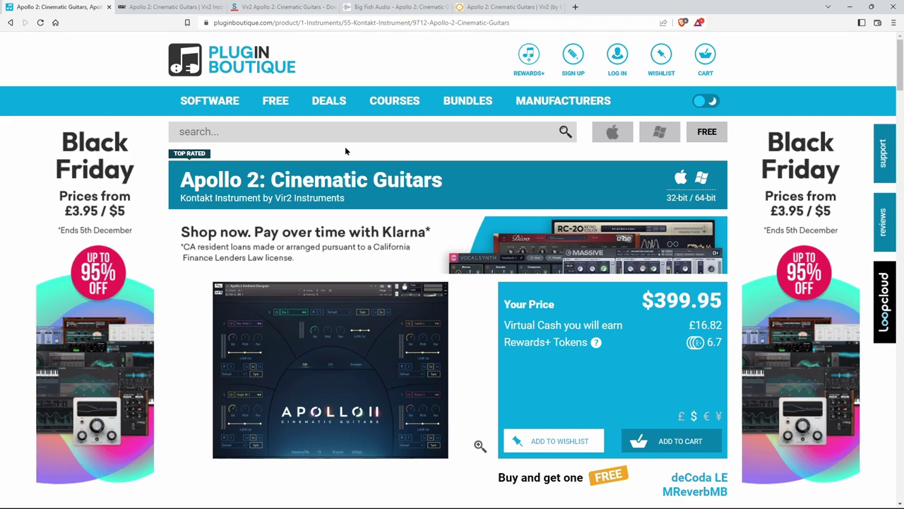
{"action": "left_click", "coordinate": [283, 7]}
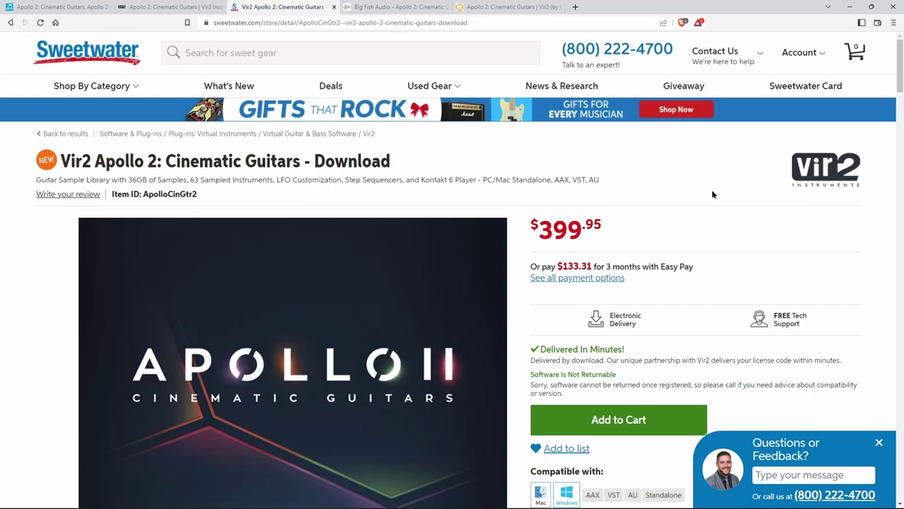
{"action": "scroll", "coordinate": [711, 191], "scroll_direction": "down", "scroll_amount": 3}
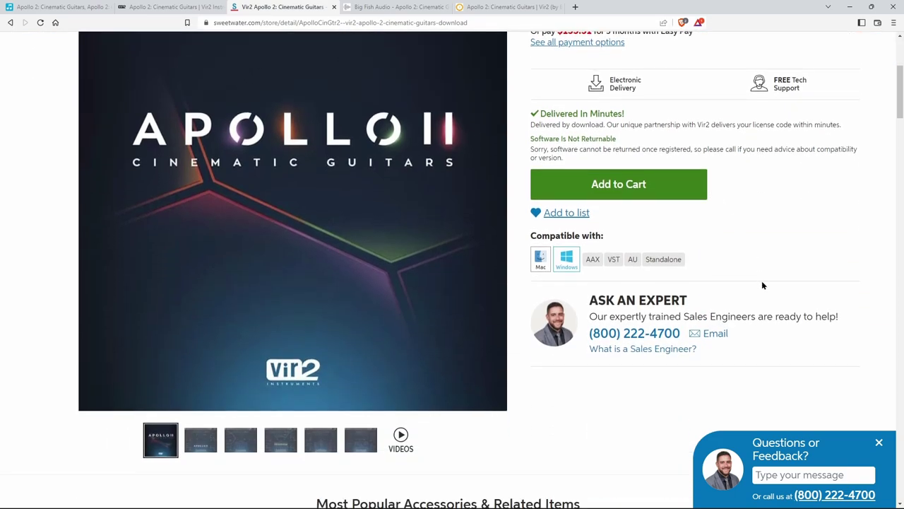
{"action": "scroll", "coordinate": [784, 309], "scroll_direction": "up", "scroll_amount": 3}
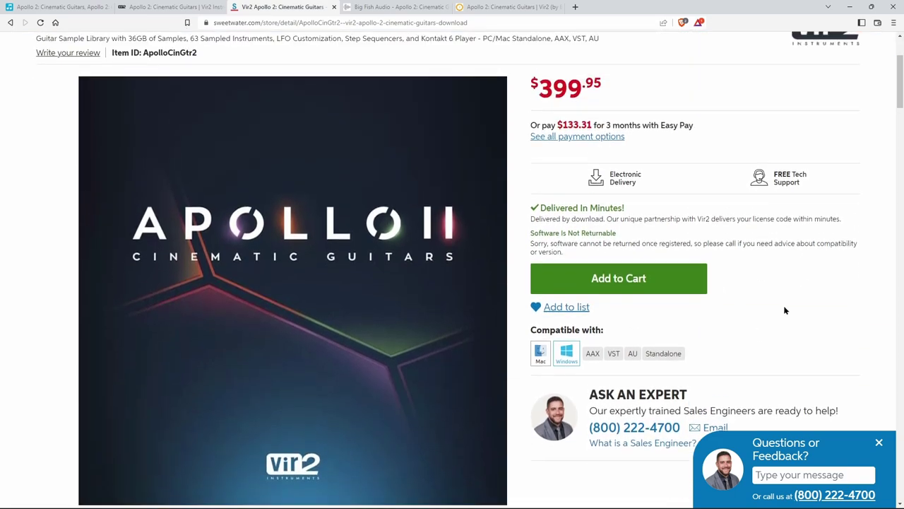
{"action": "scroll", "coordinate": [762, 315], "scroll_direction": "up", "scroll_amount": 1}
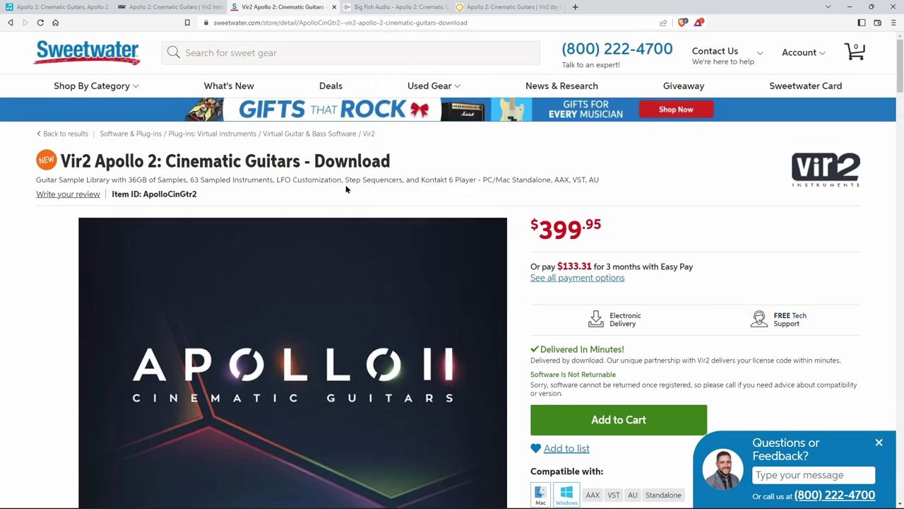
View the Apollo 2: Cinematic Guitars product pages on Big Fish Audio and Best Service, checking the price and formats
{"action": "left_click", "coordinate": [378, 6]}
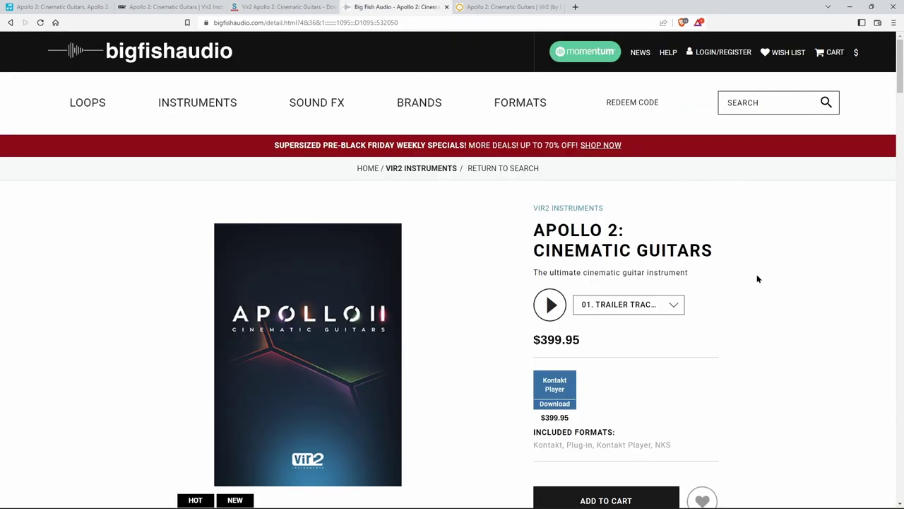
{"action": "left_click", "coordinate": [514, 7]}
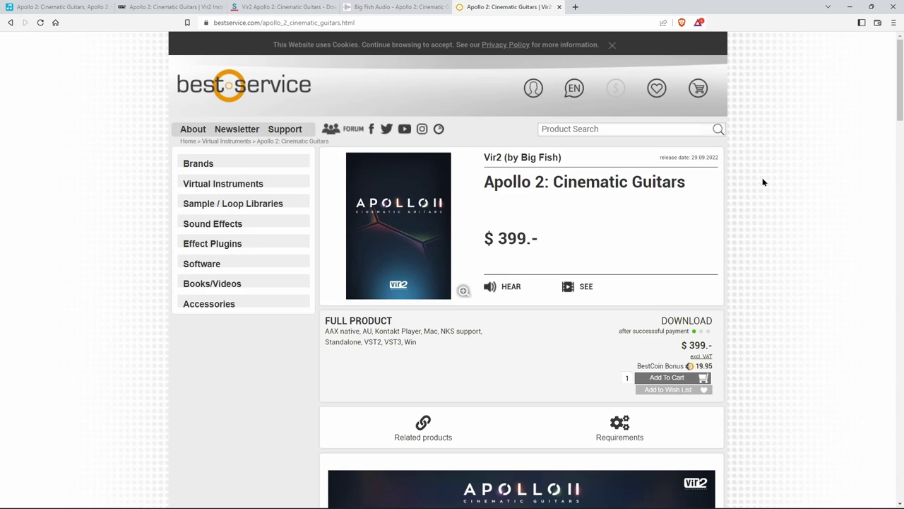
{"action": "scroll", "coordinate": [762, 177], "scroll_direction": "down", "scroll_amount": 3}
{"action": "scroll", "coordinate": [762, 177], "scroll_direction": "up", "scroll_amount": 3}
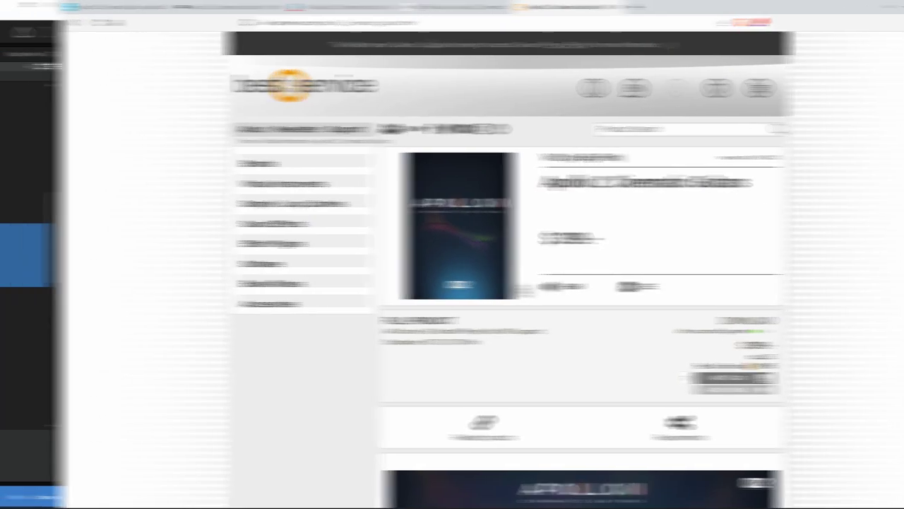